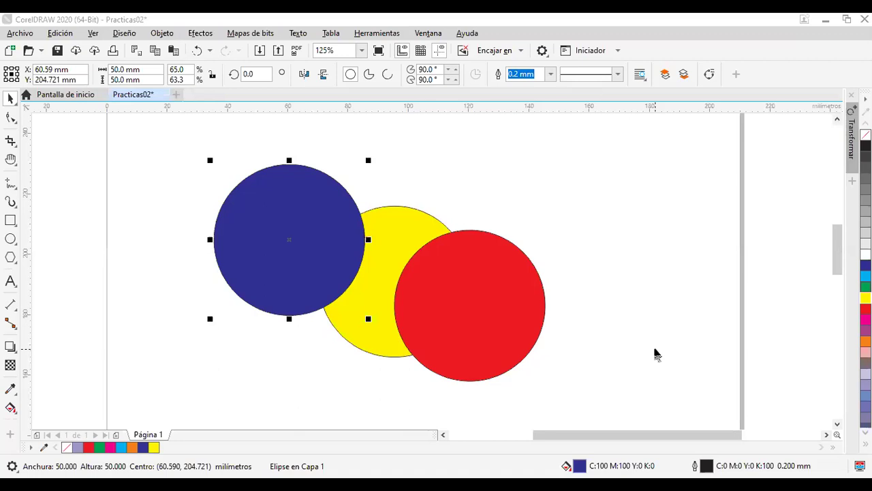
# Step: Move the red circle over the lower edges of the blue and yellow circles, centred at about X 70, Y 174 mm
pyautogui.moveTo(635, 292)
pyautogui.mouseDown()
pyautogui.moveTo(496, 209)
pyautogui.moveTo(623, 291)
pyautogui.mouseUp()
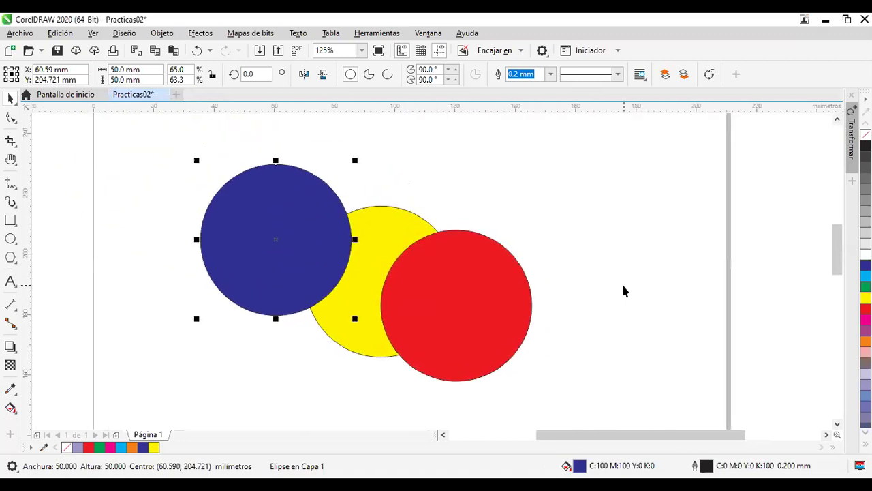
pyautogui.moveTo(525, 321); pyautogui.dragTo(550, 255)
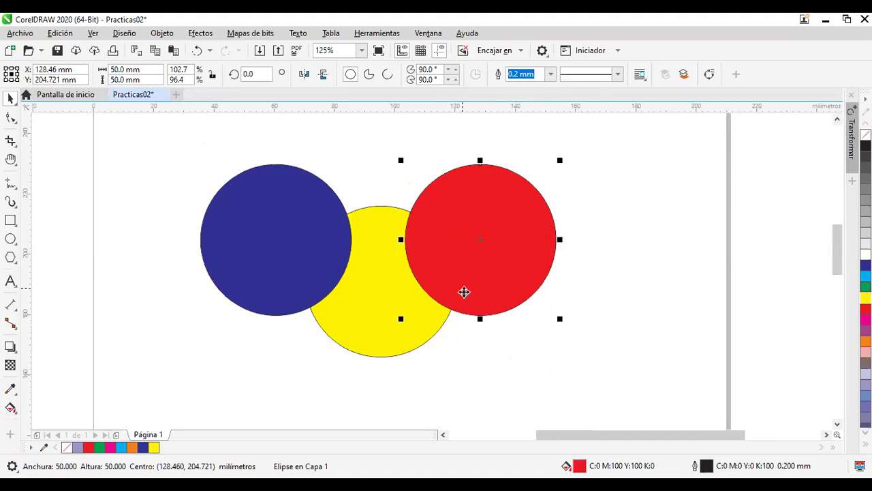
pyautogui.moveTo(484, 306); pyautogui.dragTo(310, 401)
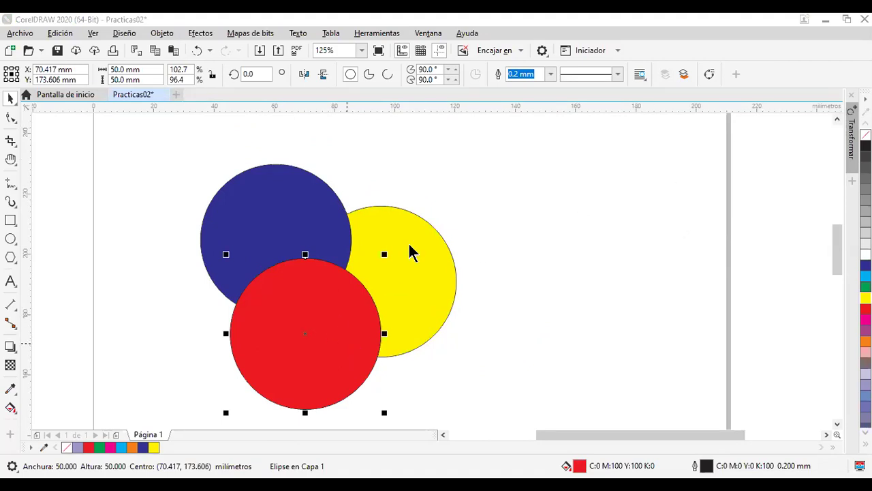
pyautogui.rightClick(349, 300)
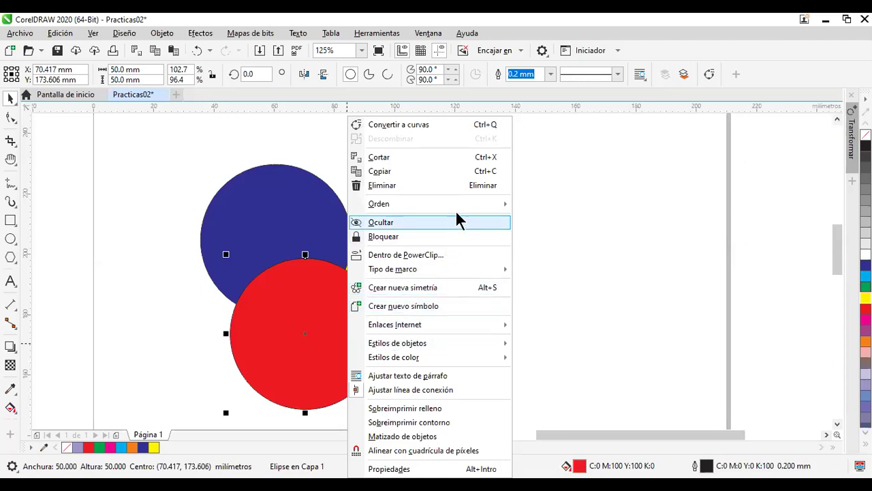
pyautogui.moveTo(458, 202)
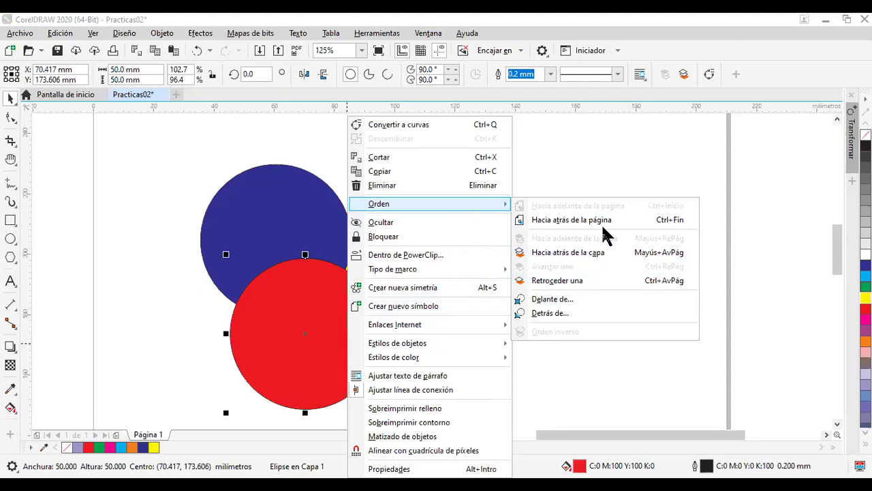
pyautogui.click(577, 312)
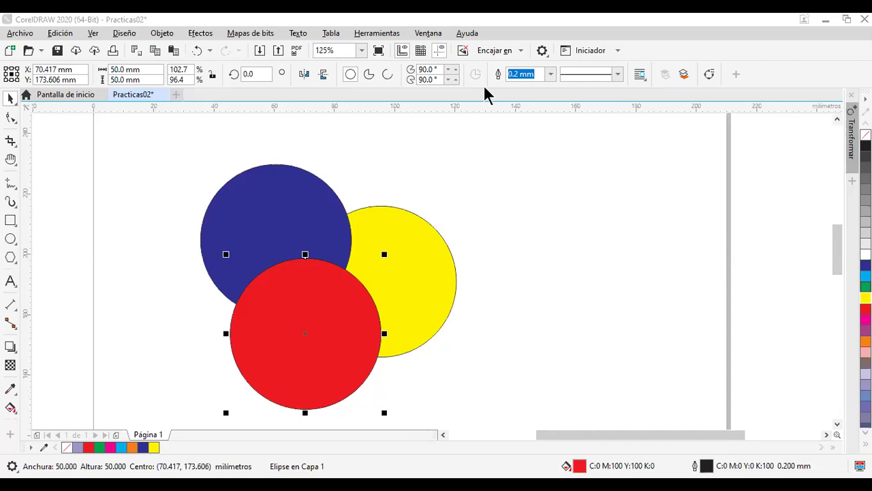
# Step: Place the red circle behind the yellow circle with the Detrás de order option, and clear the selection
pyautogui.rightClick(332, 333)
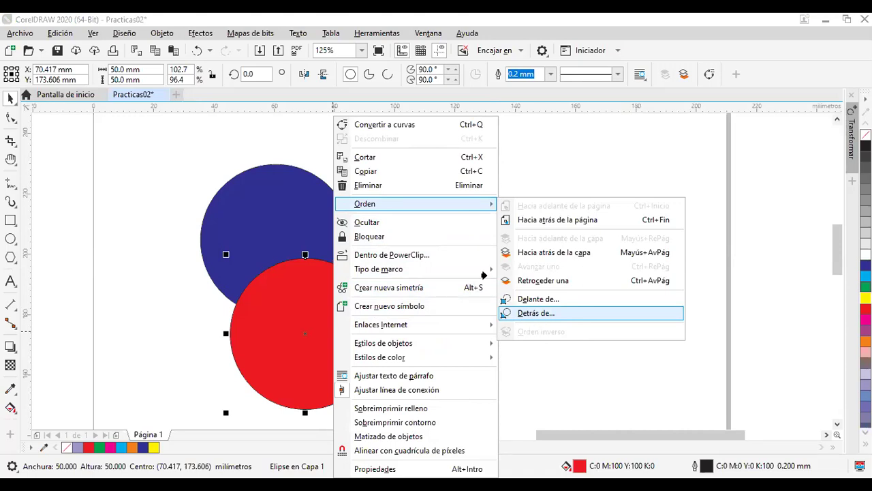
pyautogui.click(532, 314)
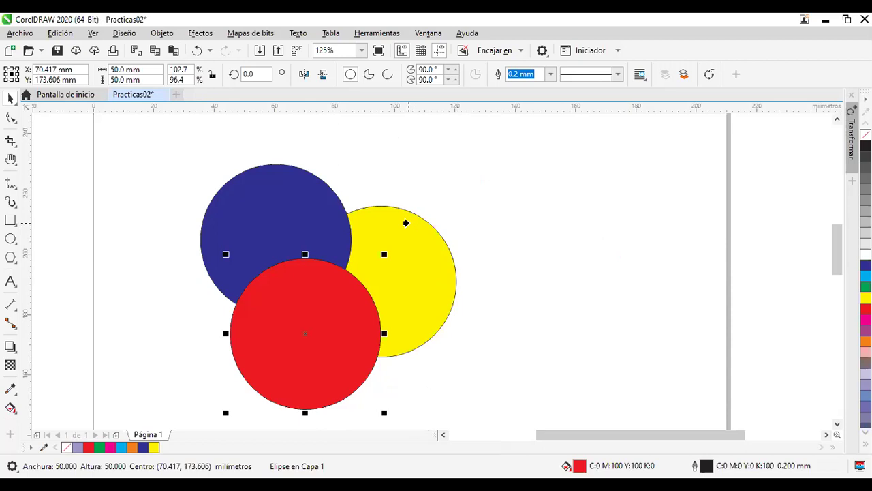
pyautogui.click(405, 223)
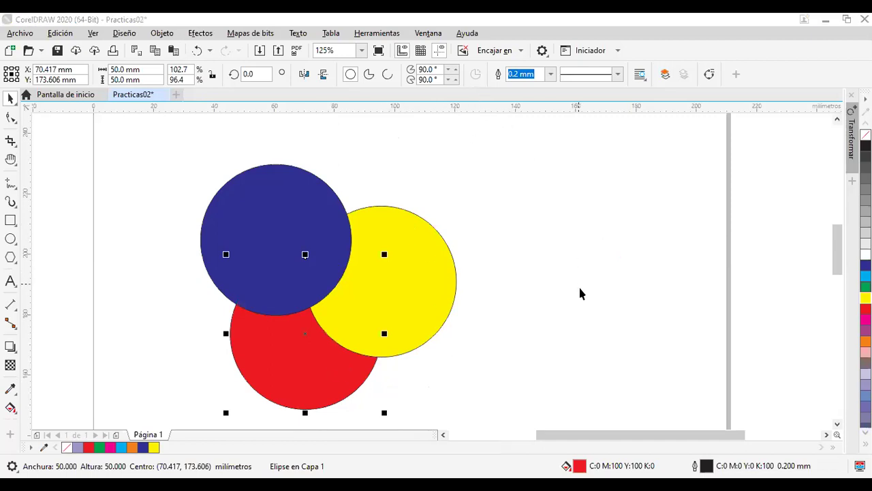
pyautogui.hscroll(-2, 524, 230)
pyautogui.click(553, 248)
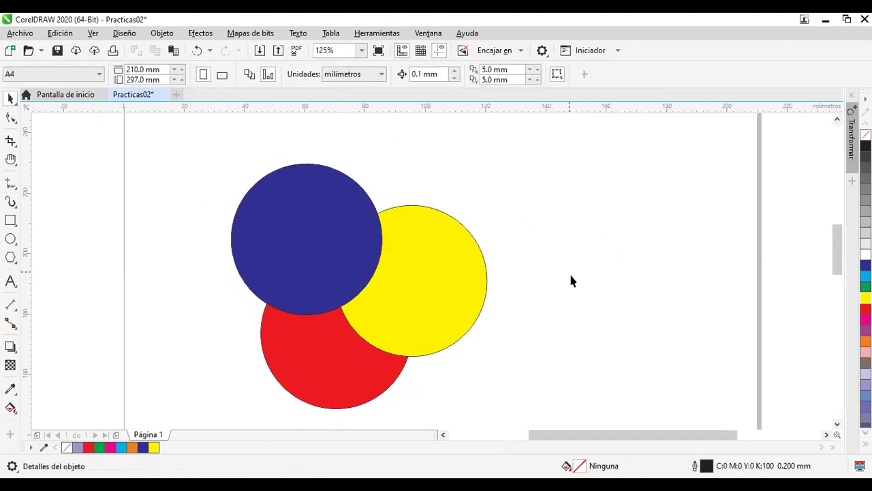
# Step: Rearrange the circles, centring the blue one at about X 63, Y 174 mm and the red one at about X 70, Y 209 mm
pyautogui.moveTo(326, 367); pyautogui.dragTo(516, 285)
pyautogui.moveTo(278, 247); pyautogui.dragTo(285, 337)
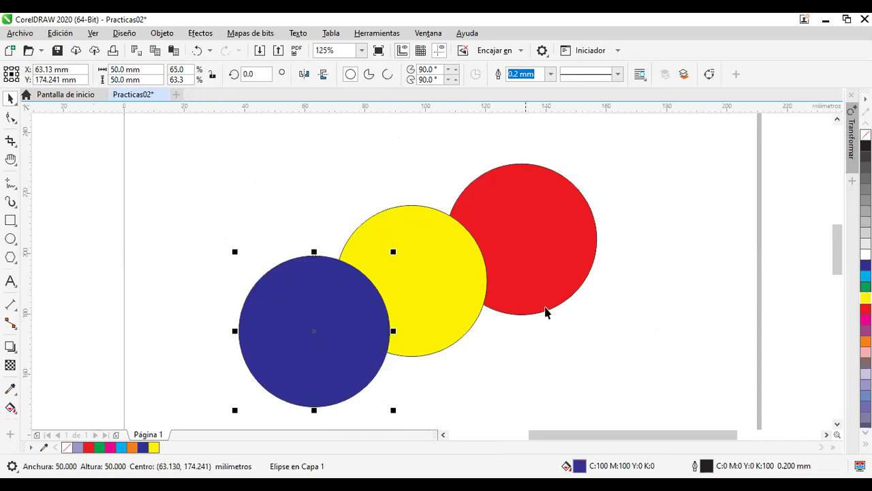
pyautogui.click(576, 267)
pyautogui.moveTo(585, 283); pyautogui.dragTo(397, 245)
pyautogui.click(531, 200)
# Step: Shift the red circle through the stacking order: forward two levels, back two levels, to the layer's front and to its back
pyautogui.click(316, 191)
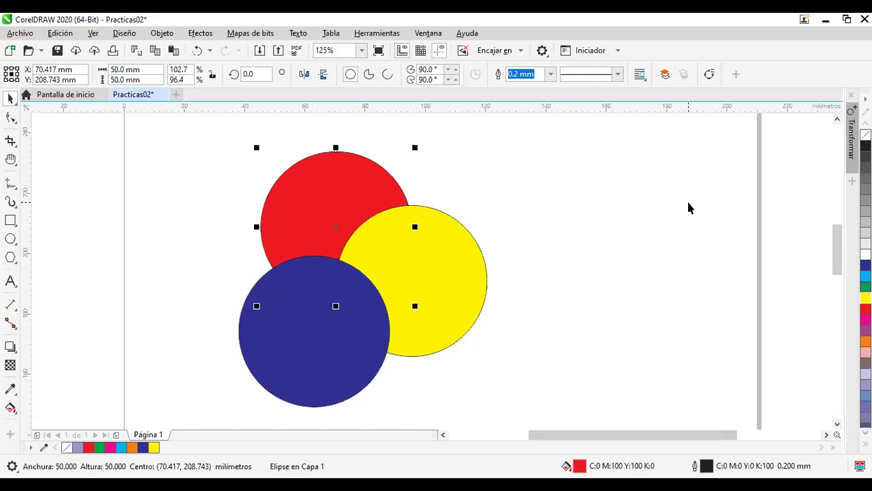
pyautogui.hotkey('ctrl', 'pageup')
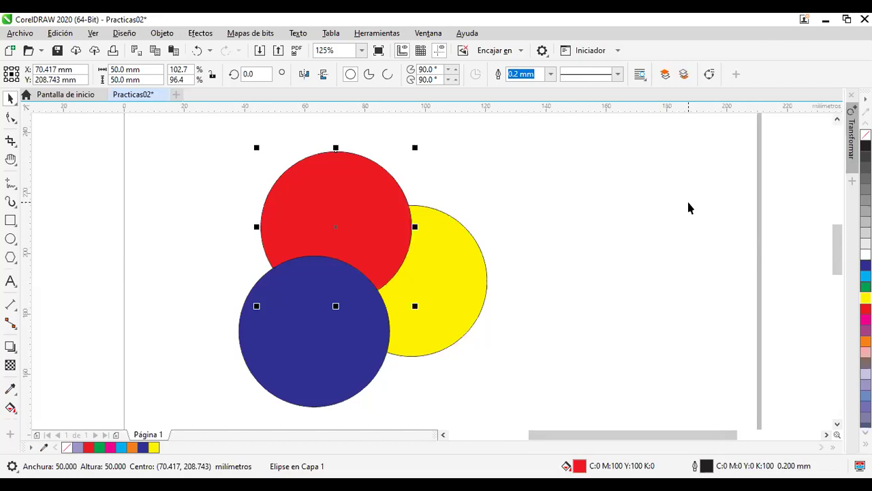
pyautogui.hotkey('ctrl', 'pageup')
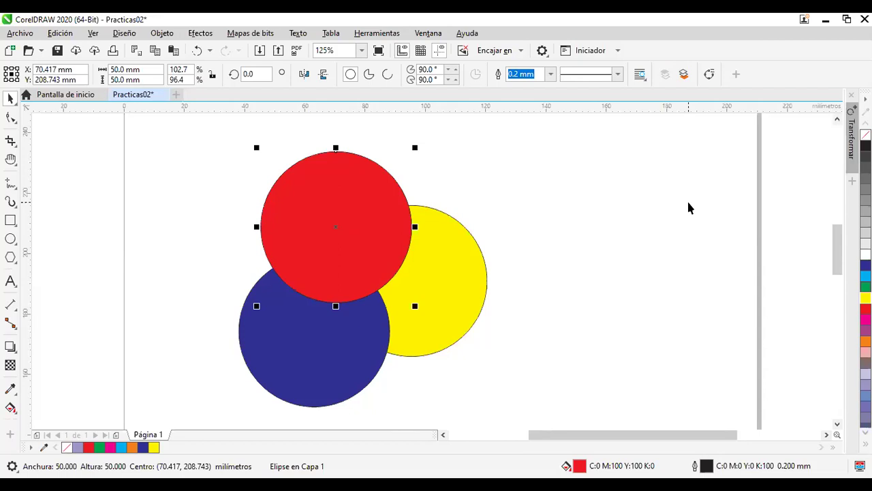
pyautogui.hotkey('ctrl', 'pagedown')
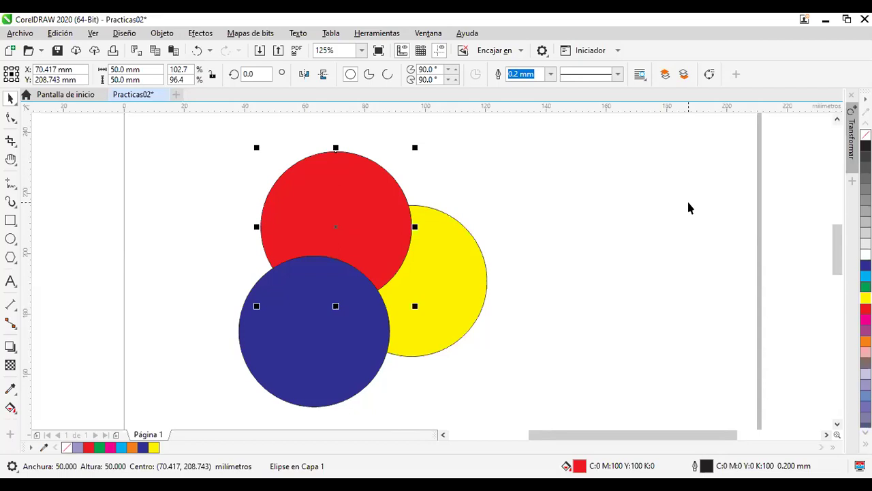
pyautogui.hotkey('ctrl', 'pagedown')
pyautogui.hotkey('shift', 'pageup')
pyautogui.hotkey('shift', 'pagedown')
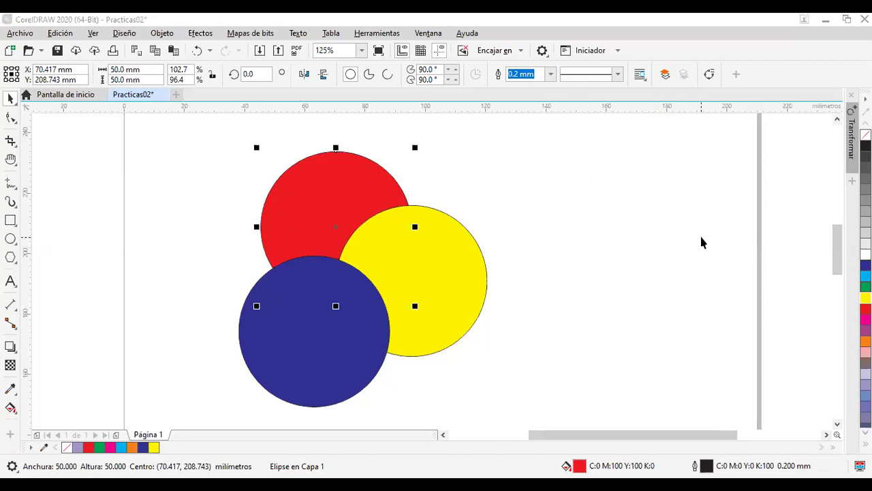
# Step: Minimize the drawing and open the teclado2.jpg picture from the Clases IISEP folder on the desktop
pyautogui.click(818, 19)
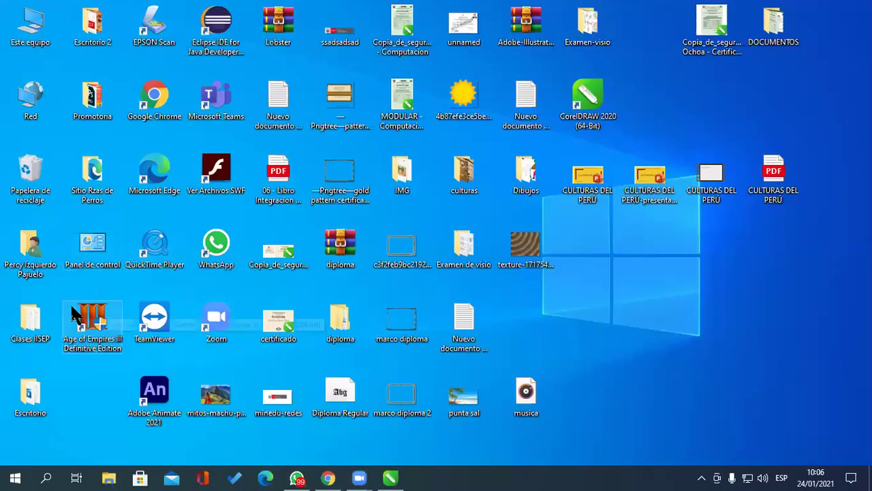
pyautogui.doubleClick(40, 320)
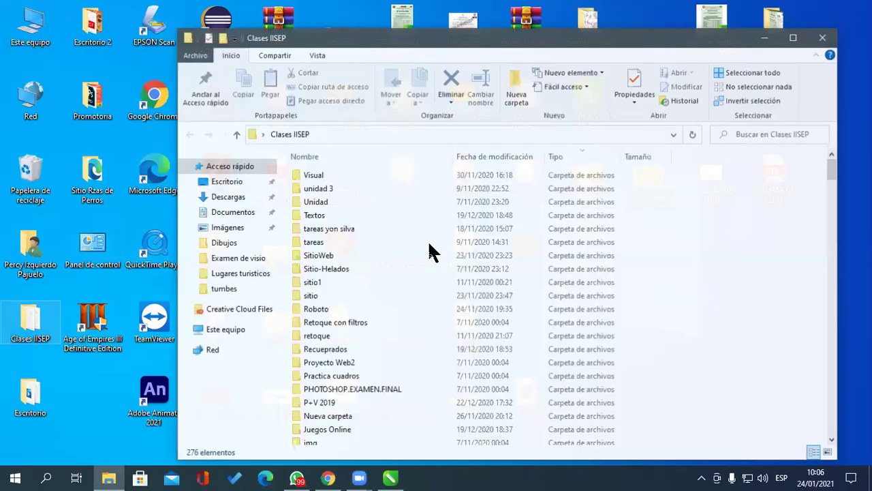
pyautogui.scroll(-2, 545, 268)
pyautogui.scroll(-20, 551, 279)
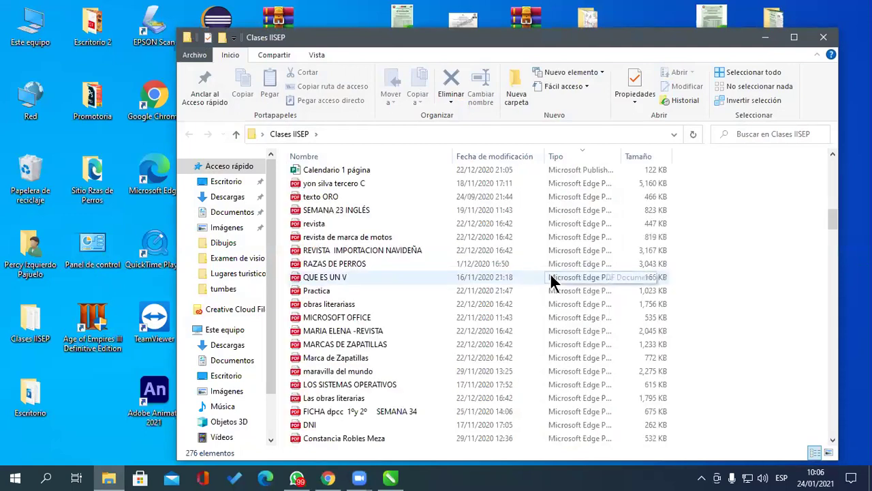
pyautogui.scroll(-20, 572, 334)
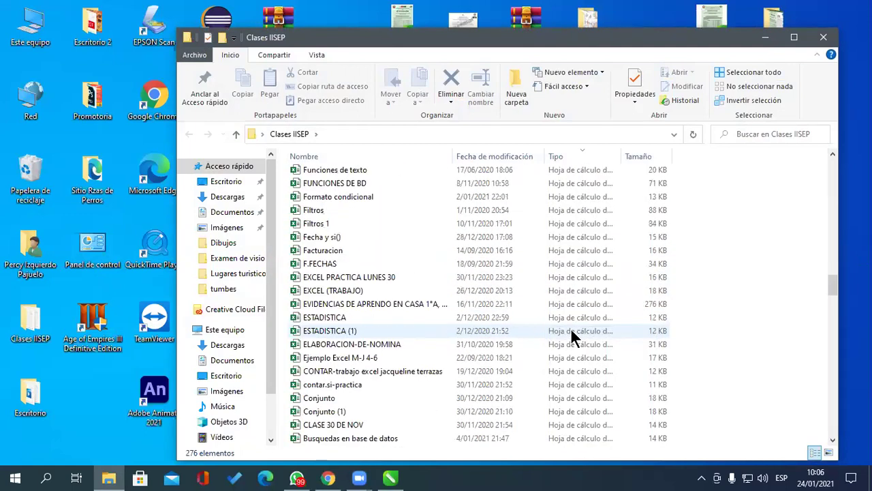
pyautogui.scroll(-13, 573, 338)
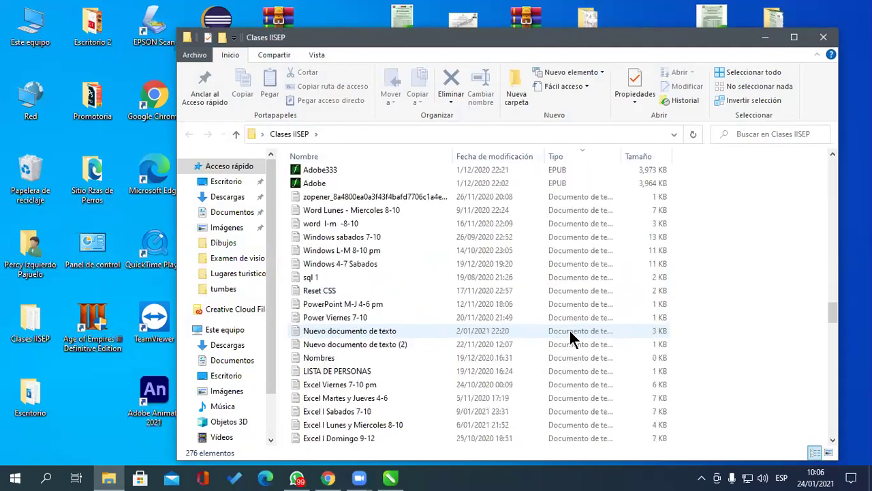
pyautogui.scroll(-6, 571, 338)
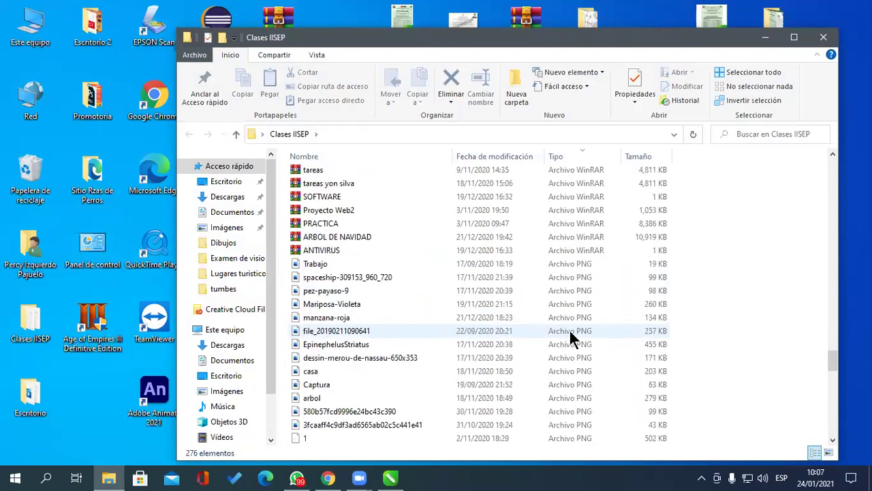
pyautogui.scroll(-2, 567, 334)
pyautogui.doubleClick(319, 424)
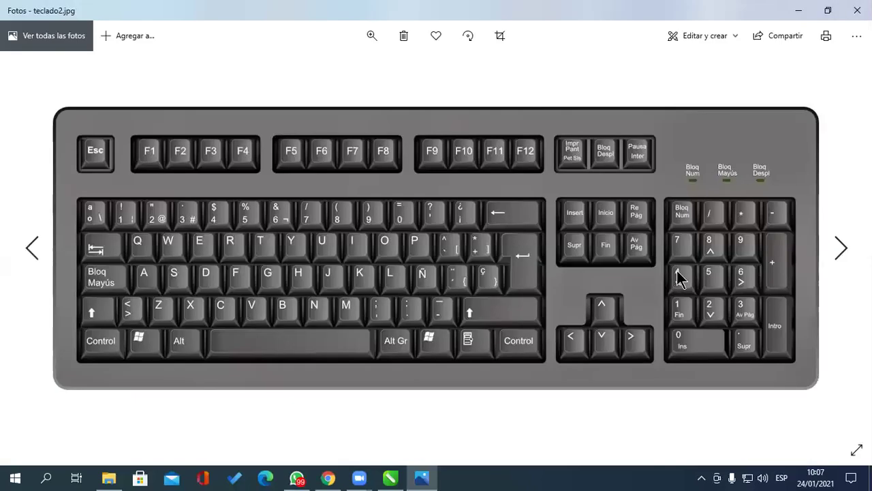
# Step: Examine the Control and paging keys up close in the keyboard picture, and return to CorelDRAW
pyautogui.scroll(3, 661, 249)
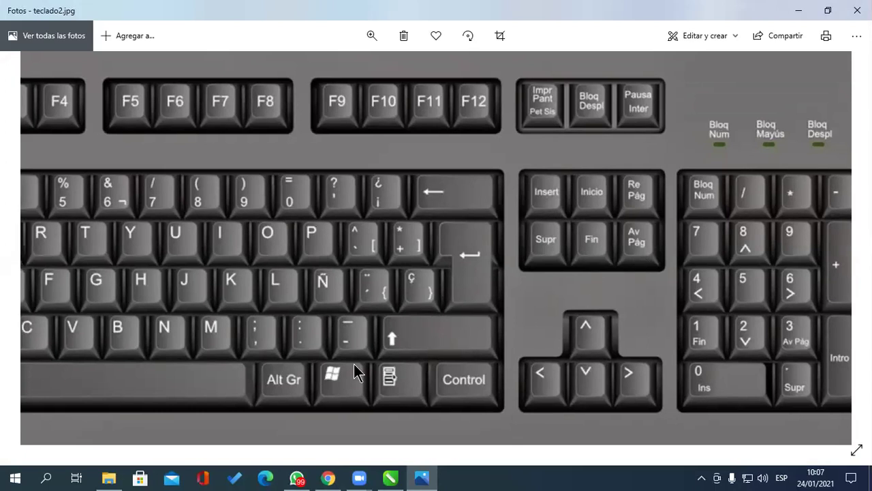
pyautogui.scroll(-2, 356, 372)
pyautogui.scroll(2, 565, 355)
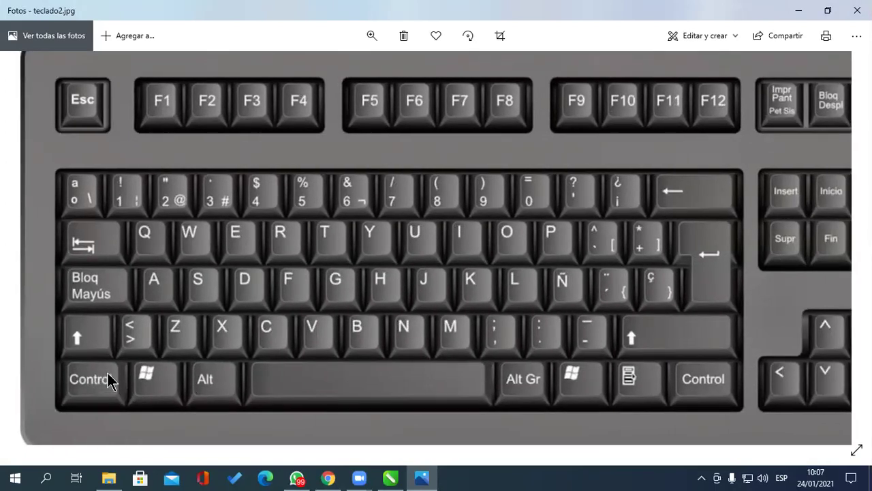
pyautogui.scroll(-3, 109, 381)
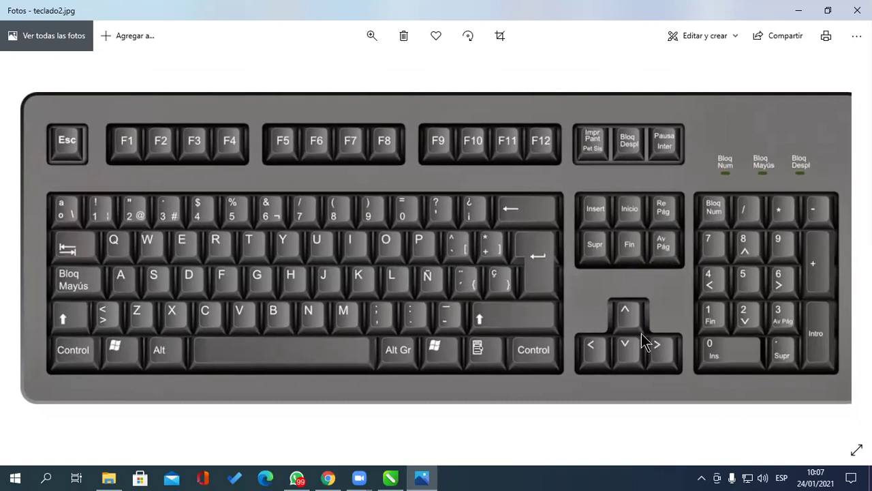
pyautogui.click(797, 12)
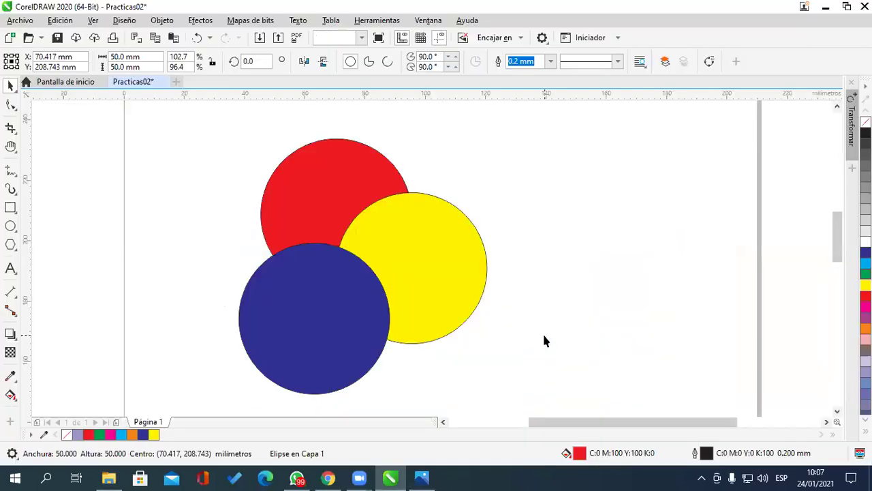
# Step: Reselect the red circle, bring it forward one level at a time above the blue circle, and send it back two levels
pyautogui.click(542, 334)
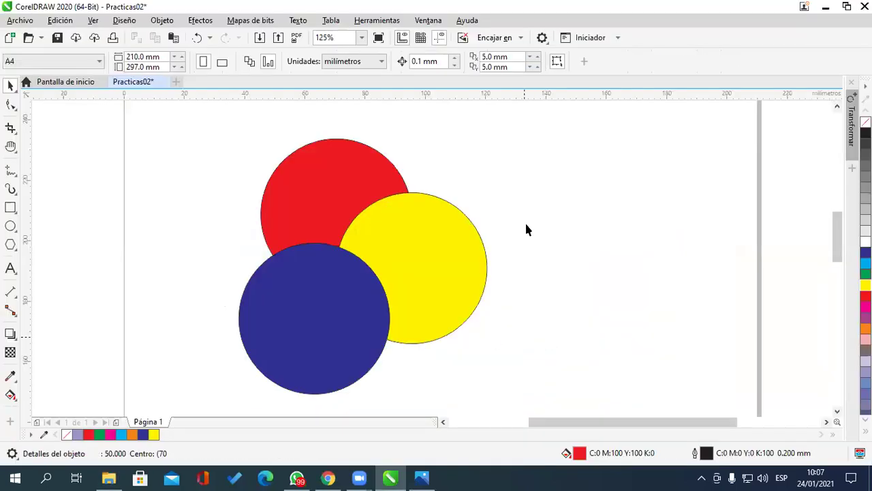
pyautogui.press('Tab')
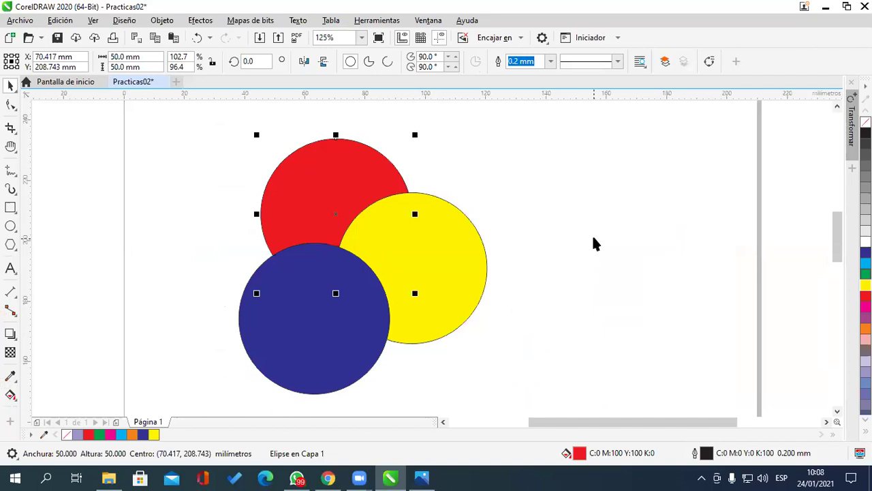
pyautogui.hotkey('ctrl', 'pageup')
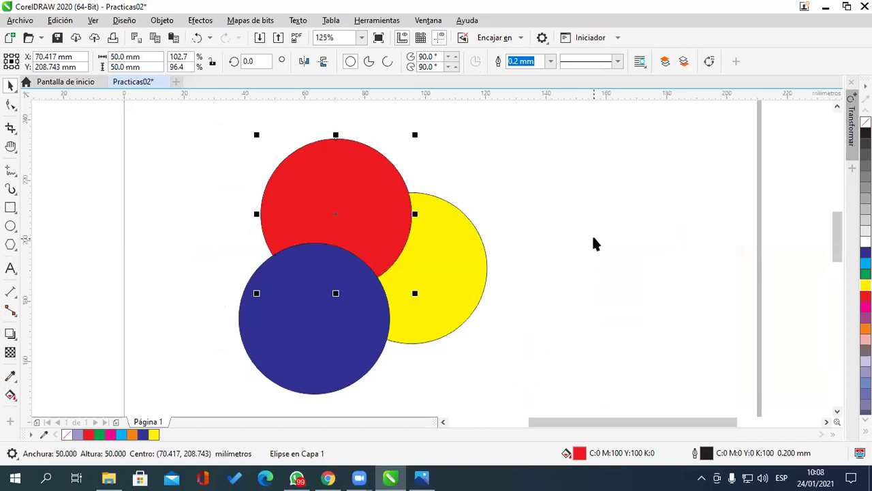
pyautogui.hotkey('ctrl', 'pageup')
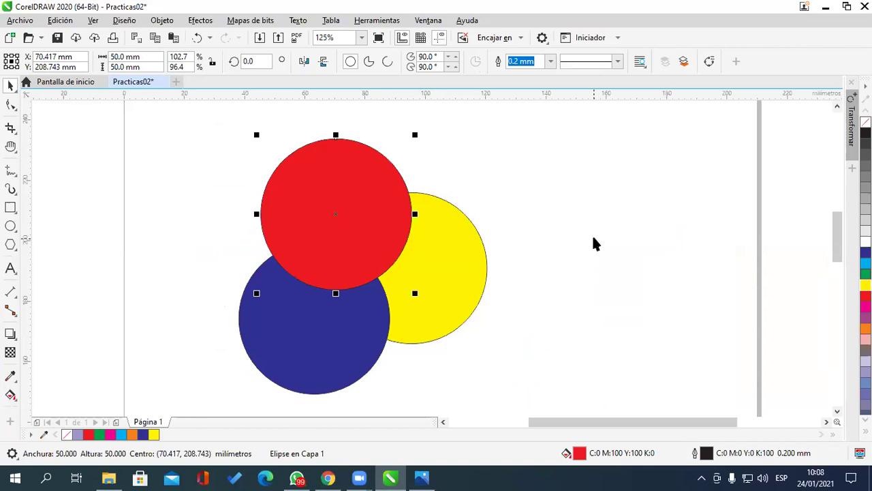
pyautogui.hotkey('ctrl', 'pagedown')
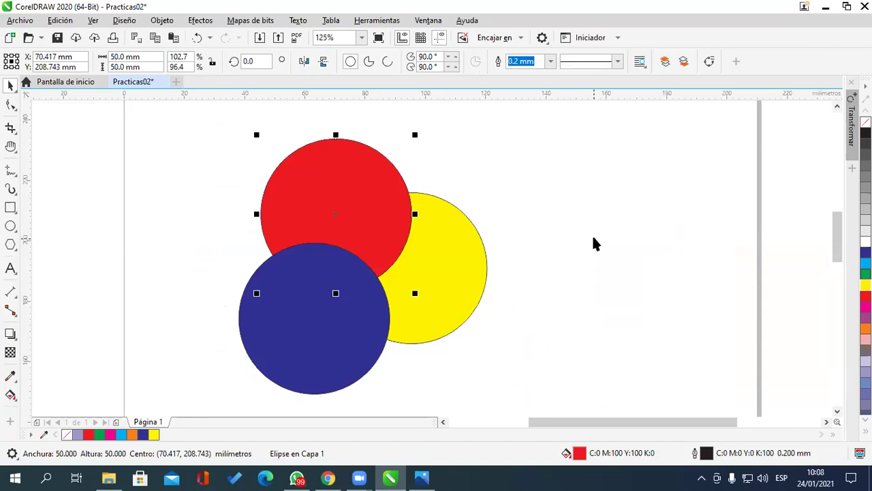
pyautogui.hotkey('ctrl', 'pagedown')
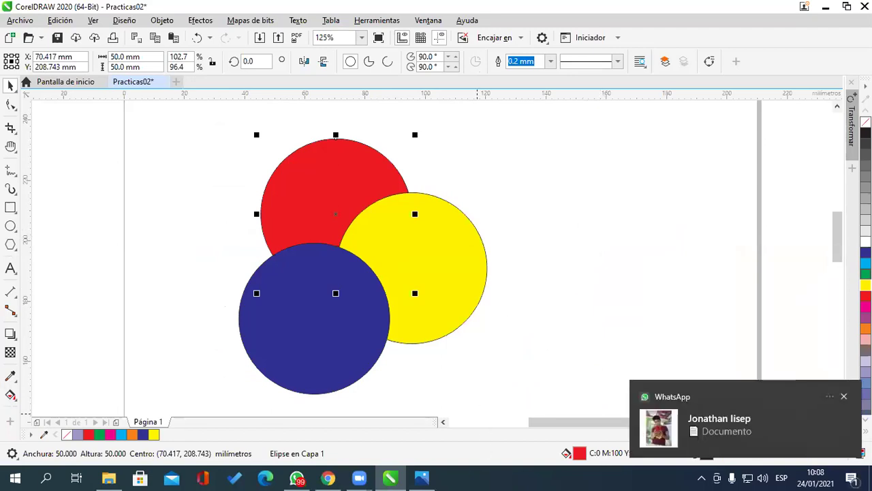
# Step: Dismiss the incoming message notification and switch to the teclado2.jpg keyboard picture in Fotos
pyautogui.click(843, 396)
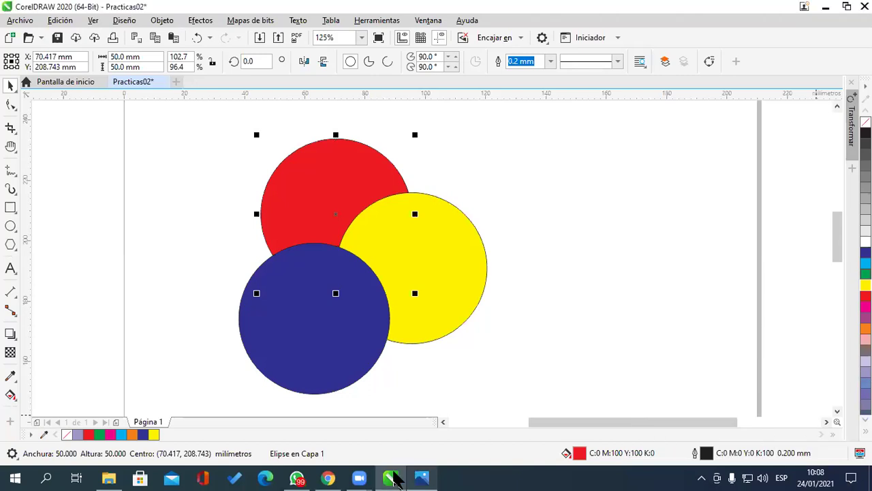
pyautogui.click(422, 478)
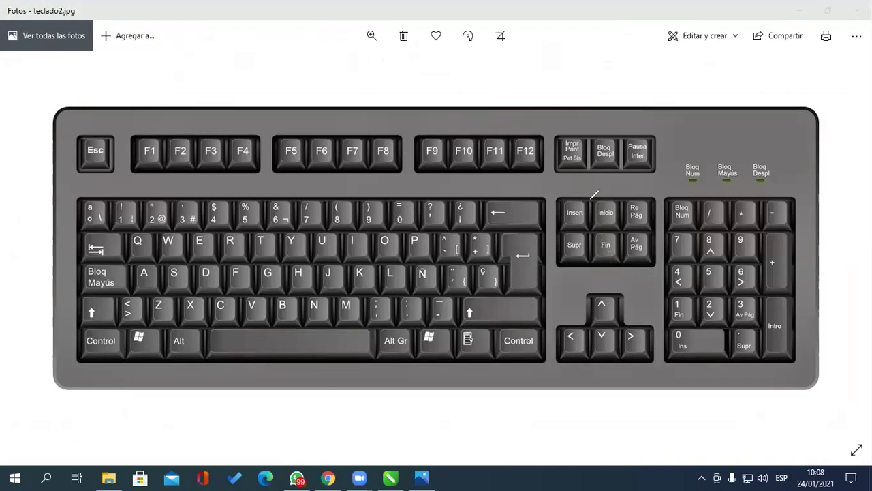
# Step: Point out the Shift key and the paging keys in the keyboard picture, and return to CorelDRAW
pyautogui.moveTo(600, 195)
pyautogui.mouseDown()
pyautogui.moveTo(593, 256)
pyautogui.moveTo(630, 256)
pyautogui.moveTo(586, 267)
pyautogui.mouseUp()
pyautogui.moveTo(77, 325)
pyautogui.mouseDown()
pyautogui.moveTo(117, 346)
pyautogui.moveTo(102, 352)
pyautogui.moveTo(131, 336)
pyautogui.mouseUp()
pyautogui.moveTo(601, 213); pyautogui.dragTo(605, 214)
pyautogui.moveTo(612, 252)
pyautogui.mouseDown()
pyautogui.moveTo(607, 242)
pyautogui.moveTo(583, 265)
pyautogui.mouseUp()
pyautogui.moveTo(113, 331)
pyautogui.mouseDown()
pyautogui.moveTo(105, 343)
pyautogui.moveTo(121, 344)
pyautogui.mouseUp()
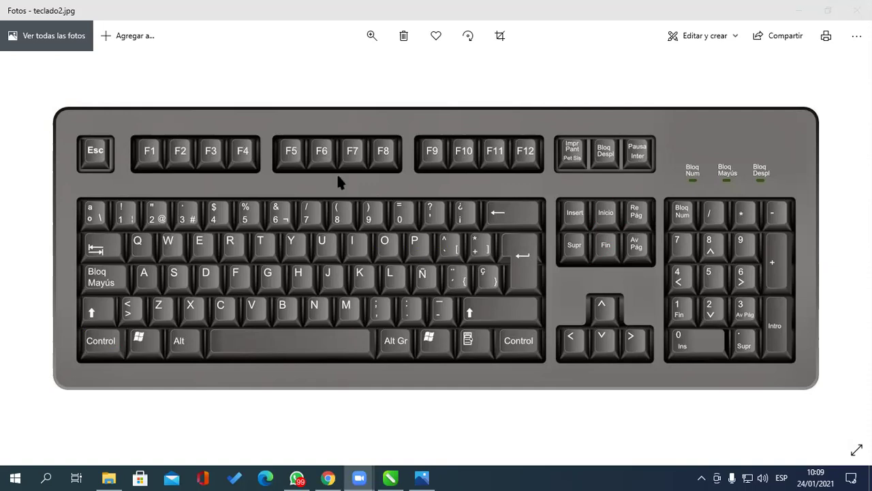
pyautogui.hotkey('alt', 'Tab')
pyautogui.moveTo(370, 188); pyautogui.dragTo(455, 337)
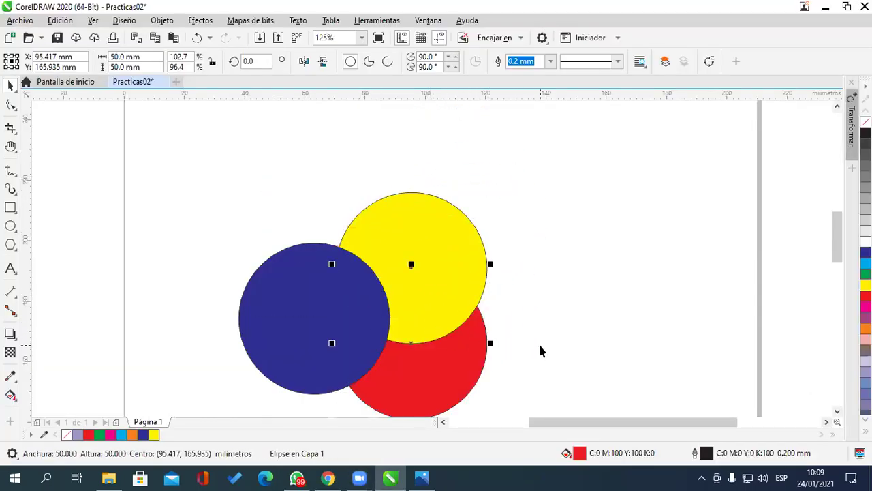
# Step: Alternate the selected red circle between the front and the back of the stack twice, and minimize the keyboard picture
pyautogui.hotkey('shift', 'pageup')
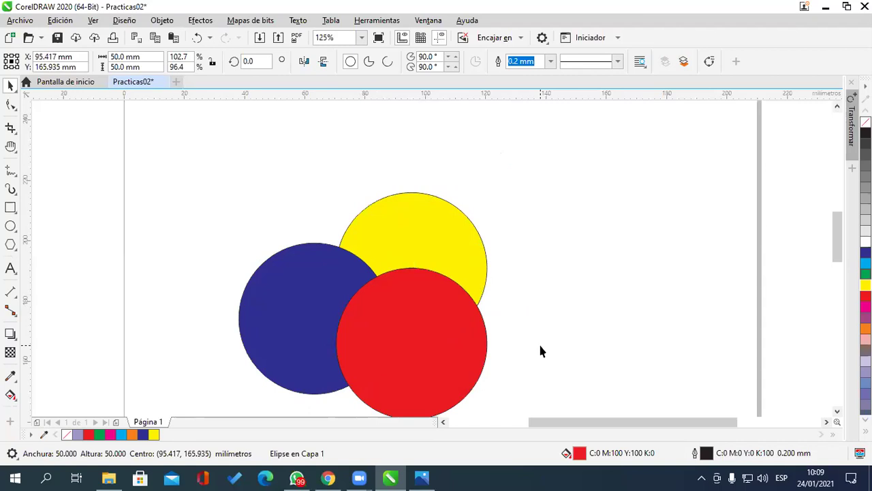
pyautogui.hotkey('shift', 'pagedown')
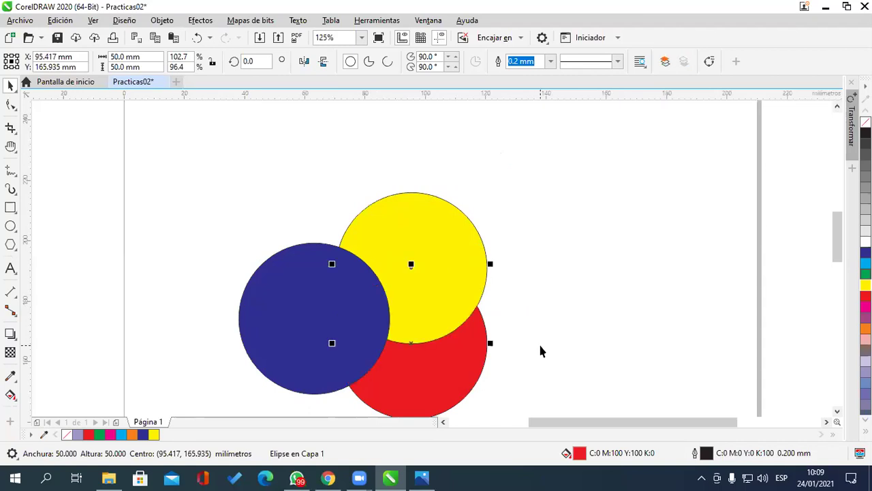
pyautogui.hotkey('shift', 'pageup')
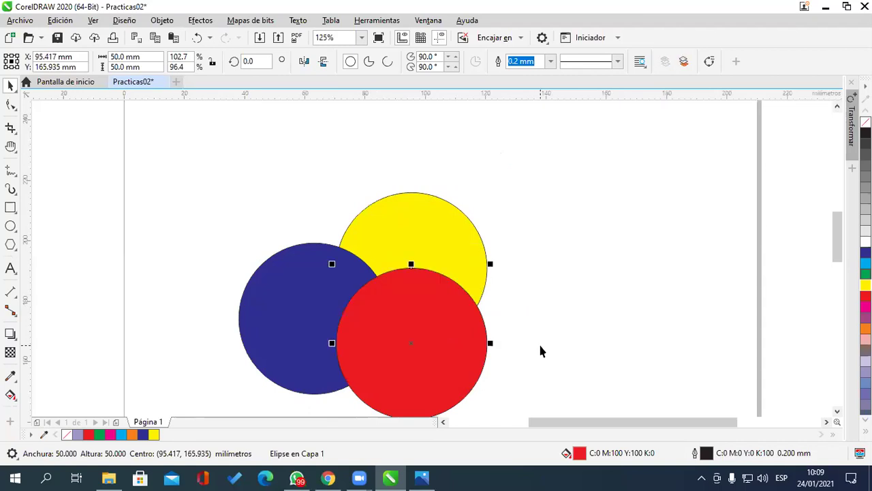
pyautogui.hotkey('shift', 'pagedown')
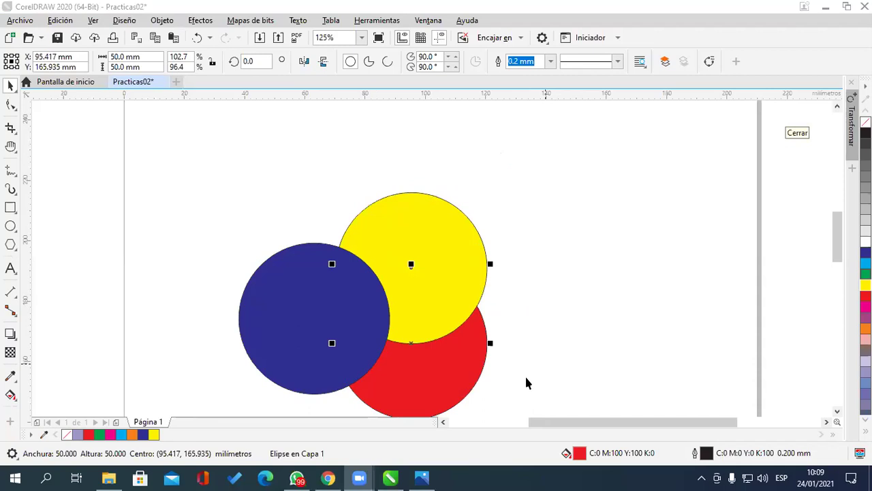
pyautogui.scroll(-2, 428, 168)
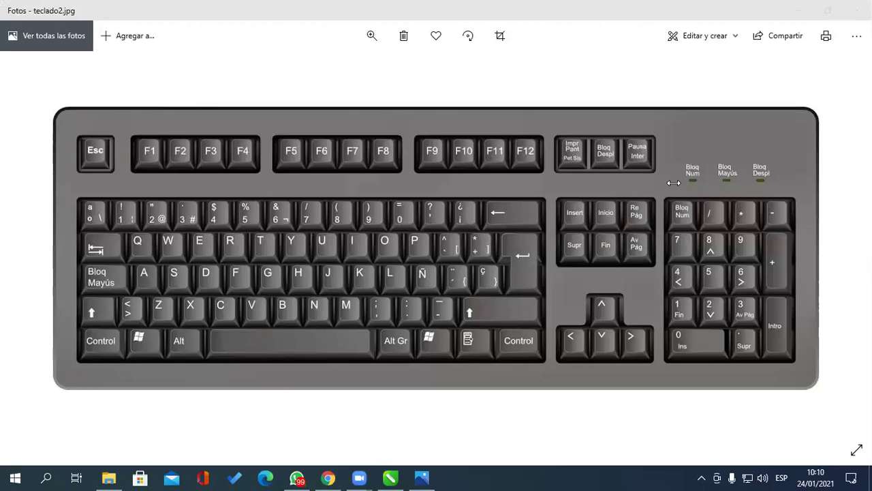
pyautogui.click(803, 13)
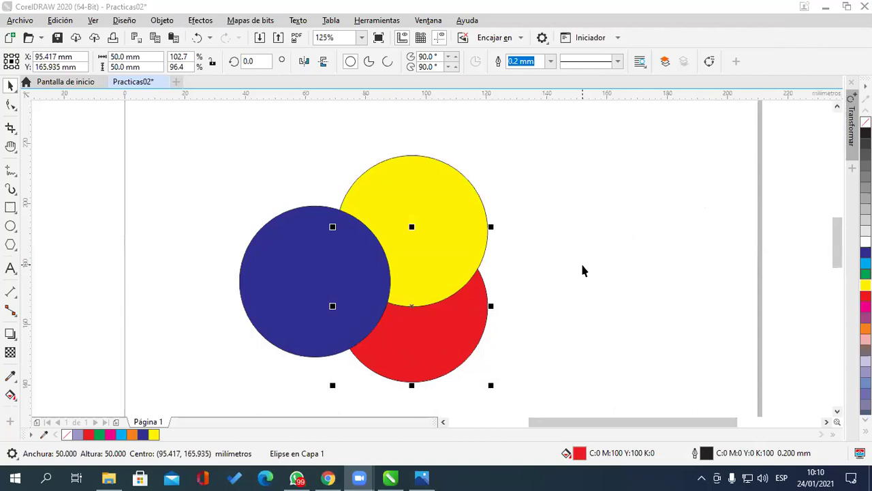
# Step: Pull the blue and red circles off the stack, delete both, and move the yellow circle up to about X 113, Y 200 mm
pyautogui.click(518, 269)
pyautogui.moveTo(374, 295); pyautogui.dragTo(264, 266)
pyautogui.moveTo(359, 330); pyautogui.dragTo(190, 332)
pyautogui.press('Delete')
pyautogui.click(225, 290)
pyautogui.press('Delete')
pyautogui.moveTo(450, 230); pyautogui.dragTo(502, 203)
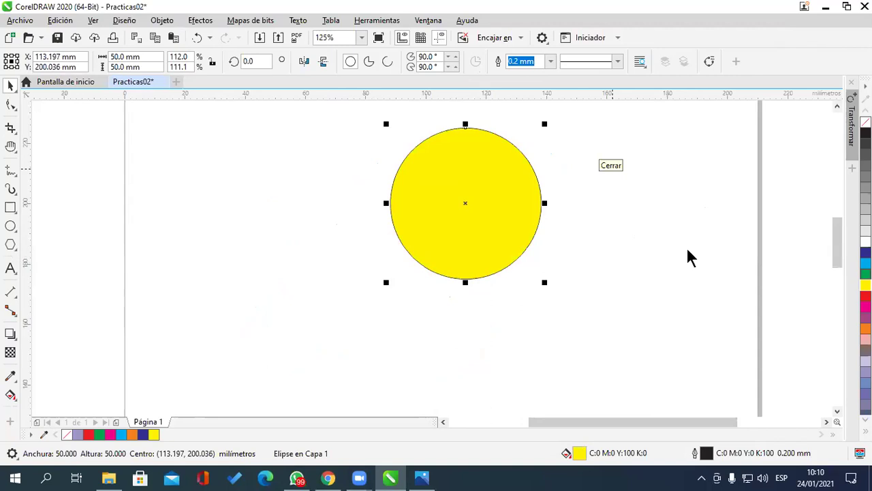
# Step: Try a red fill on the remaining yellow circle and settle on green
pyautogui.moveTo(625, 198); pyautogui.dragTo(524, 224)
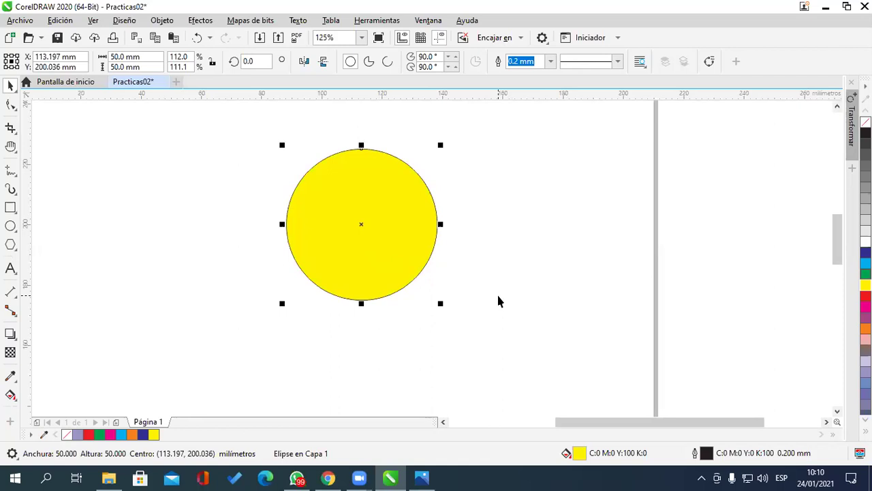
pyautogui.click(865, 295)
pyautogui.click(865, 274)
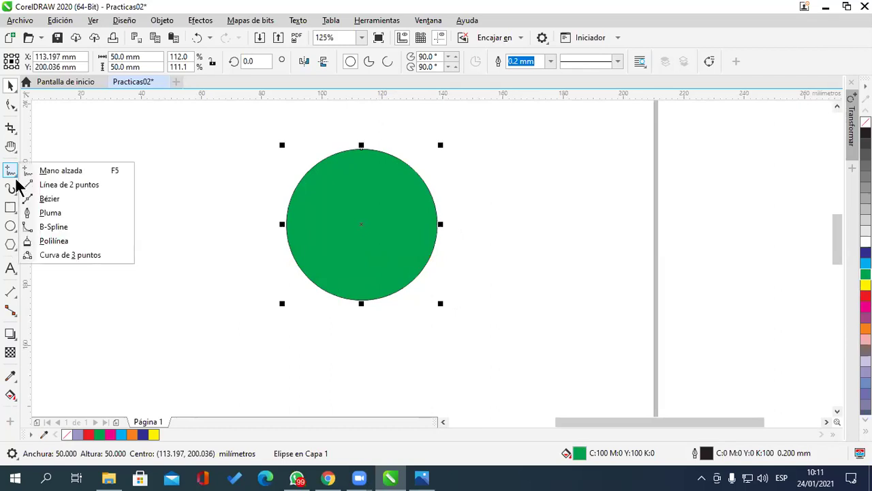
# Step: Draw a diagonal two-point line about 41 mm wide and 34 mm high to the right of the green circle
pyautogui.moveTo(13, 171)
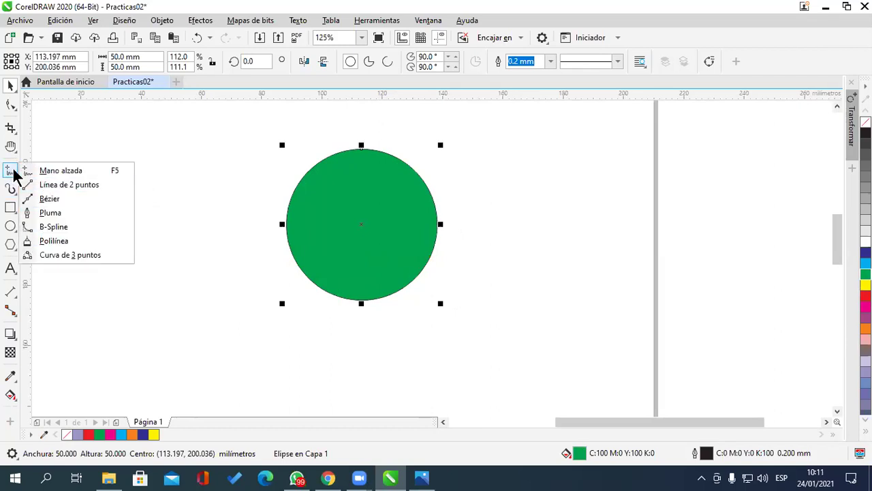
pyautogui.click(89, 186)
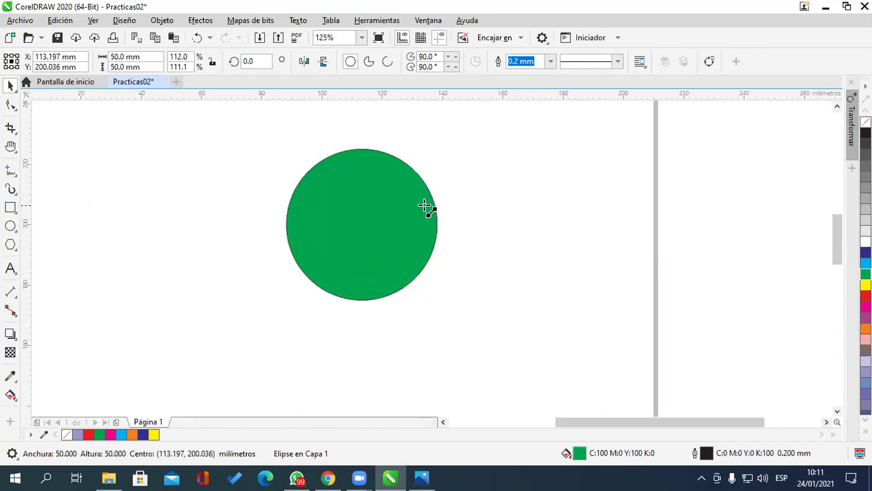
pyautogui.moveTo(462, 139); pyautogui.dragTo(591, 245)
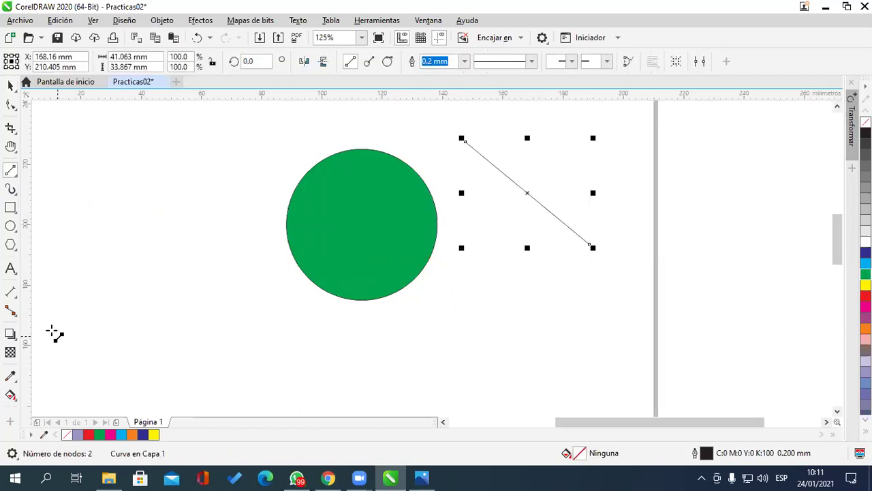
# Step: Draw a wavy freehand curve about 103 mm wide below the circle, and shift it slightly up and to the right
pyautogui.click(12, 173)
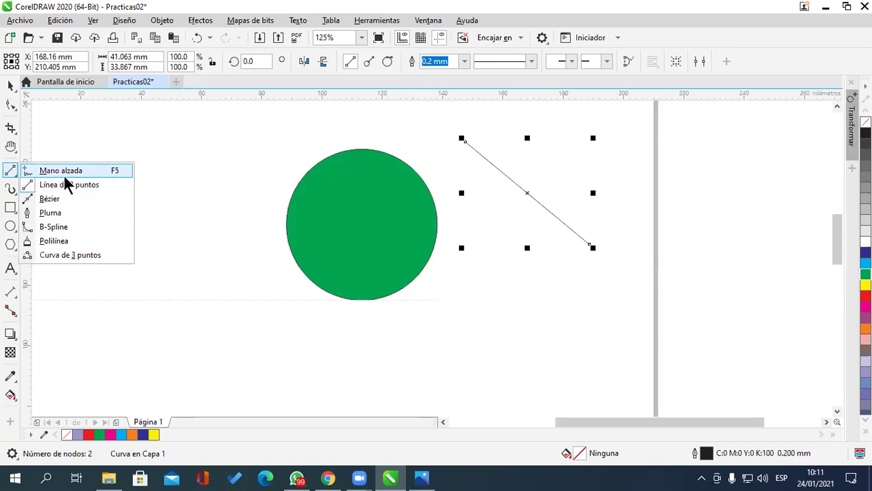
pyautogui.click(12, 172)
pyautogui.click(47, 172)
pyautogui.moveTo(154, 373)
pyautogui.mouseDown()
pyautogui.moveTo(207, 334)
pyautogui.moveTo(284, 359)
pyautogui.moveTo(401, 368)
pyautogui.moveTo(466, 306)
pyautogui.mouseUp()
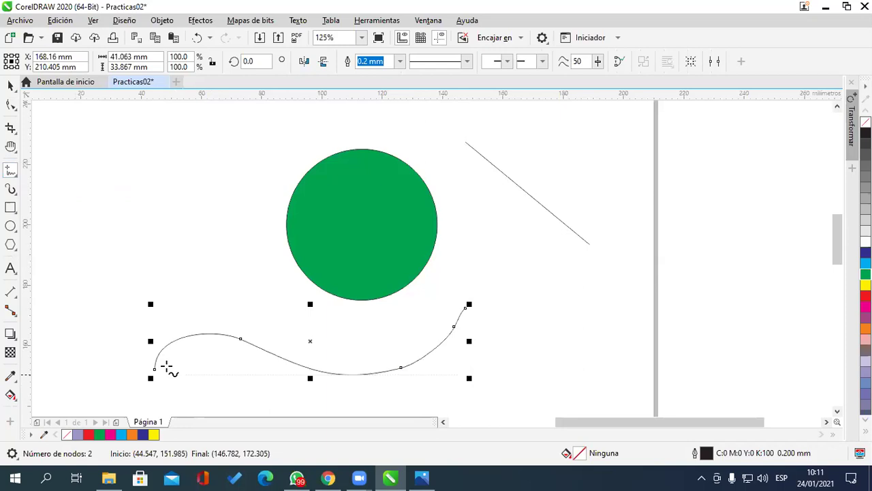
pyautogui.click(10, 86)
pyautogui.click(186, 134)
pyautogui.moveTo(389, 375); pyautogui.dragTo(424, 359)
# Step: Move the green circle about 17 mm to the left and fill it with red
pyautogui.click(355, 240)
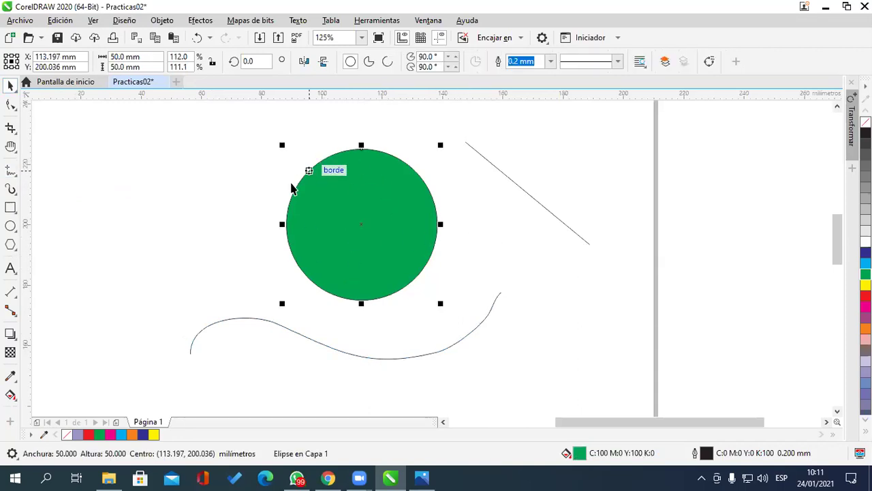
pyautogui.click(422, 283)
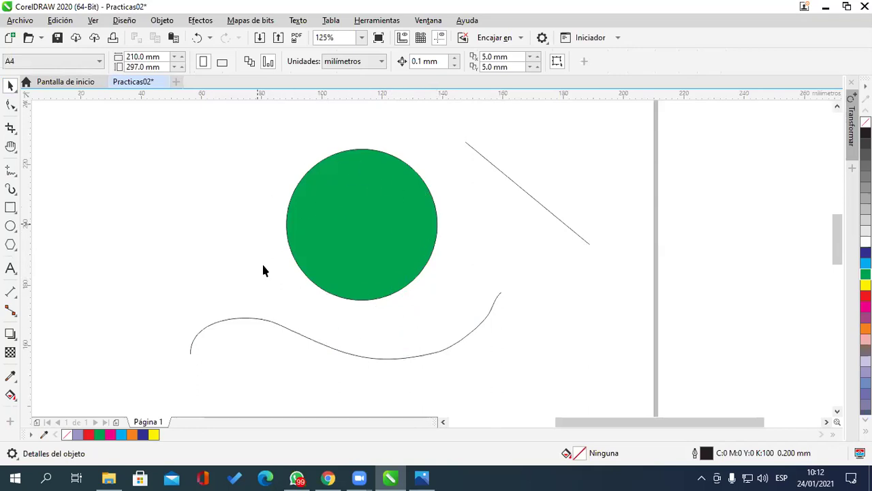
pyautogui.click(386, 210)
pyautogui.moveTo(402, 233); pyautogui.dragTo(350, 233)
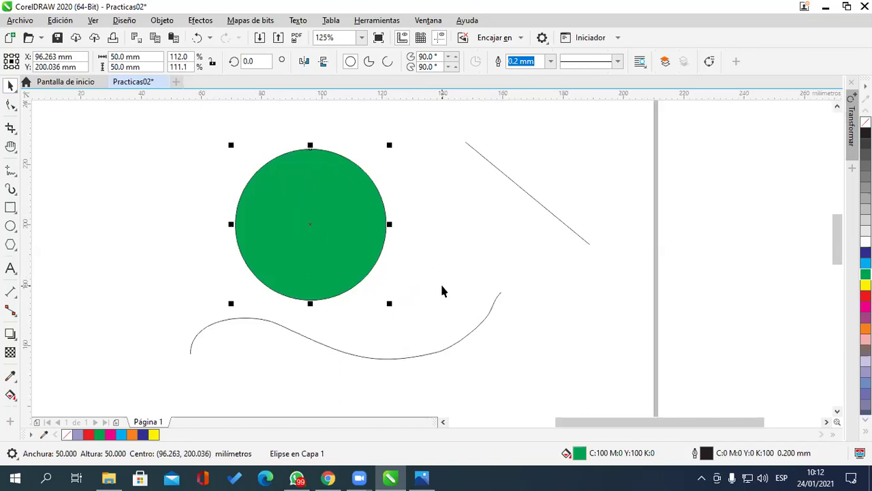
pyautogui.click(866, 295)
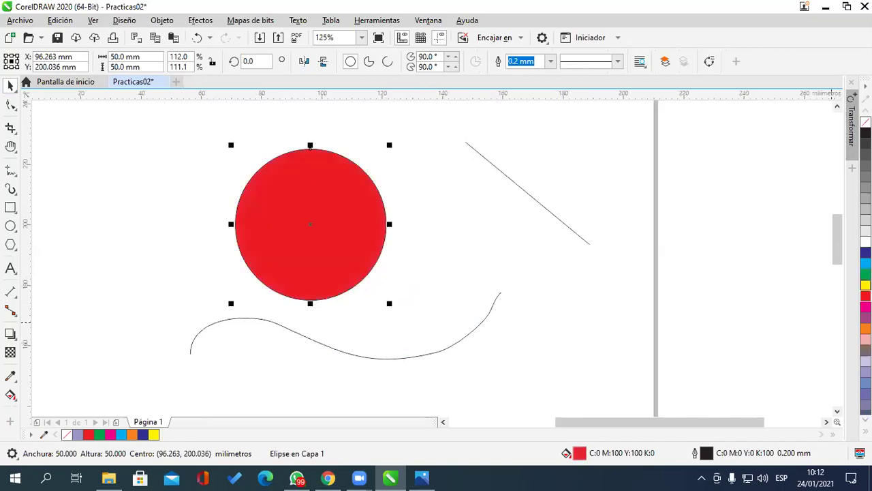
# Step: Try a series of palette fills on the circle, including yellow, green, cyan, blue, magenta, orange and pink
pyautogui.click(865, 284)
pyautogui.click(865, 273)
pyautogui.click(865, 263)
pyautogui.click(865, 251)
pyautogui.click(866, 284)
pyautogui.click(865, 295)
pyautogui.click(866, 305)
pyautogui.click(865, 317)
pyautogui.click(865, 328)
pyautogui.click(865, 339)
pyautogui.click(865, 371)
# Step: Undo the latest fill changes on the circle back to red
pyautogui.press('Escape')
pyautogui.hotkey('ctrl', 'z')
pyautogui.hotkey('ctrl', 'z')
pyautogui.hotkey('ctrl', 'z')
pyautogui.hotkey('ctrl', 'z')
pyautogui.hotkey('ctrl', 'z')
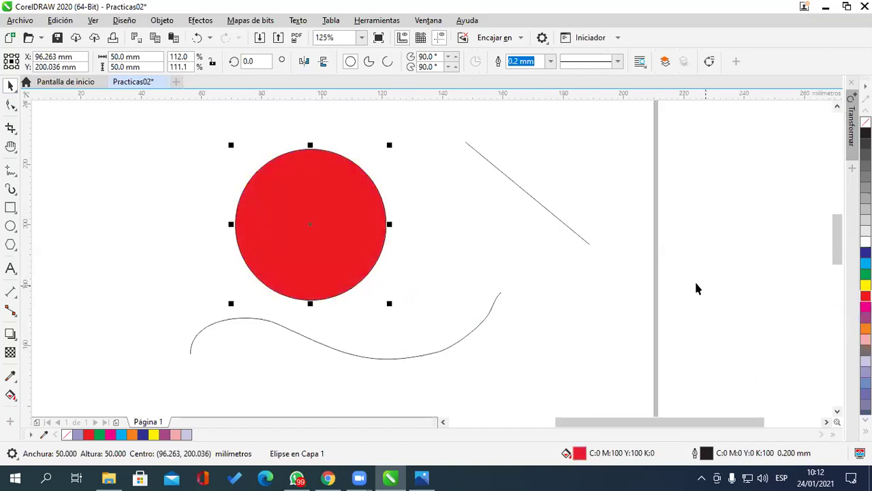
# Step: Select the straight line and apply several palette fill colours to it, ending with pink
pyautogui.click(528, 196)
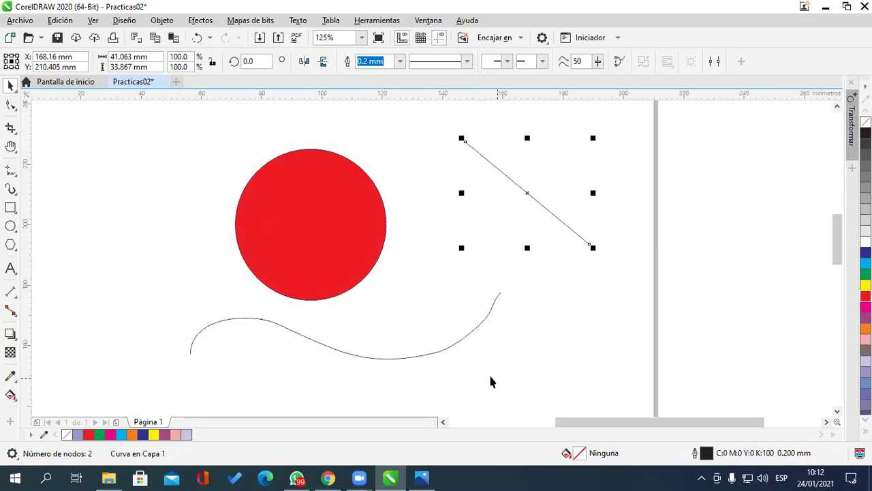
pyautogui.click(866, 284)
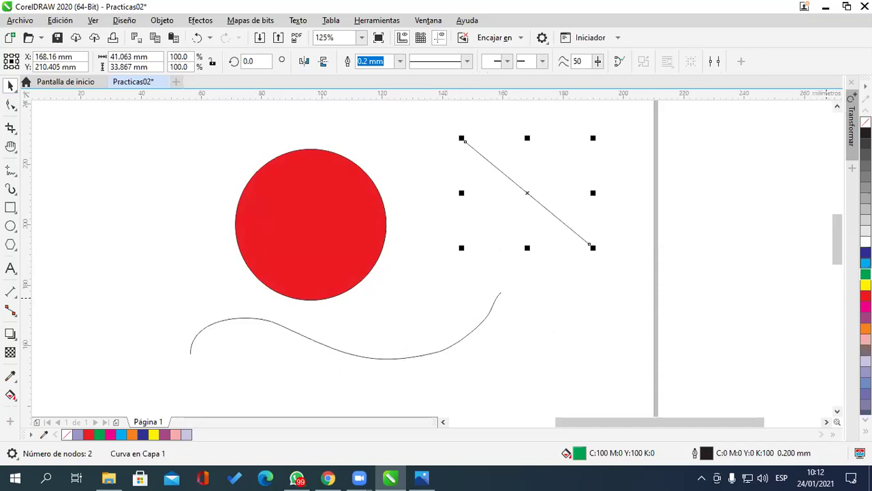
pyautogui.click(865, 305)
pyautogui.click(865, 316)
pyautogui.click(865, 328)
pyautogui.click(865, 339)
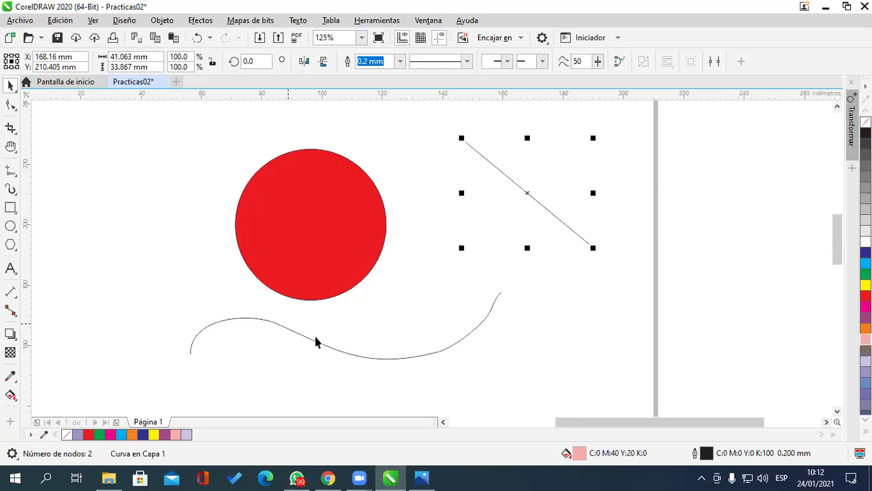
# Step: Move the freehand curve slightly to the left and apply various palette fill colours to it, ending with blue
pyautogui.click(341, 356)
pyautogui.moveTo(344, 352); pyautogui.dragTo(334, 350)
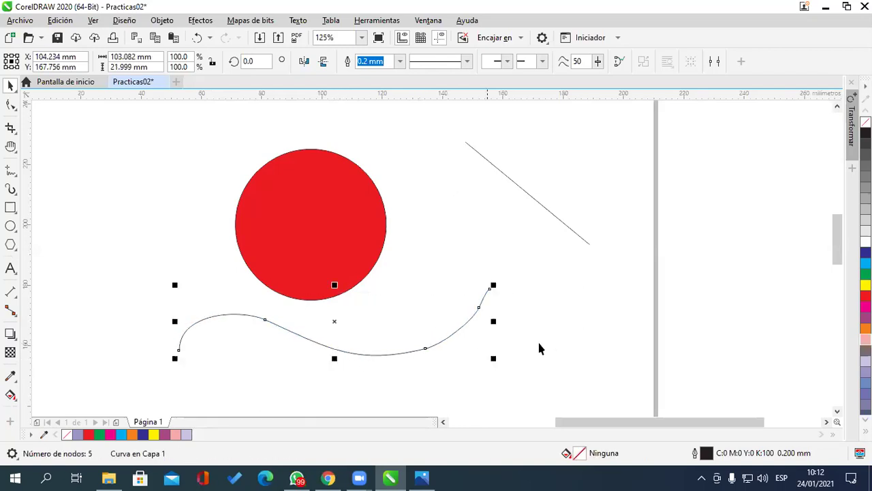
pyautogui.click(865, 295)
pyautogui.click(865, 285)
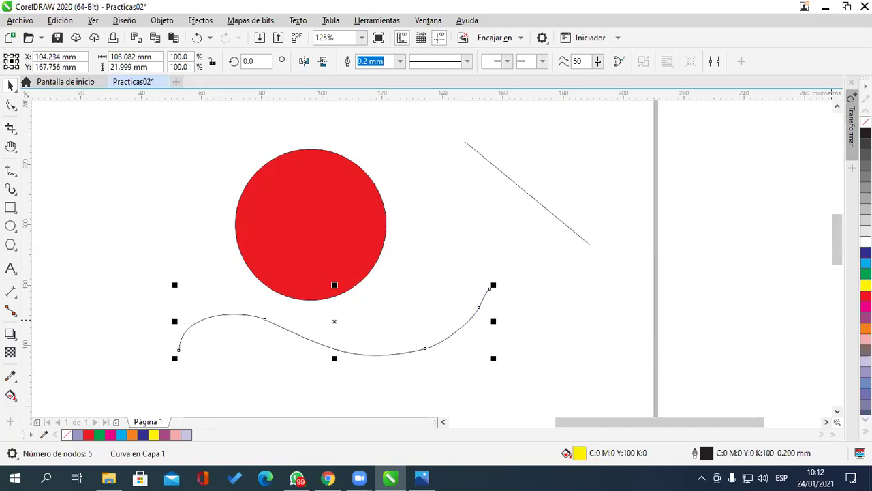
pyautogui.click(865, 306)
pyautogui.click(865, 317)
pyautogui.click(865, 339)
pyautogui.click(865, 372)
pyautogui.click(865, 328)
pyautogui.click(865, 295)
pyautogui.click(866, 262)
pyautogui.click(866, 252)
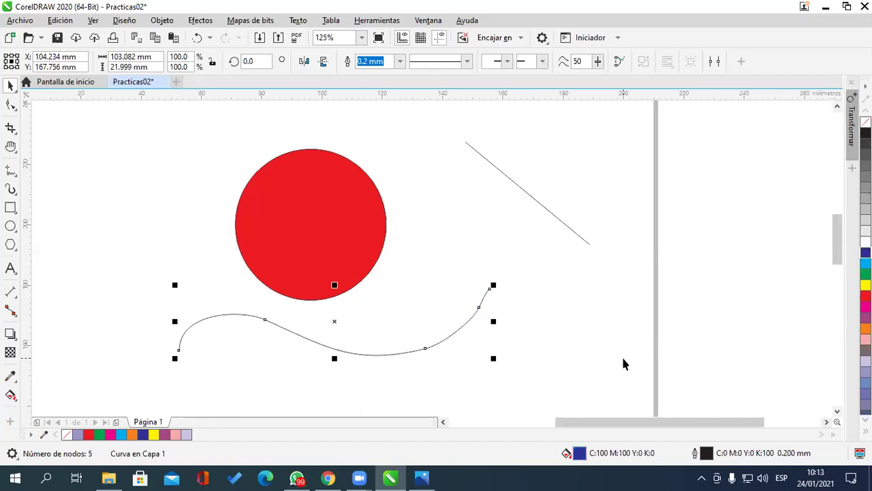
# Step: Draw a five-sided polygon about 33 mm wide and 38 mm high to the left of the red circle
pyautogui.click(11, 247)
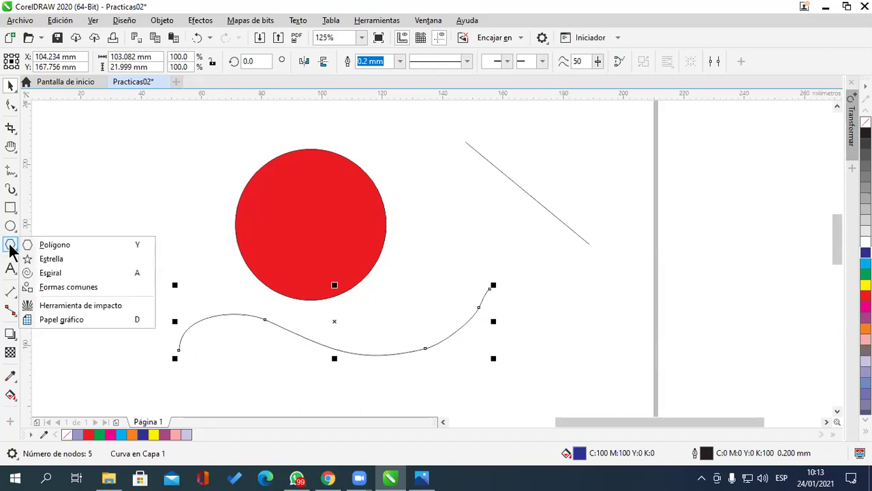
pyautogui.click(71, 244)
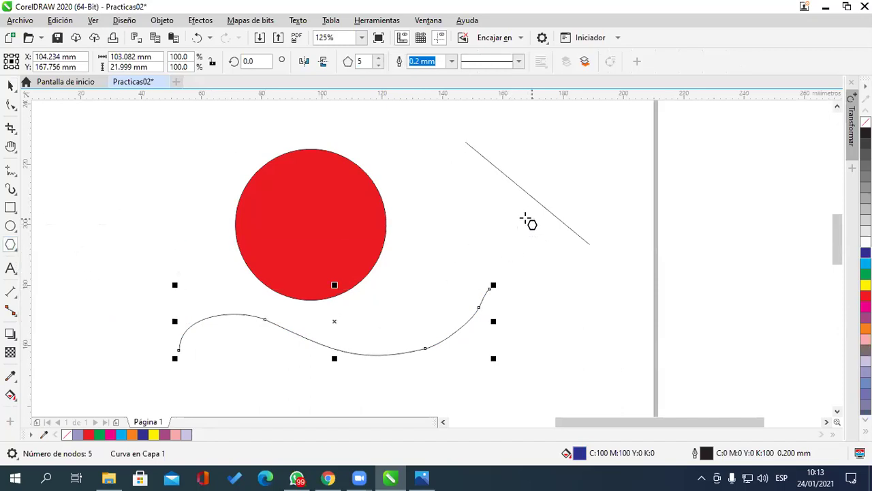
pyautogui.moveTo(107, 142); pyautogui.dragTo(210, 268)
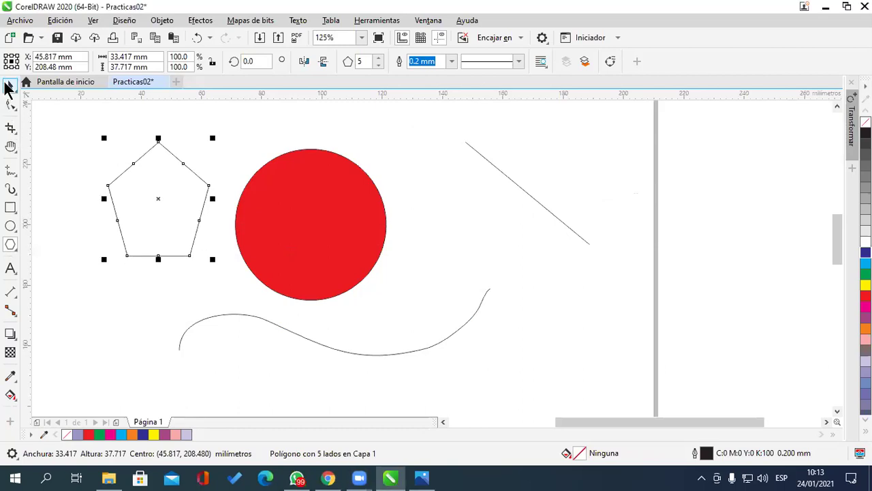
# Step: Try several palette fills on the pentagon, including blue, green and orange, and settle on magenta
pyautogui.click(866, 263)
pyautogui.click(865, 252)
pyautogui.click(865, 274)
pyautogui.click(865, 328)
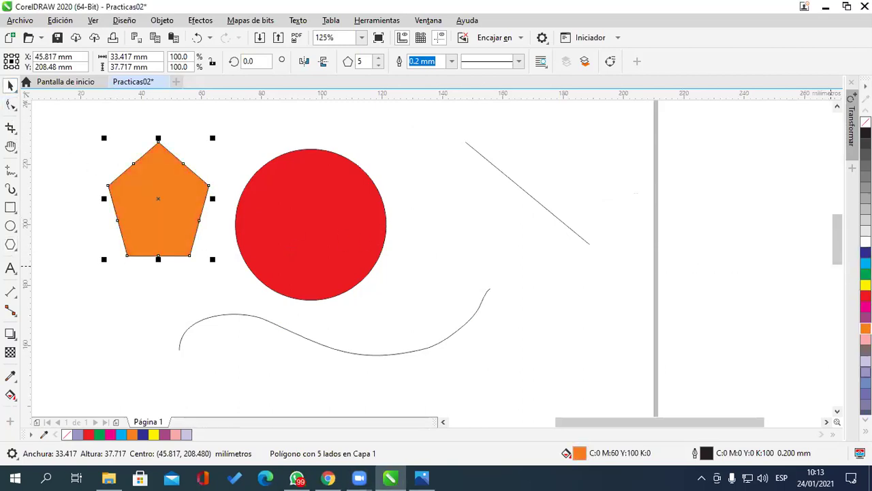
pyautogui.click(865, 340)
pyautogui.click(865, 307)
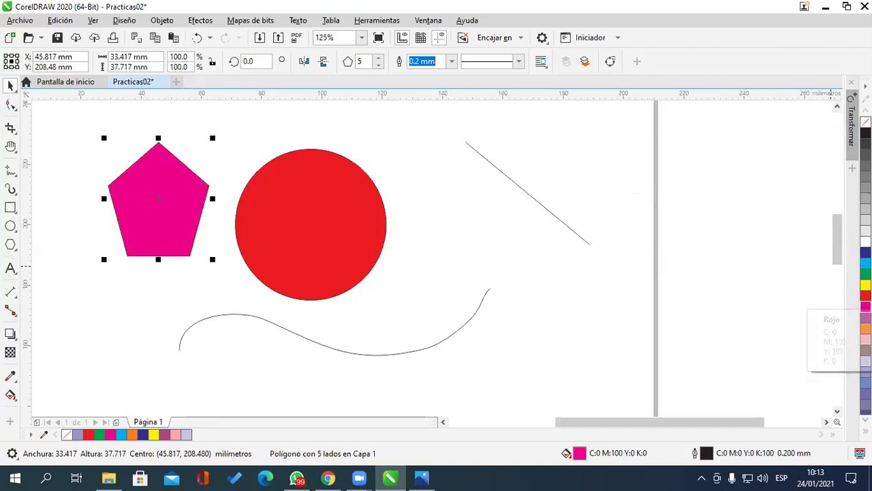
# Step: Deselect everything, and select the pentagon and the red circle in turn
pyautogui.click(543, 350)
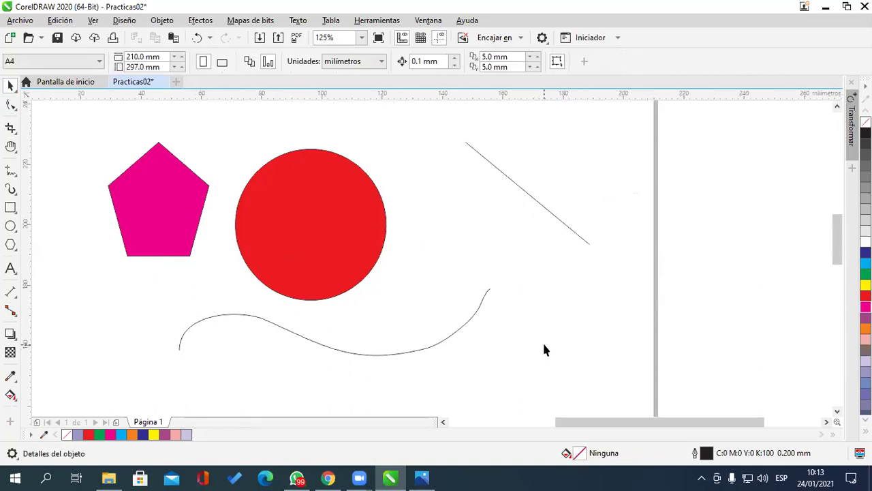
pyautogui.click(168, 192)
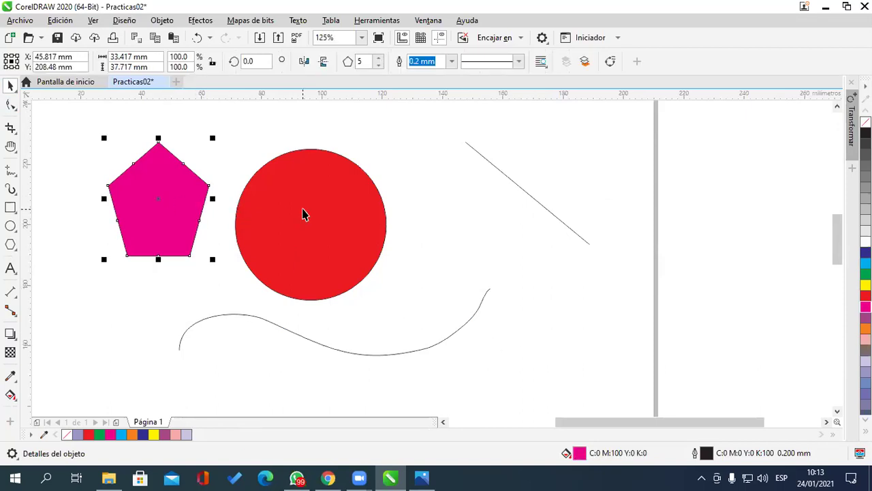
pyautogui.click(302, 214)
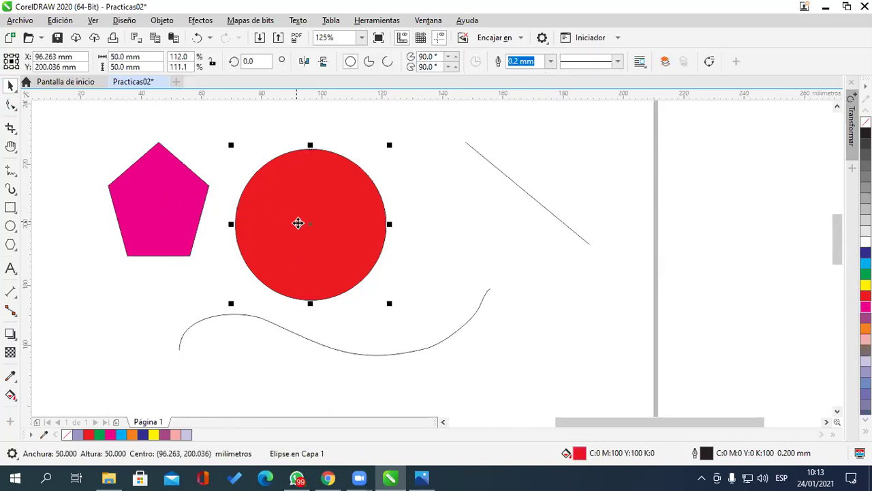
# Step: Move the red circle about 19 mm to the right and the magenta pentagon slightly right and up, and reselect the circle
pyautogui.moveTo(302, 238); pyautogui.dragTo(359, 238)
pyautogui.click(199, 234)
pyautogui.moveTo(199, 234); pyautogui.dragTo(234, 229)
pyautogui.click(377, 280)
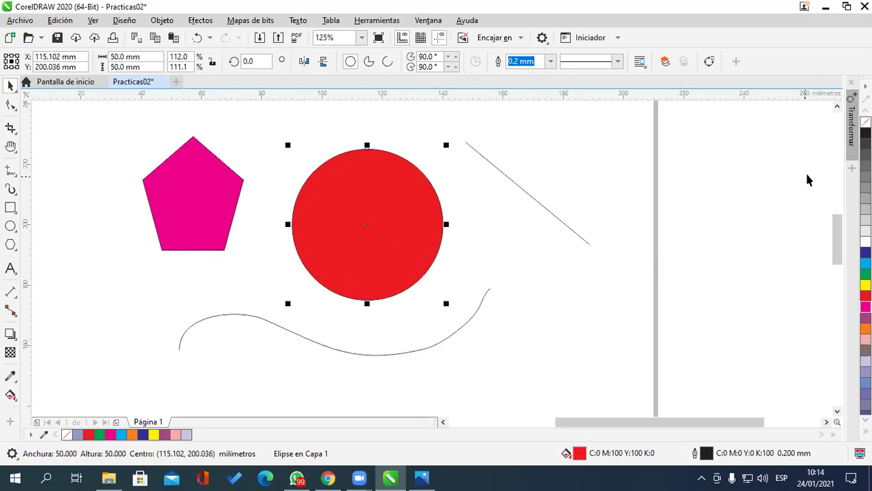
pyautogui.click(516, 275)
pyautogui.click(406, 264)
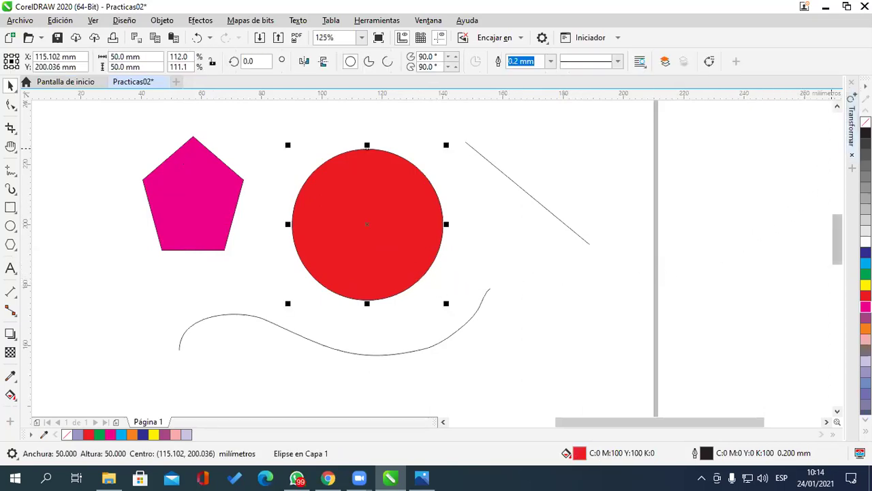
# Step: Remove the fill from the circle and from the pentagon, leaving only their outlines
pyautogui.scroll(1, 866, 130)
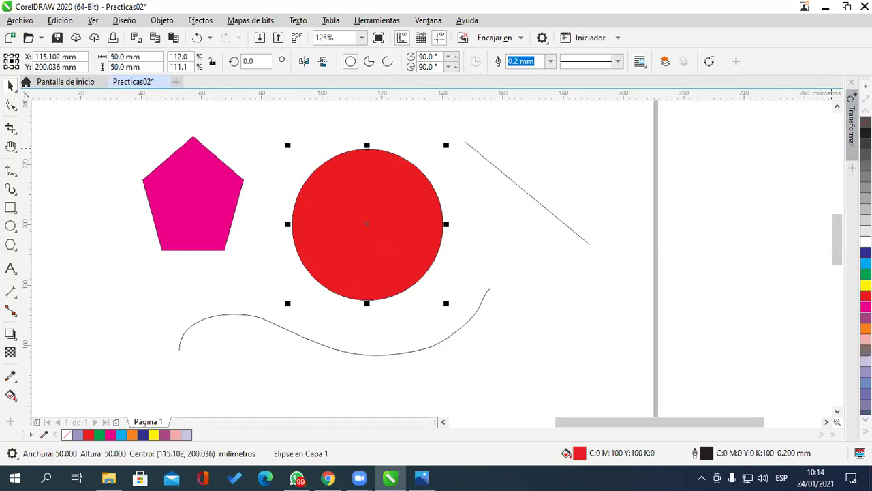
pyautogui.click(866, 122)
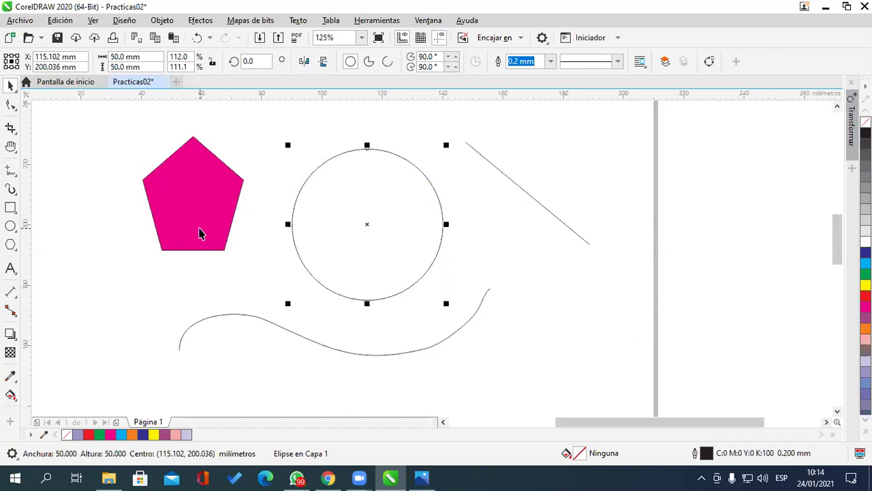
pyautogui.click(202, 237)
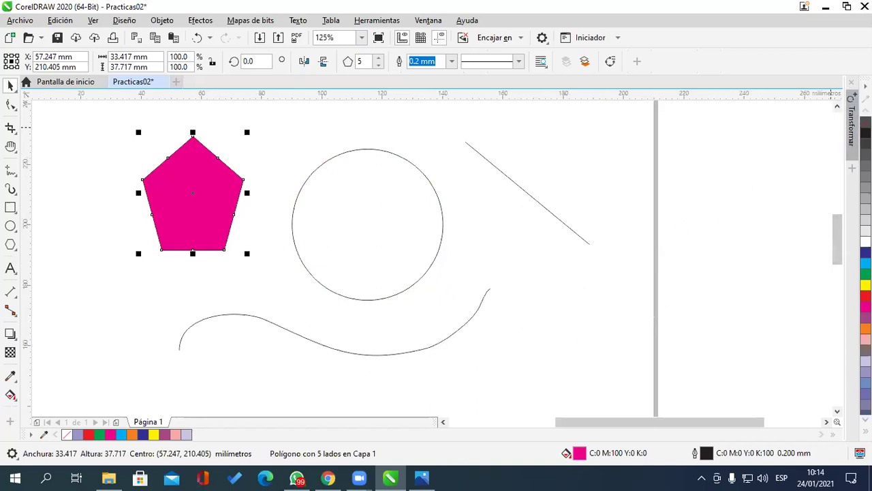
pyautogui.click(866, 121)
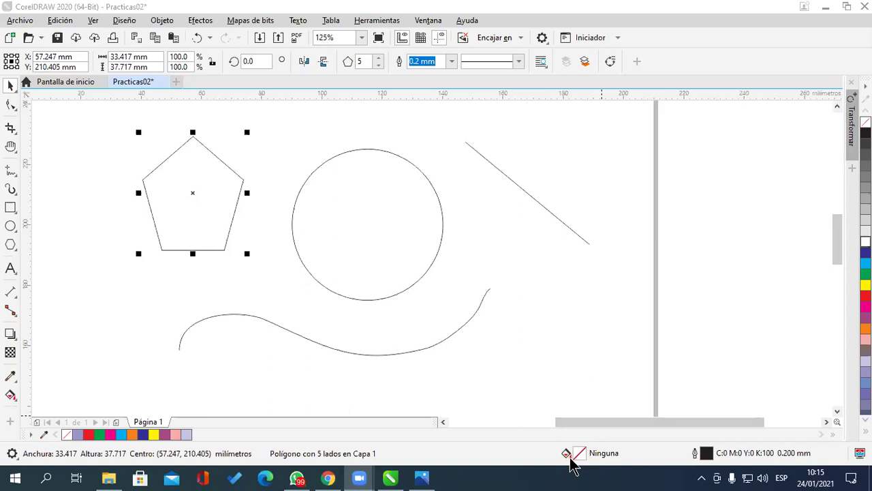
pyautogui.click(132, 259)
pyautogui.click(176, 226)
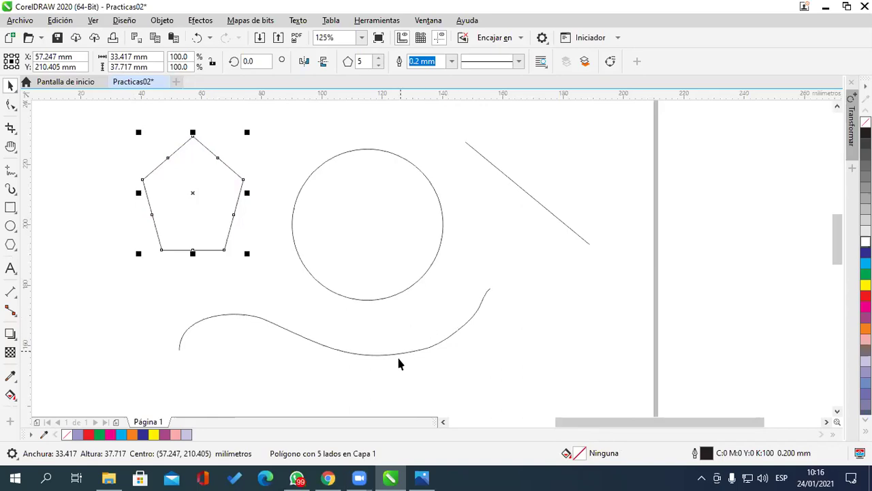
pyautogui.click(422, 478)
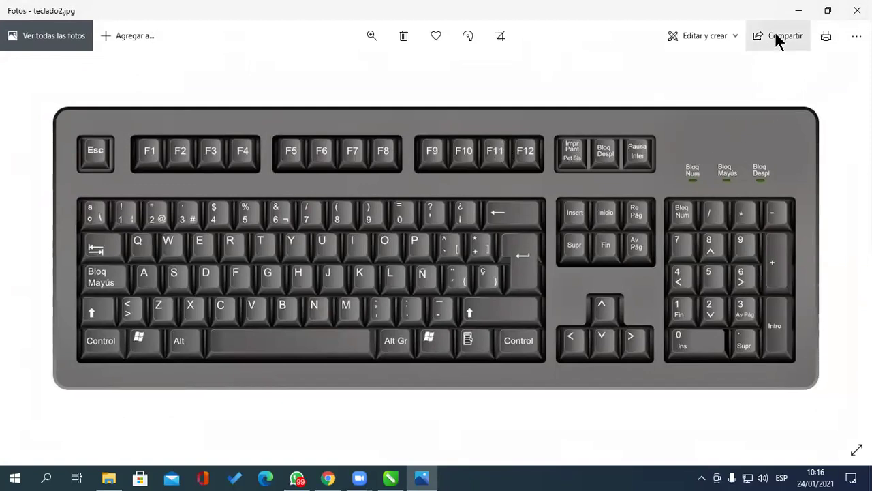
pyautogui.click(797, 11)
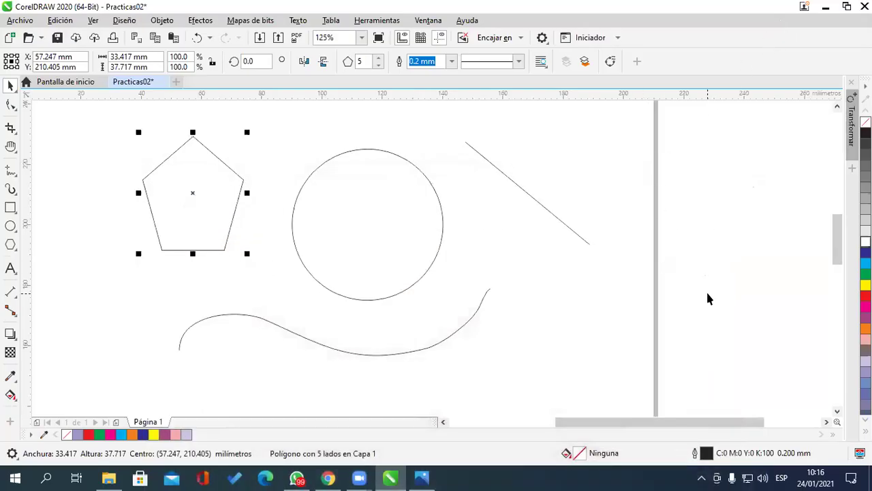
pyautogui.doubleClick(574, 455)
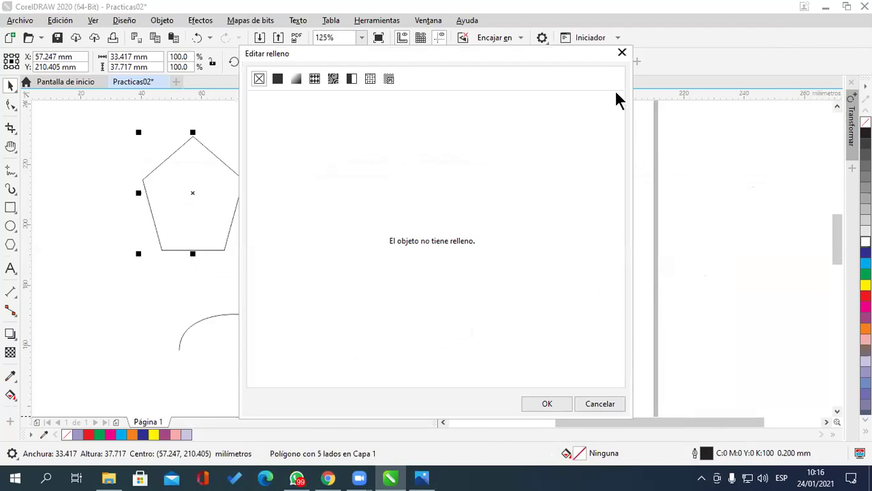
pyautogui.click(621, 54)
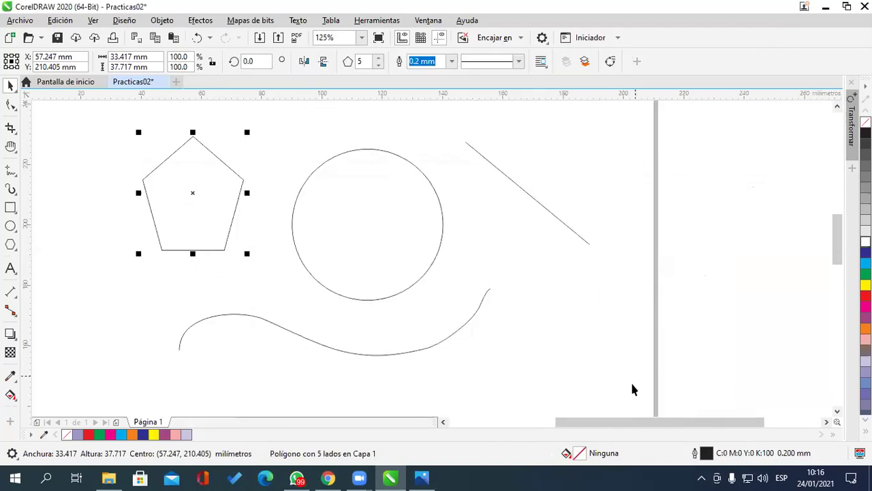
# Step: Open the fill editor for the pentagon, move the dialog clear of the shape, and choose a uniform fill
pyautogui.doubleClick(571, 454)
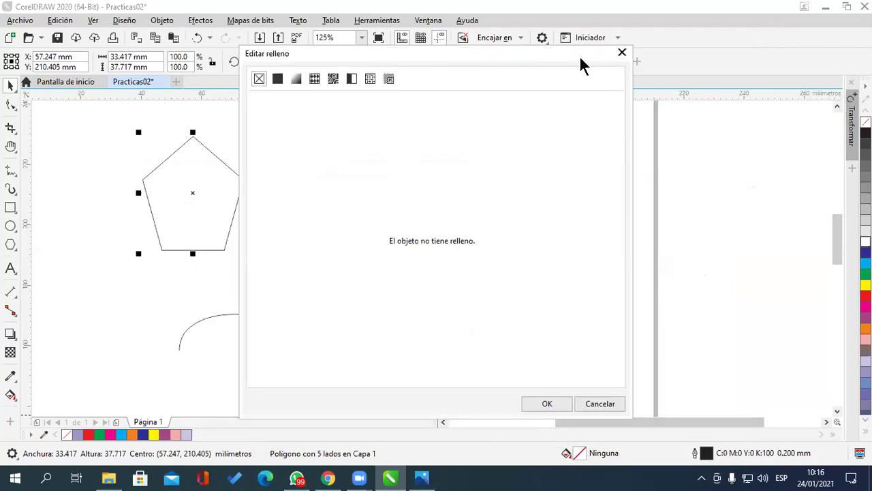
pyautogui.moveTo(550, 57); pyautogui.dragTo(715, 56)
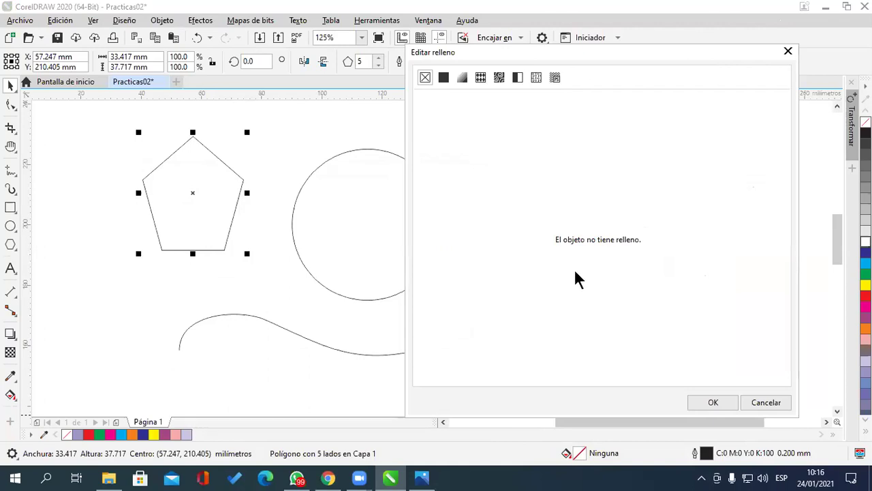
pyautogui.click(442, 79)
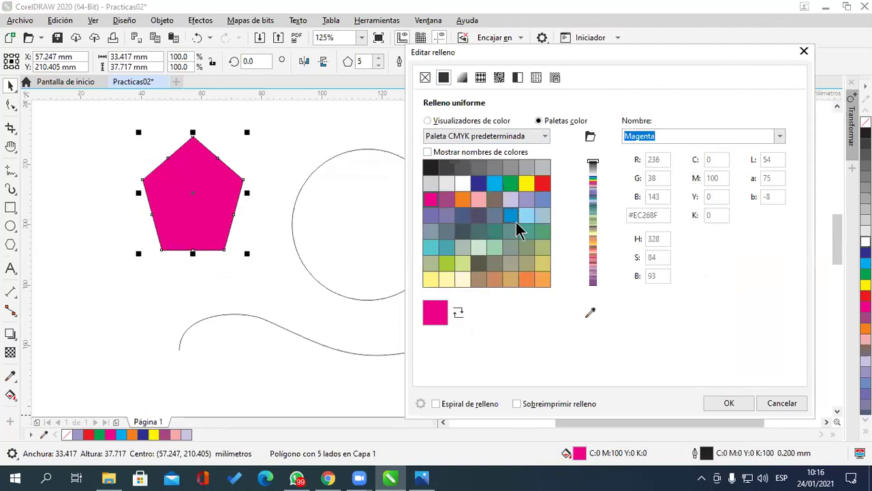
# Step: Try various swatches from the default CMYK palette on the pentagon, ending with the reddish brown Marrón rojizo
pyautogui.click(516, 222)
pyautogui.click(542, 199)
pyautogui.click(542, 183)
pyautogui.click(495, 184)
pyautogui.click(498, 229)
pyautogui.click(463, 248)
pyautogui.click(446, 263)
pyautogui.click(432, 277)
pyautogui.click(436, 267)
pyautogui.click(447, 263)
pyautogui.click(479, 247)
pyautogui.click(593, 217)
pyautogui.moveTo(593, 213)
pyautogui.mouseDown()
pyautogui.moveTo(592, 178)
pyautogui.moveTo(591, 248)
pyautogui.mouseUp()
pyautogui.click(540, 248)
pyautogui.click(499, 234)
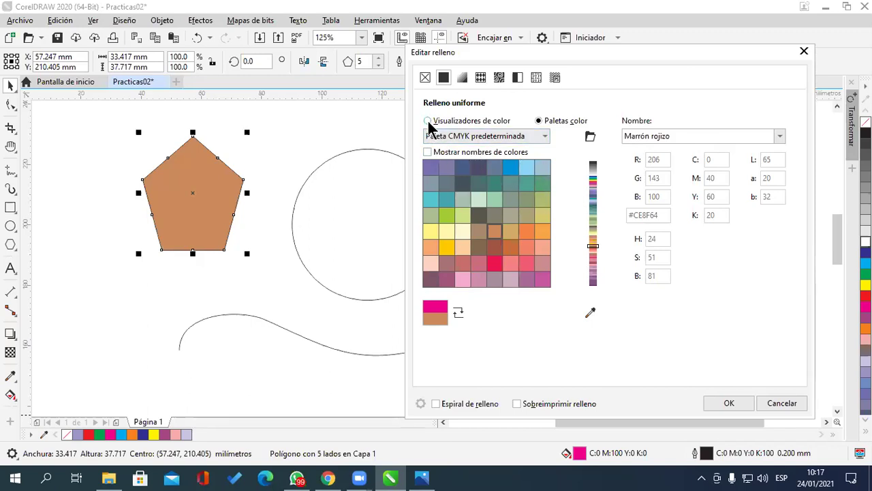
# Step: Switch the uniform fill to the colour viewers and try different hues on the pentagon, including green, ending with yellow-green #CCD67C
pyautogui.click(428, 121)
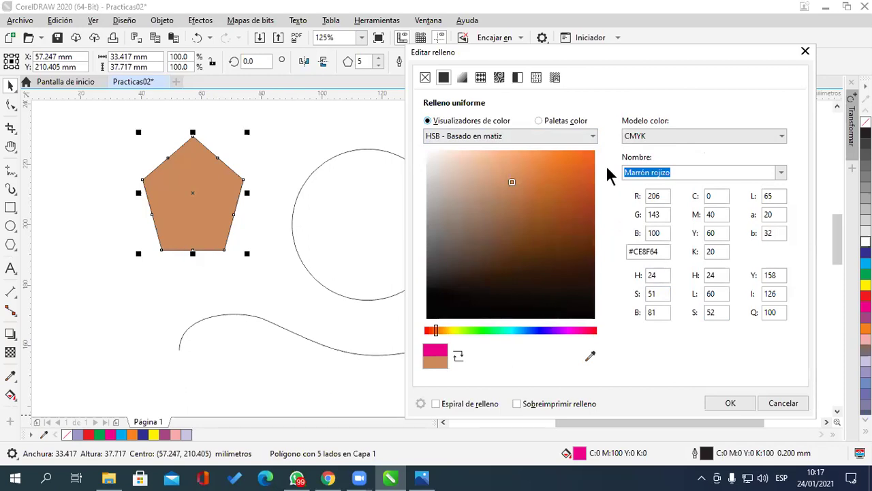
pyautogui.moveTo(460, 330); pyautogui.dragTo(485, 330)
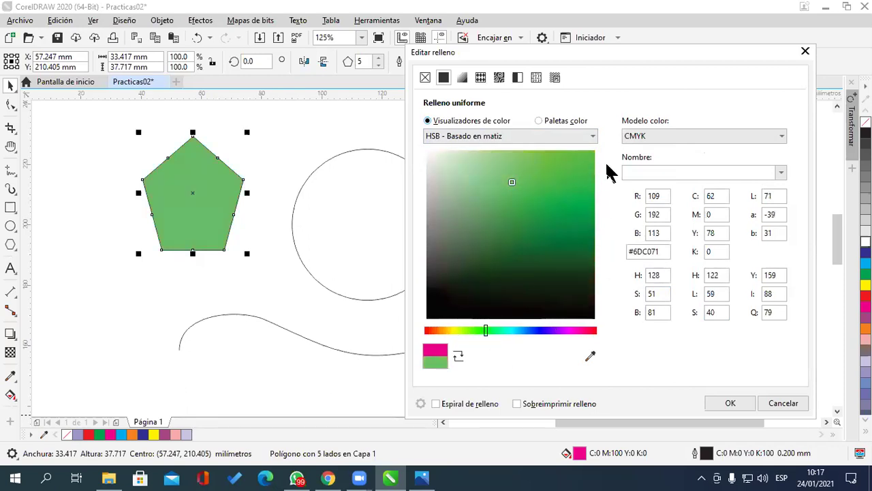
pyautogui.click(428, 331)
pyautogui.moveTo(441, 330)
pyautogui.mouseDown()
pyautogui.moveTo(578, 337)
pyautogui.moveTo(456, 330)
pyautogui.mouseUp()
pyautogui.moveTo(541, 210)
pyautogui.mouseDown()
pyautogui.moveTo(576, 209)
pyautogui.moveTo(535, 239)
pyautogui.moveTo(496, 176)
pyautogui.mouseUp()
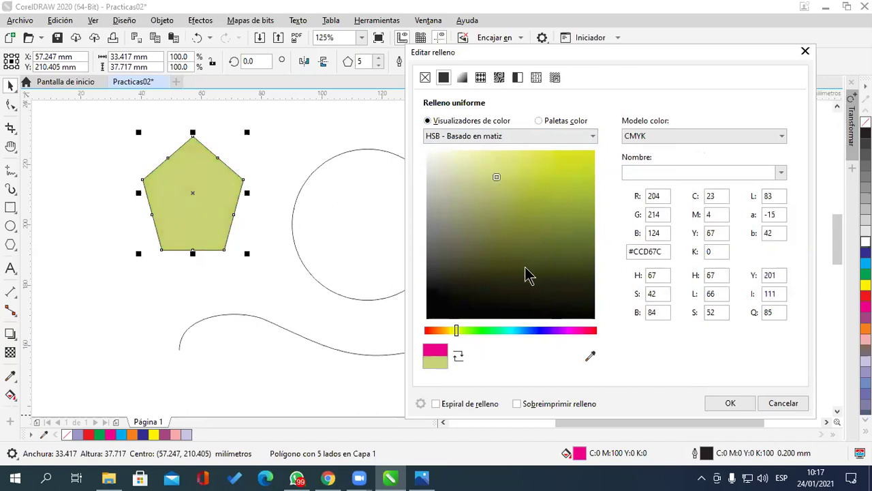
# Step: Change the pentagon's hue to blue and pick the dark navy shade #292F51
pyautogui.click(537, 330)
pyautogui.moveTo(506, 228)
pyautogui.mouseDown()
pyautogui.moveTo(561, 230)
pyautogui.moveTo(569, 272)
pyautogui.moveTo(541, 274)
pyautogui.moveTo(502, 249)
pyautogui.moveTo(538, 182)
pyautogui.mouseUp()
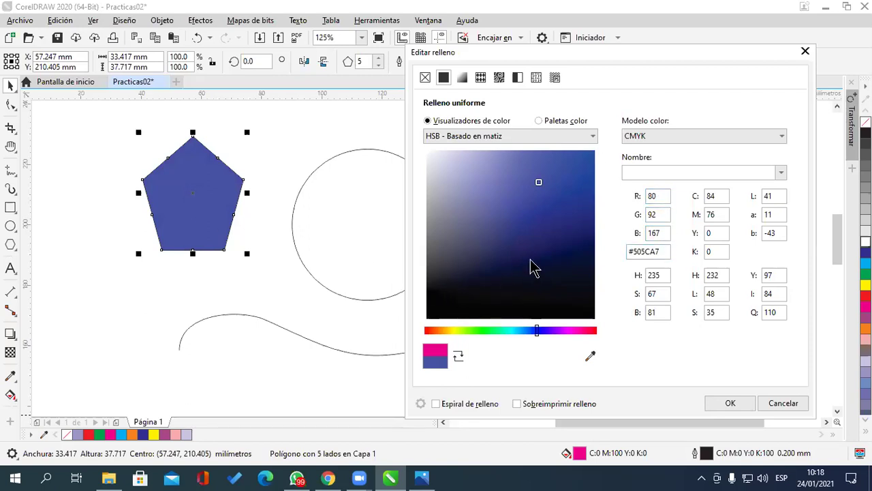
pyautogui.click(580, 249)
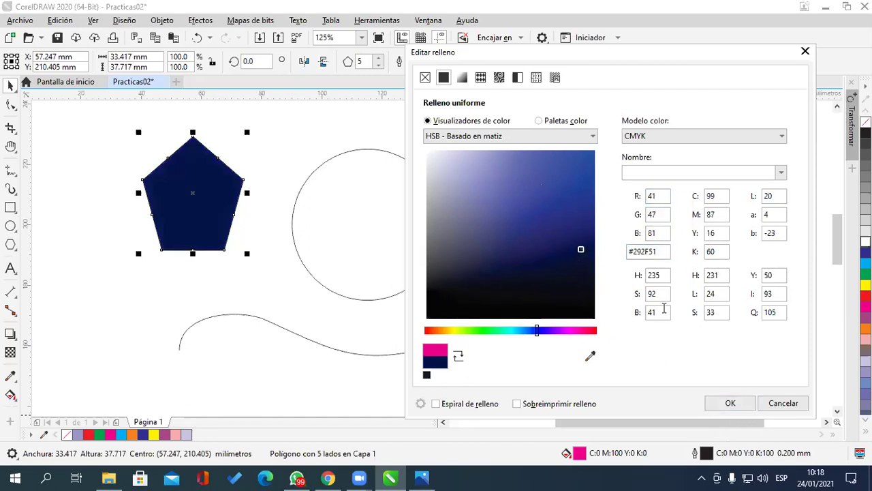
# Step: Examine the pentagon colour's hexadecimal code and its CMYK and RGB component values
pyautogui.moveTo(656, 252); pyautogui.dragTo(604, 315)
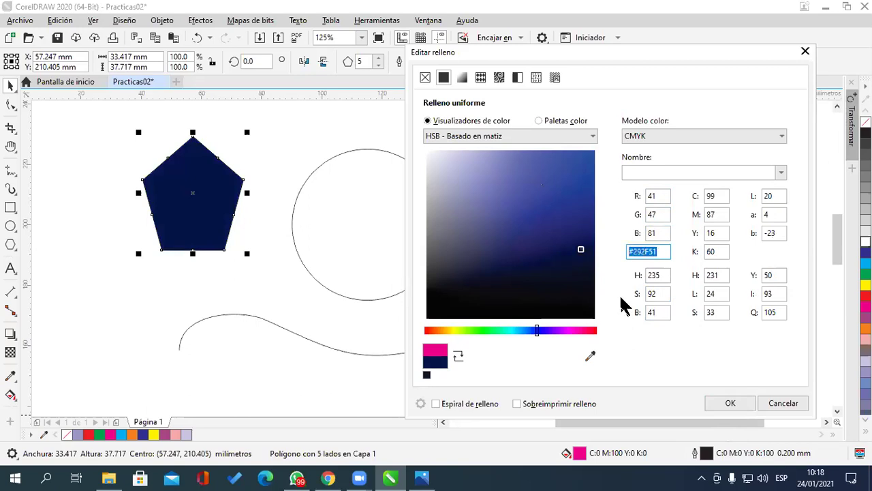
pyautogui.click(657, 252)
pyautogui.moveTo(657, 252); pyautogui.dragTo(623, 253)
pyautogui.click(668, 252)
pyautogui.moveTo(668, 252); pyautogui.dragTo(618, 248)
pyautogui.click(711, 197)
pyautogui.press('Tab')
pyautogui.press('Tab')
pyautogui.press('Tab')
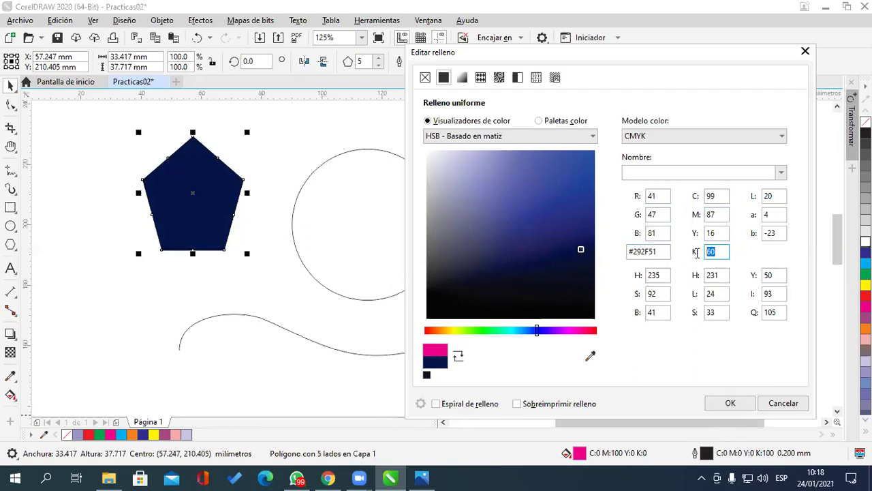
pyautogui.doubleClick(653, 196)
pyautogui.press('Tab')
pyautogui.press('Tab')
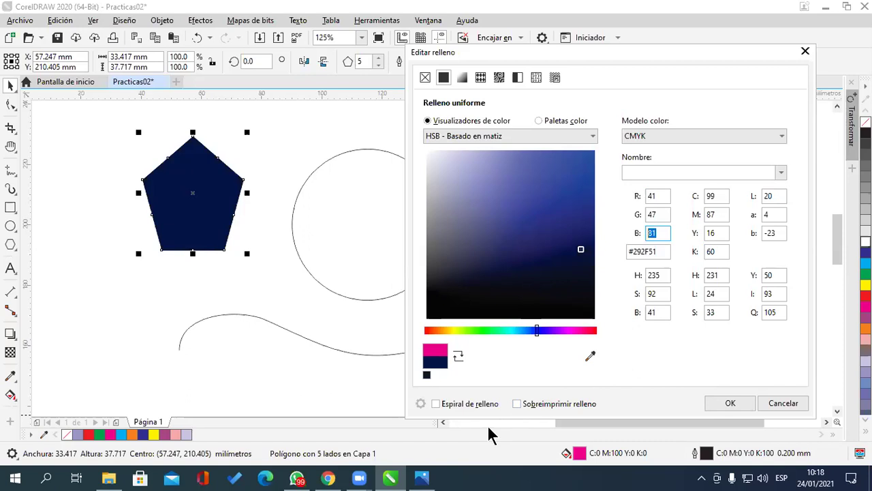
# Step: Switch to Chrome and search Google in a new tab for "codigo de colores piel"
pyautogui.click(333, 479)
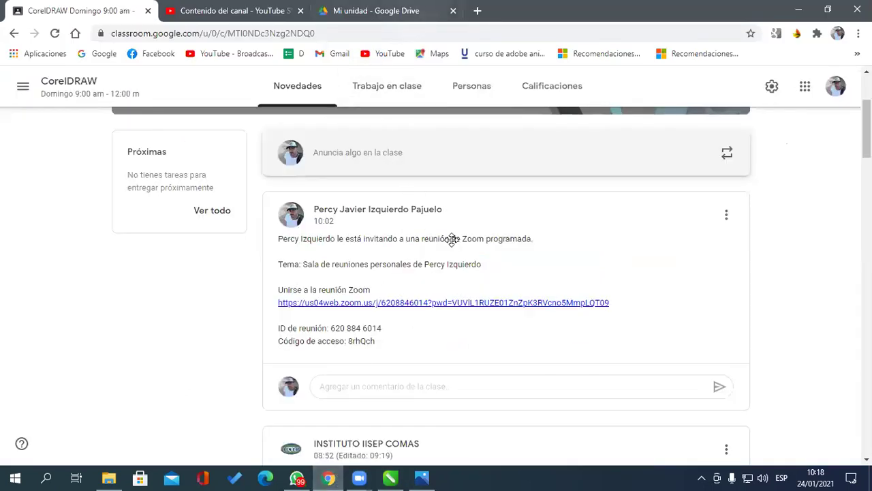
pyautogui.click(478, 11)
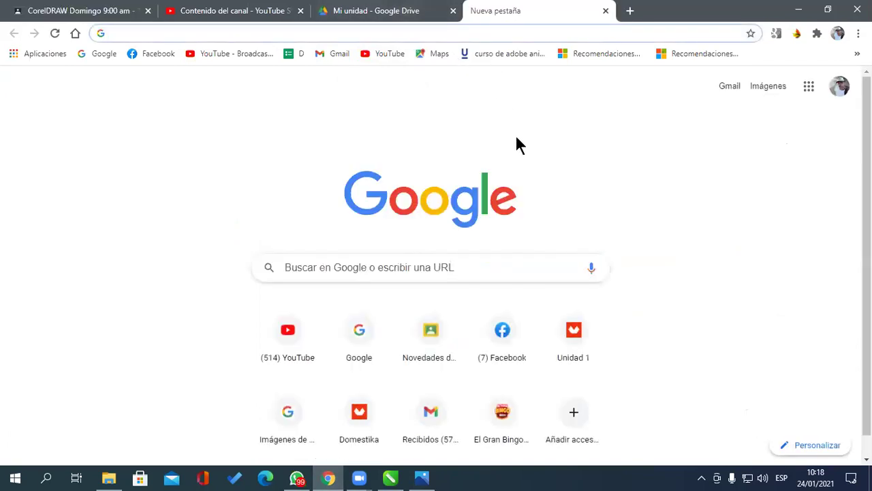
pyautogui.click(473, 268)
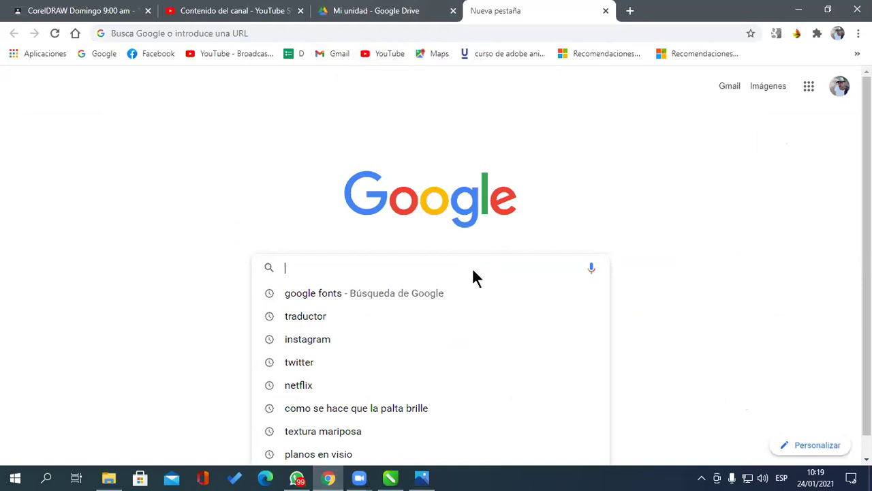
pyautogui.write('codigo ')
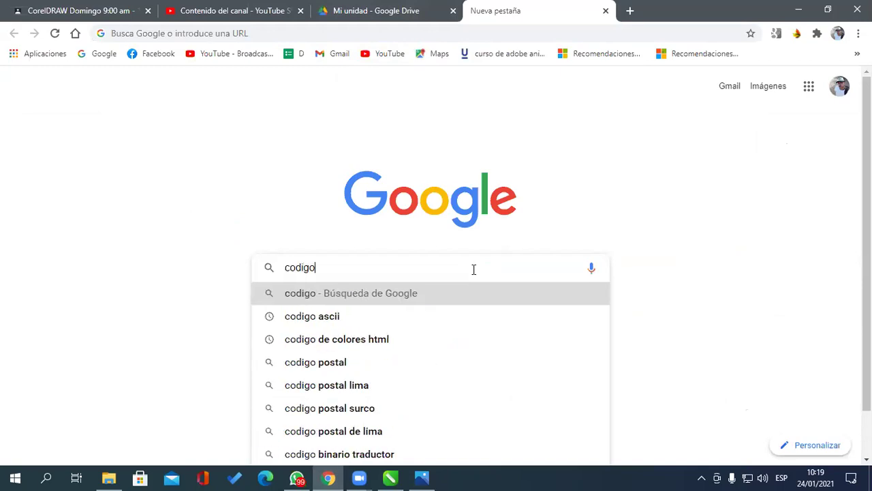
pyautogui.write('de col')
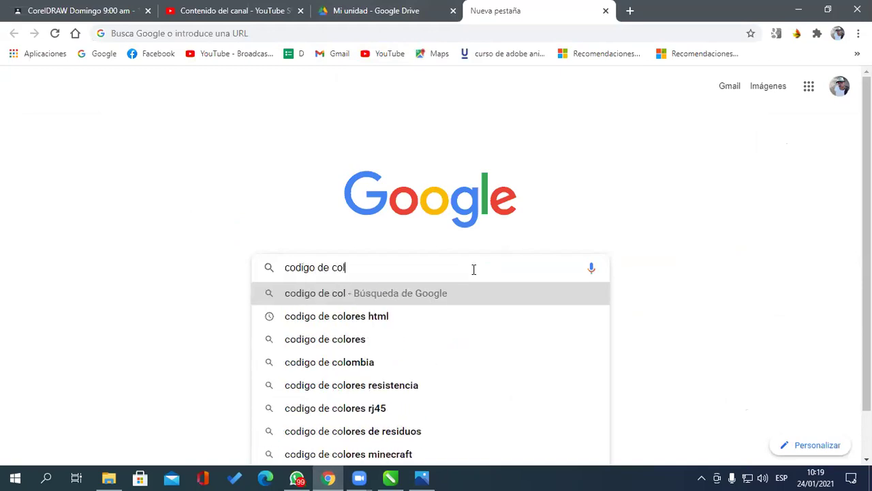
pyautogui.write('ores piel')
pyautogui.press('Return')
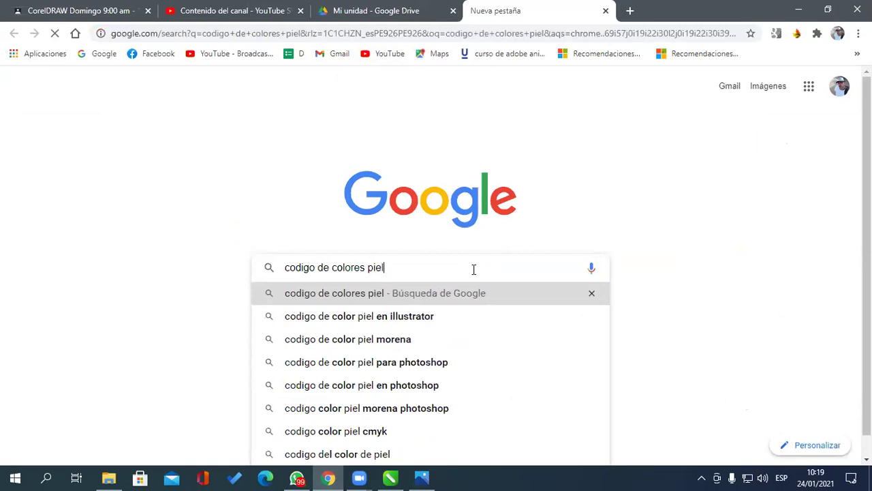
# Step: Open the image results and examine the skin-tone colour codes in the Xataka Foto and Crehana pictures and the related images
pyautogui.scroll(-1, 475, 275)
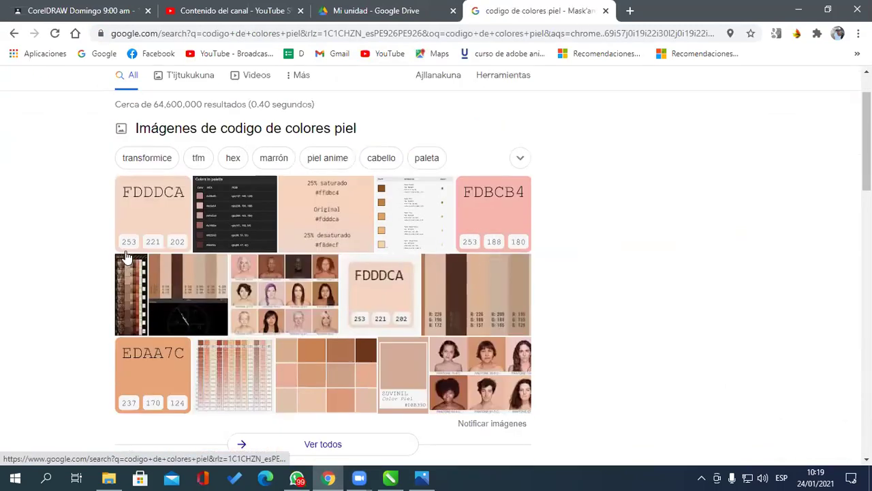
pyautogui.scroll(-1, 130, 256)
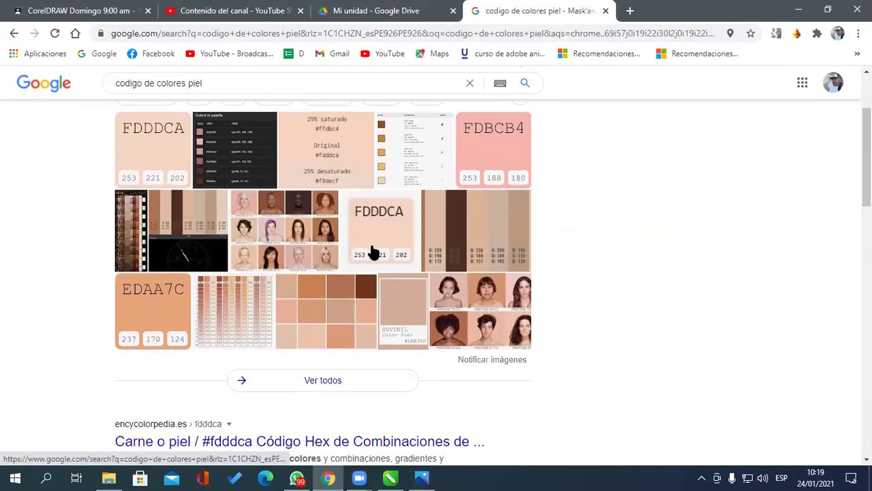
pyautogui.click(456, 247)
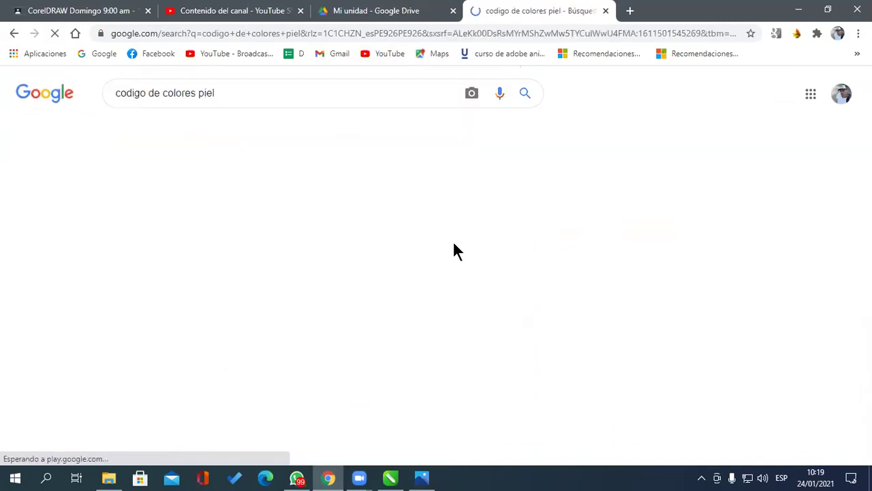
pyautogui.click(154, 385)
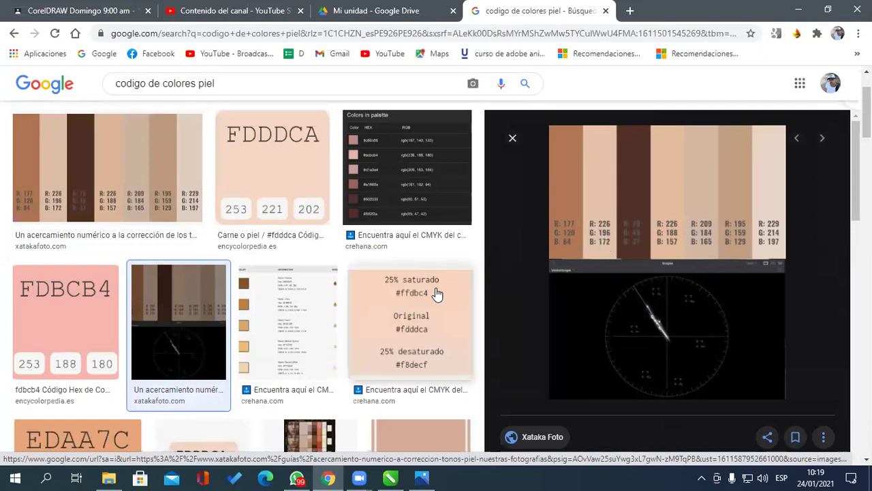
pyautogui.click(427, 326)
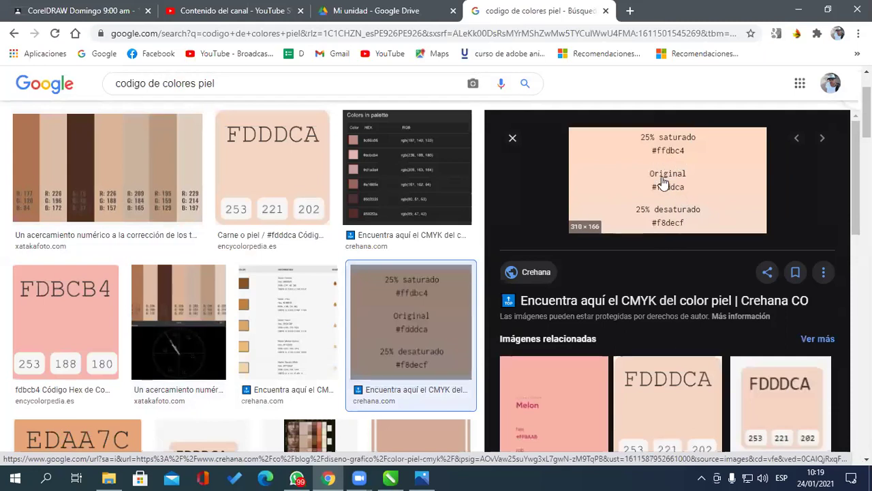
pyautogui.scroll(-2, 665, 184)
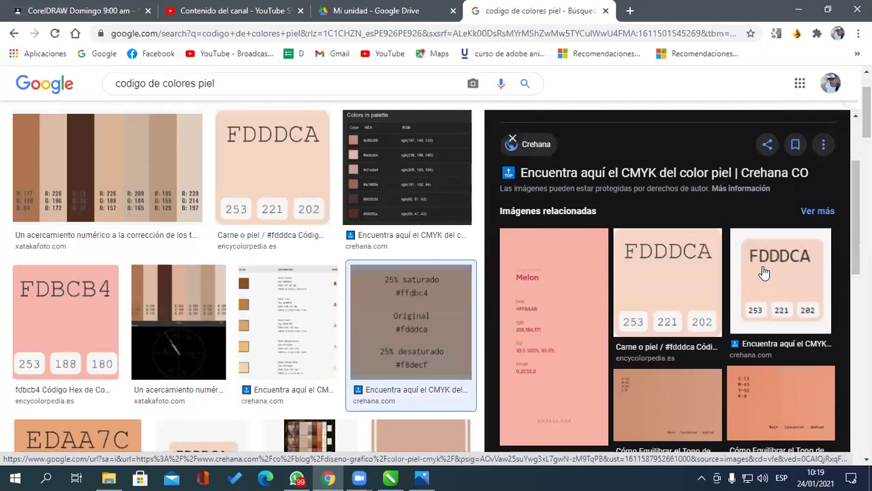
# Step: Switch back to CorelDRAW and set the pentagon's hexadecimal colour code to #fdddca, checking the code in Chrome's image results
pyautogui.click(394, 478)
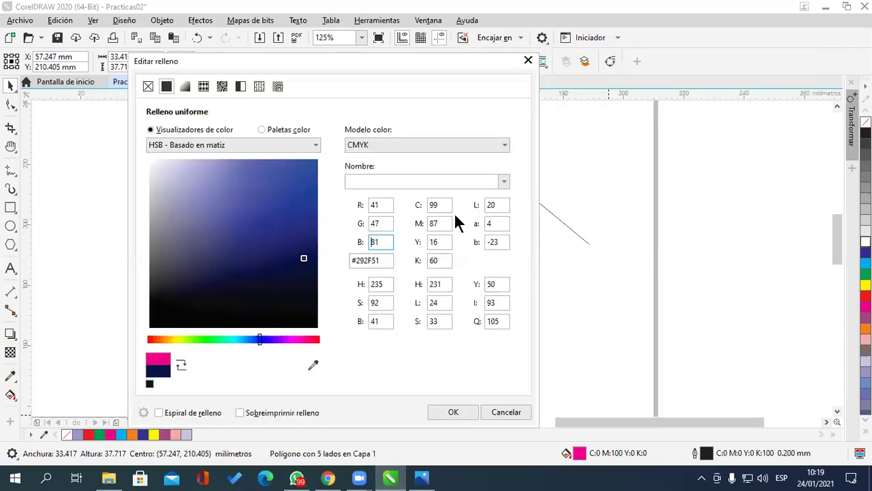
pyautogui.moveTo(384, 260); pyautogui.dragTo(352, 261)
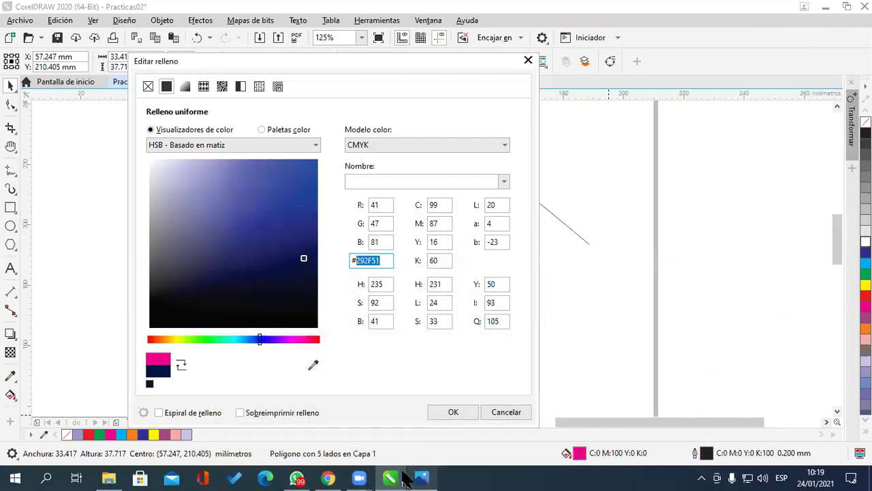
pyautogui.click(329, 479)
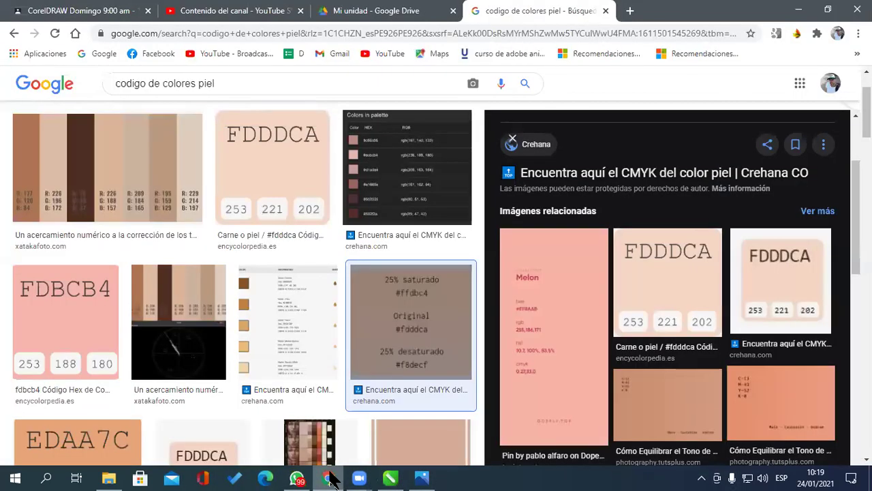
pyautogui.click(330, 479)
pyautogui.write('fdddc')
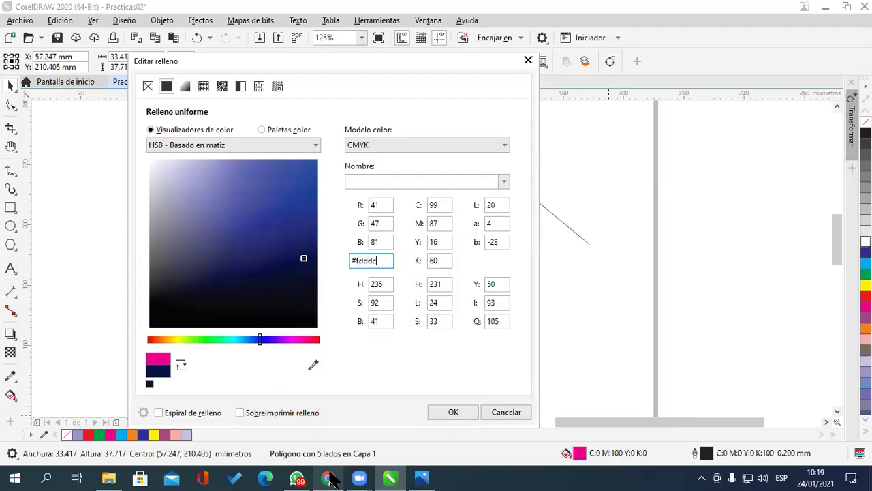
pyautogui.write('a')
pyautogui.press('Return')
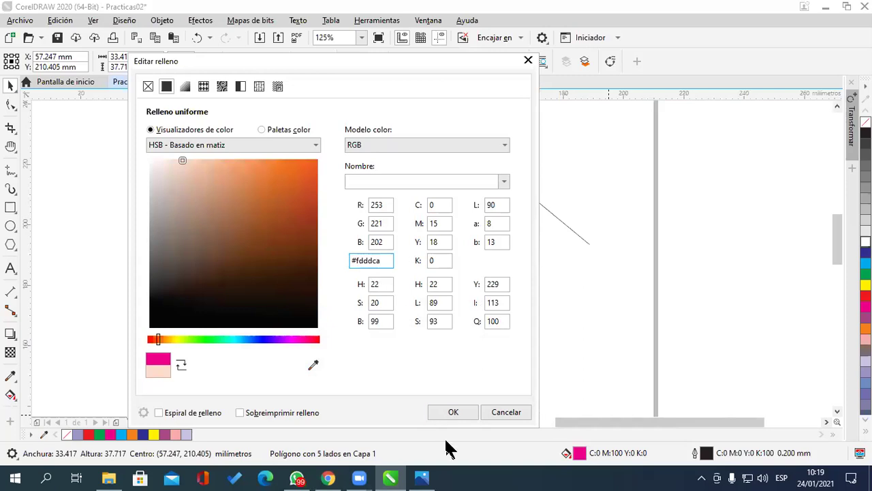
# Step: Recheck the FDDDCA skin-tone pictures in Chrome and apply the edited uniform fill to the pentagon in CorelDRAW
pyautogui.click(422, 477)
pyautogui.click(422, 477)
pyautogui.click(328, 478)
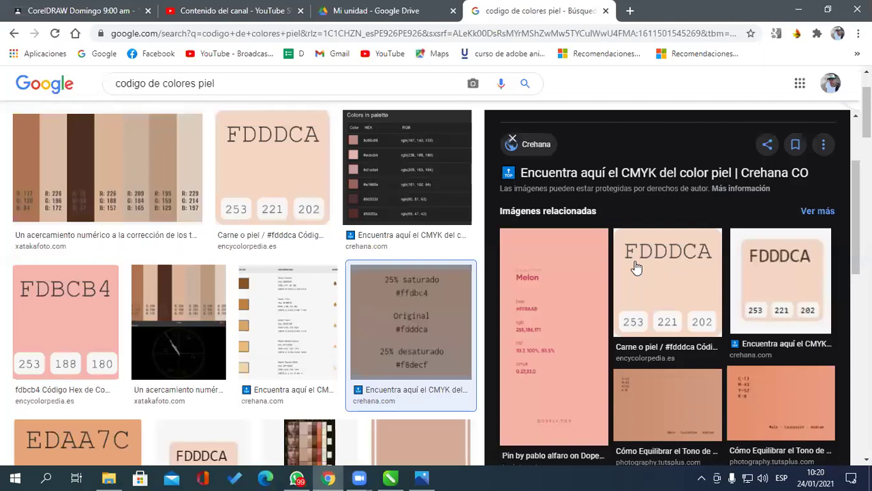
pyautogui.click(796, 10)
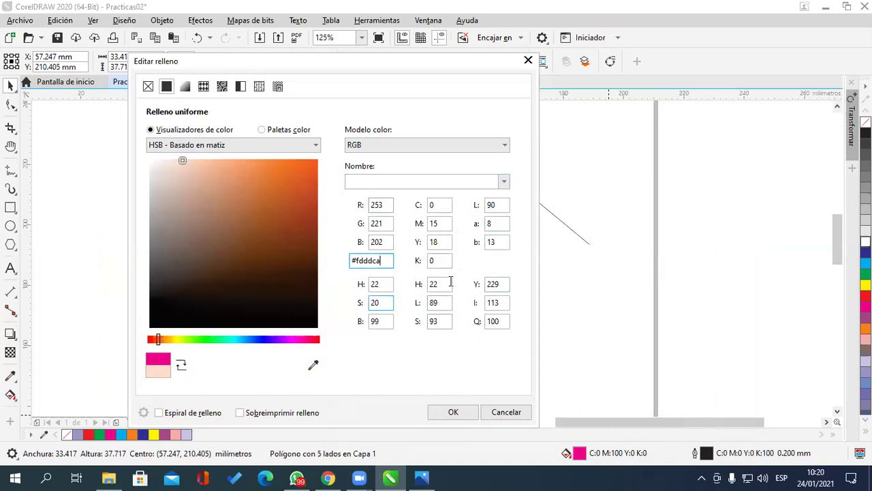
pyautogui.click(452, 411)
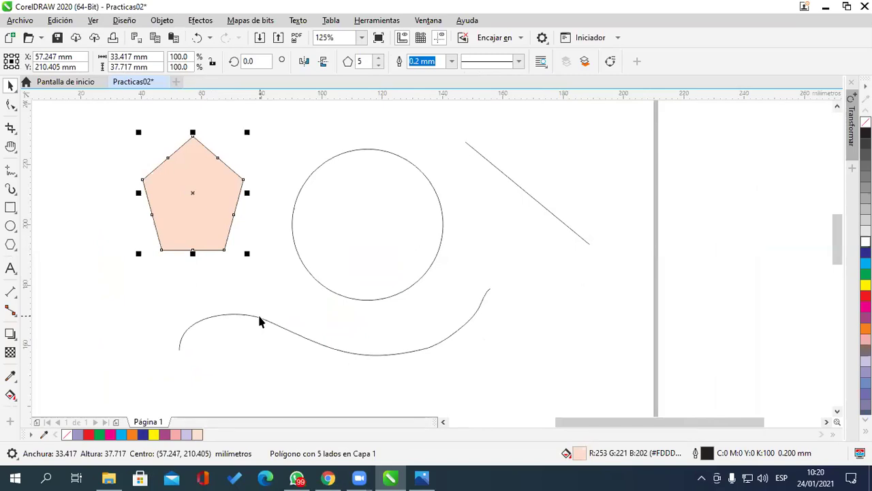
# Step: Edit the circle's fill as a uniform fill and pick Naranja from the default CMYK palette
pyautogui.click(382, 216)
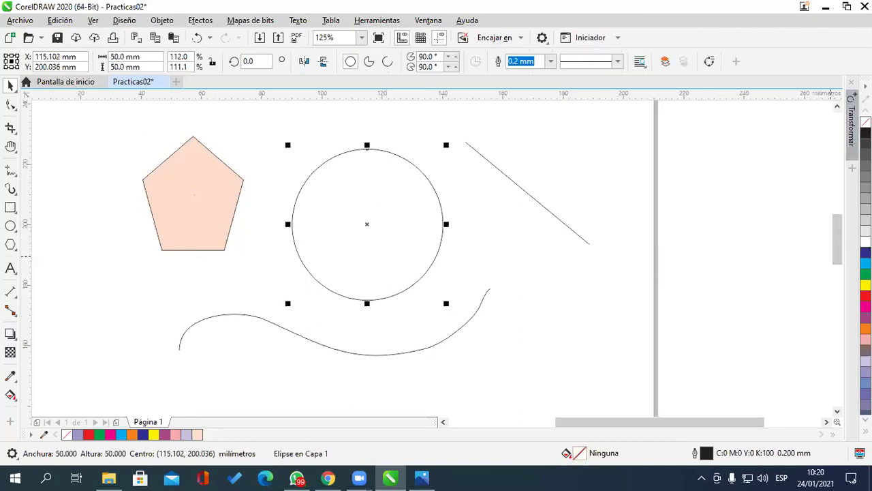
pyautogui.doubleClick(584, 444)
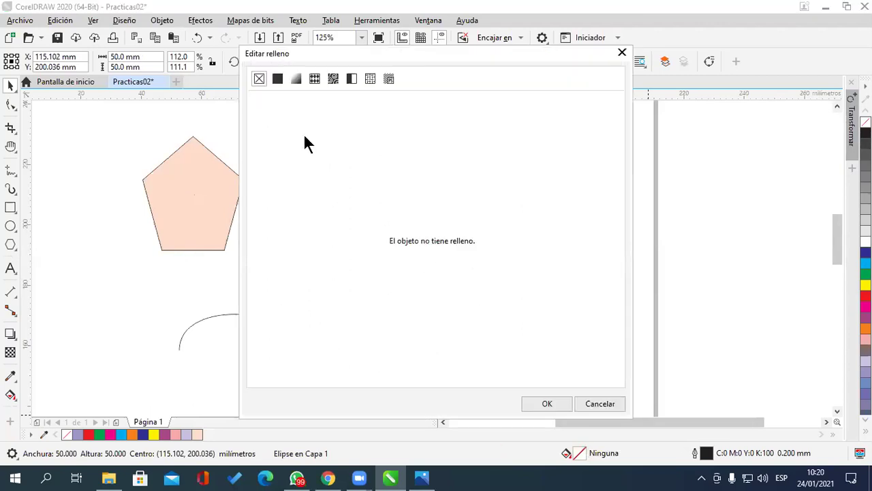
pyautogui.click(277, 80)
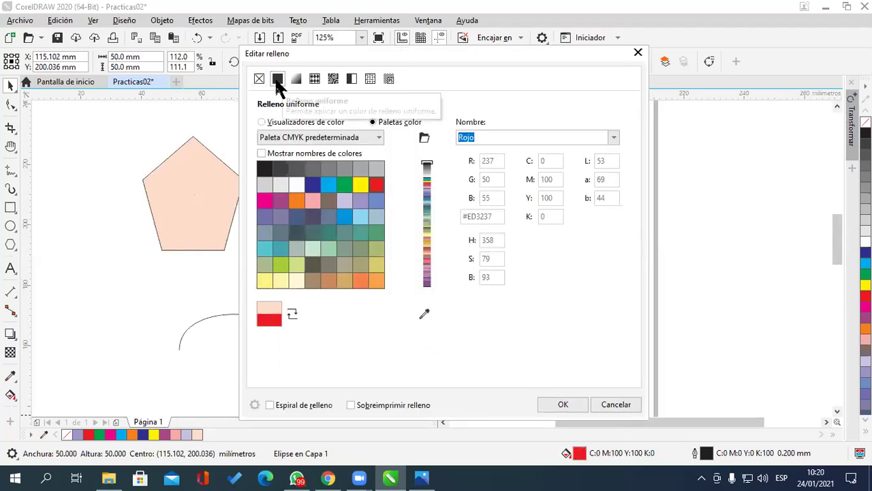
pyautogui.click(312, 201)
pyautogui.click(297, 201)
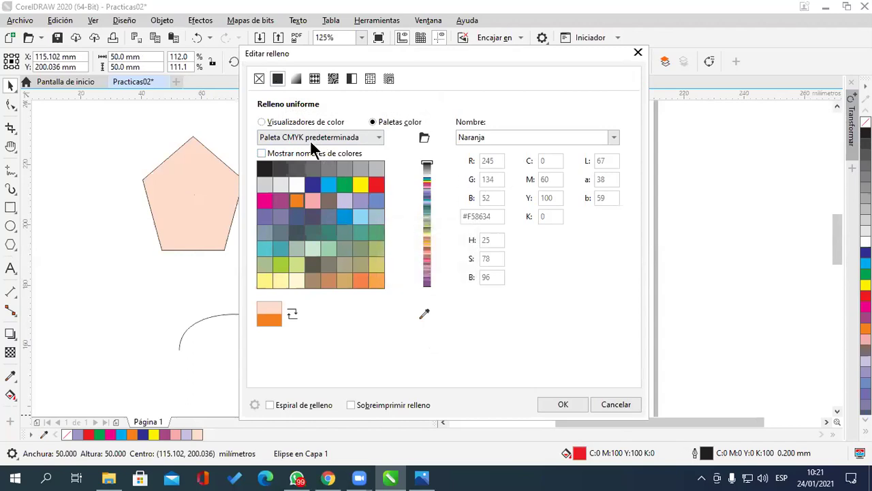
# Step: Show the orange in the hue-based HSB colour viewer and examine its hexadecimal code
pyautogui.click(263, 122)
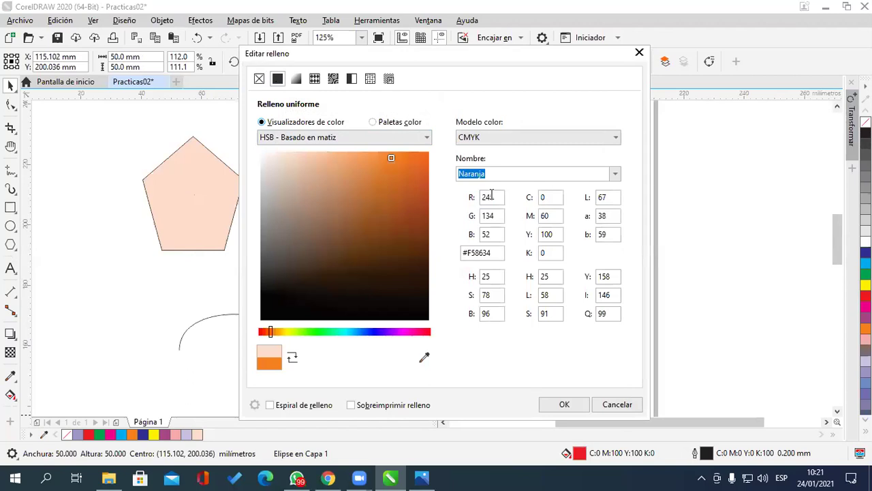
pyautogui.click(482, 251)
pyautogui.moveTo(497, 252); pyautogui.dragTo(468, 252)
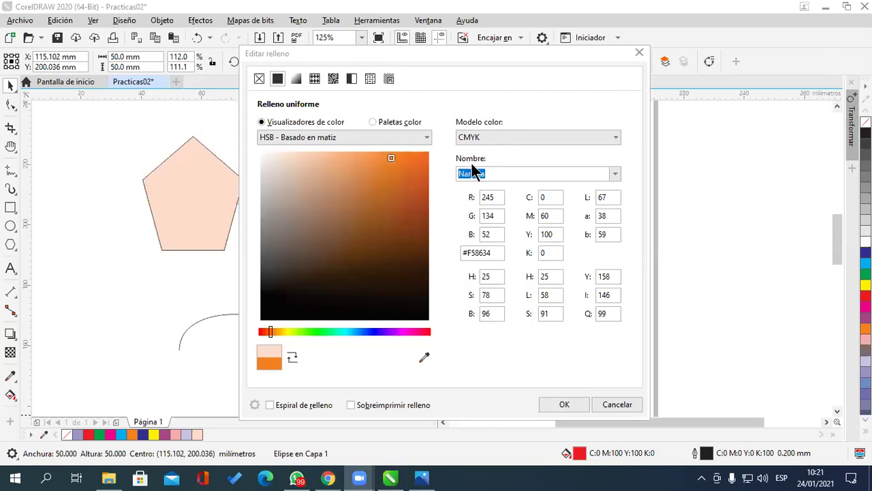
# Step: Try a gradient fill and the Amanecer vector pattern on the circle
pyautogui.click(298, 84)
pyautogui.click(296, 79)
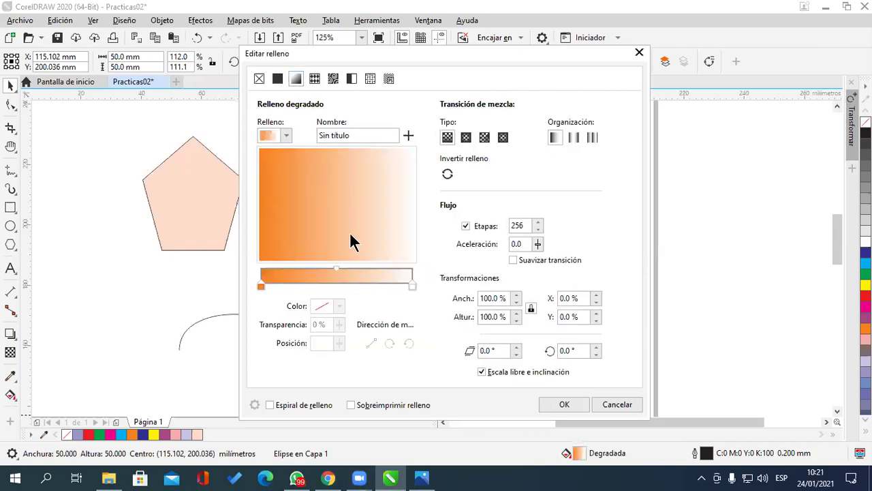
pyautogui.click(314, 79)
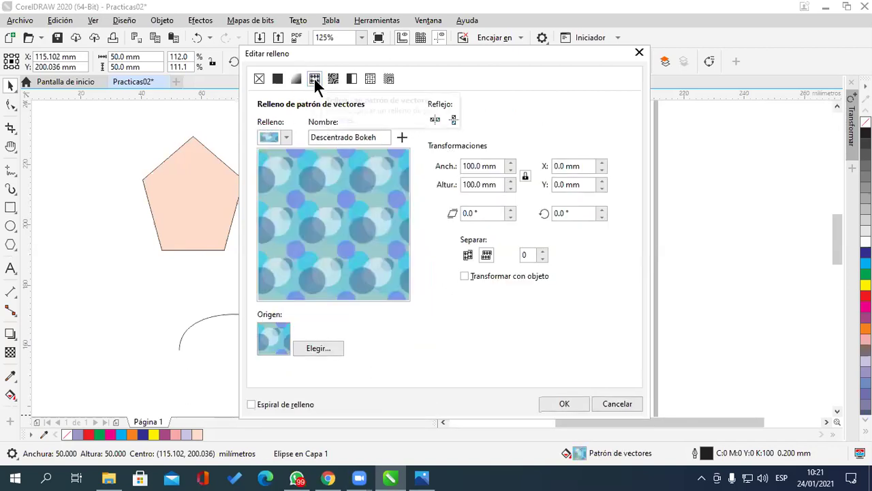
pyautogui.click(283, 140)
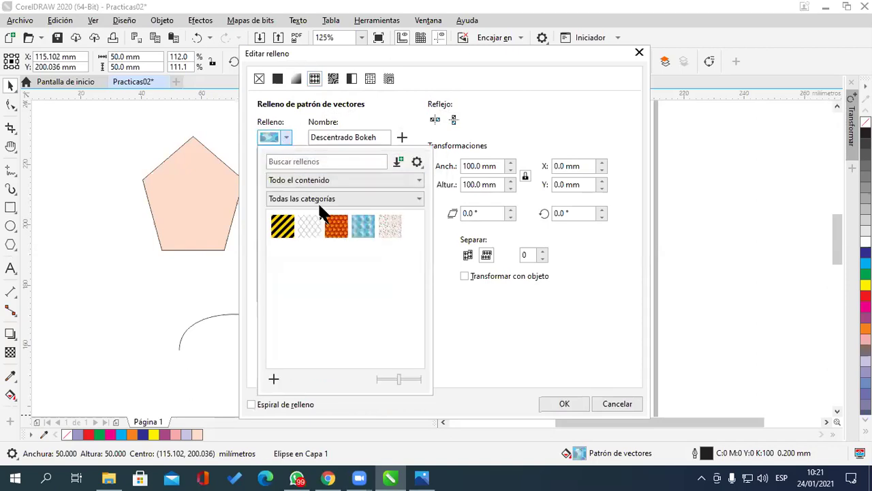
pyautogui.click(333, 230)
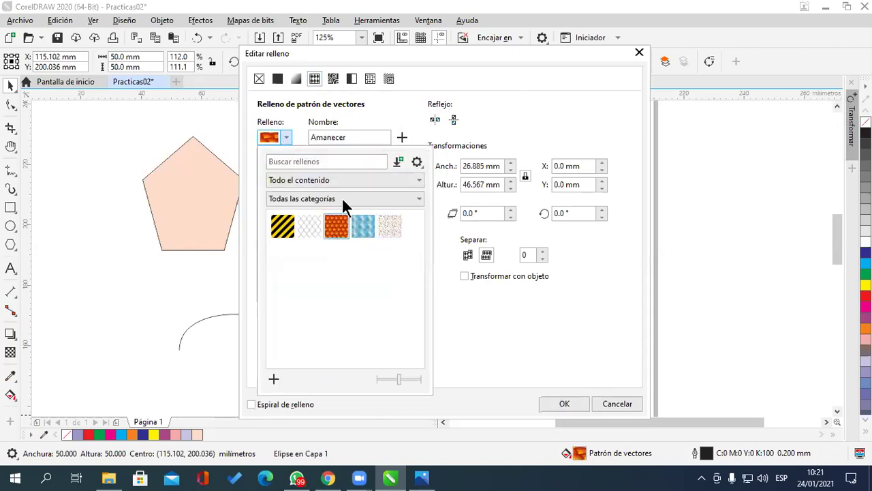
# Step: Try a bitmap pattern fill on the circle using the Acero pulido pattern
pyautogui.click(334, 76)
pyautogui.click(351, 79)
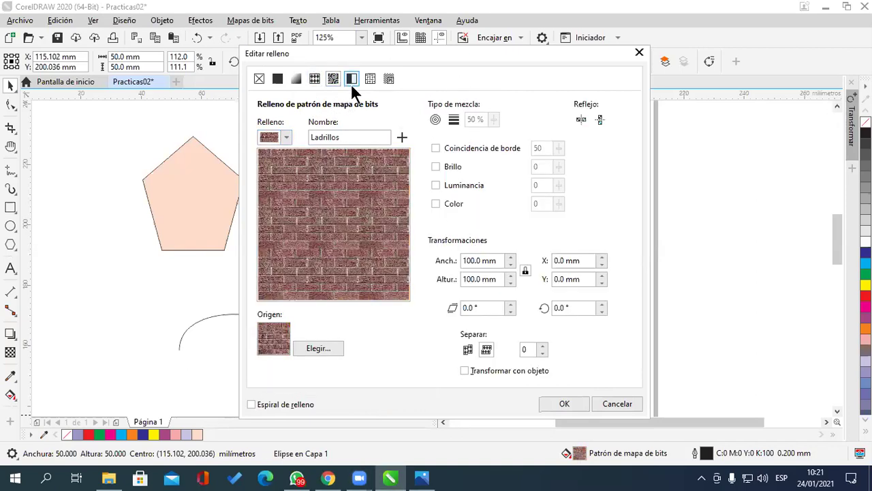
pyautogui.click(287, 137)
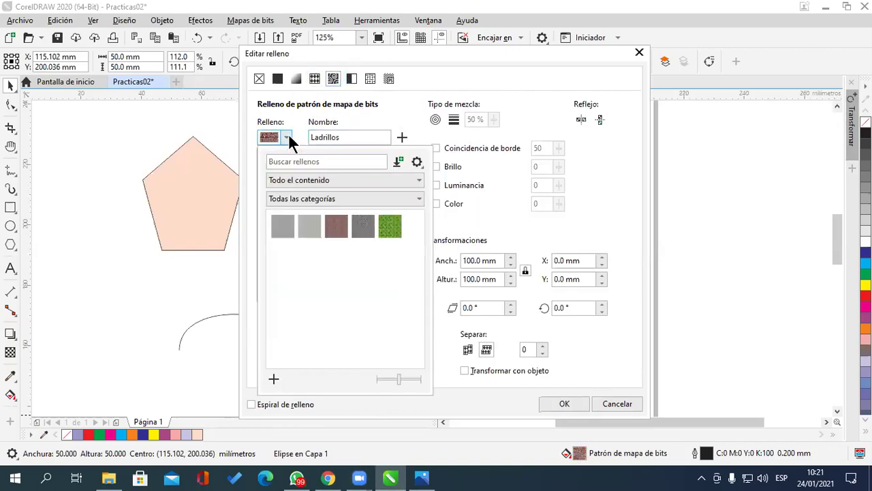
pyautogui.click(314, 225)
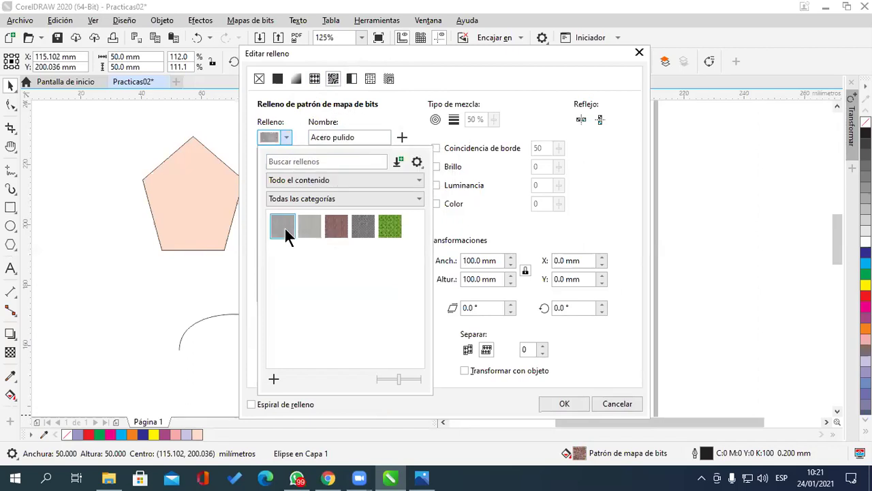
pyautogui.click(604, 217)
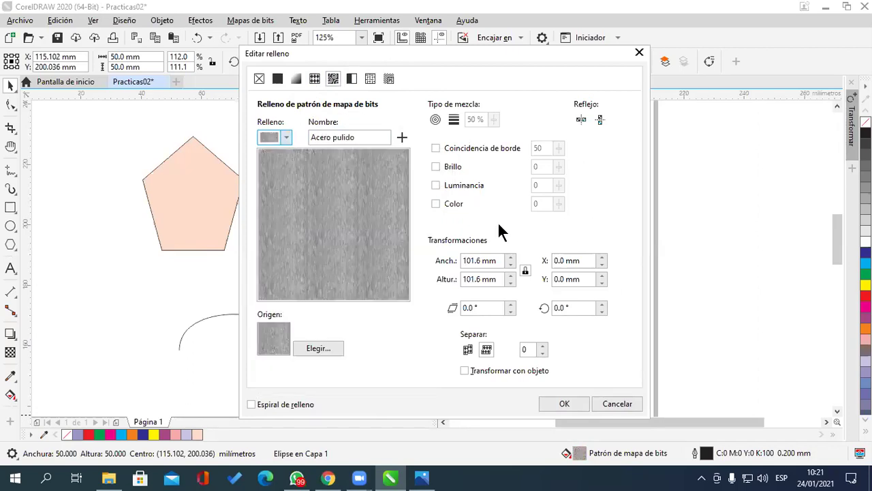
# Step: Try a two-colour pattern fill on the circle with the brick design
pyautogui.click(351, 79)
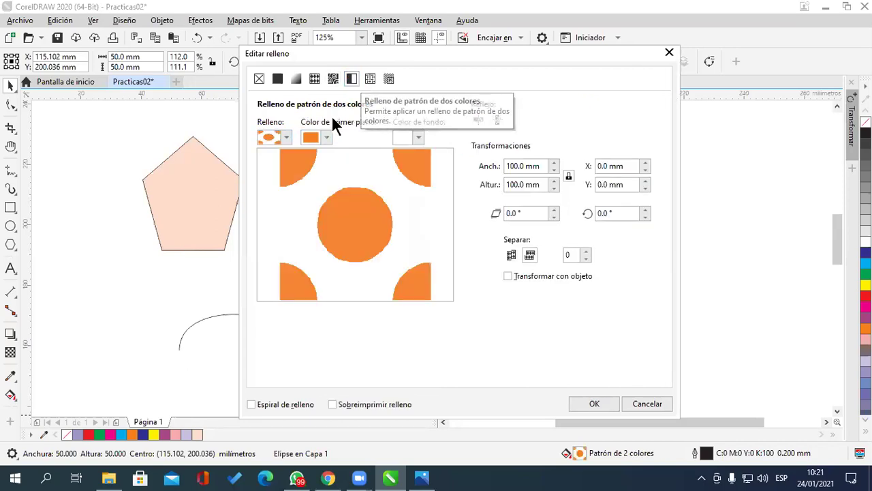
pyautogui.click(286, 137)
pyautogui.click(376, 162)
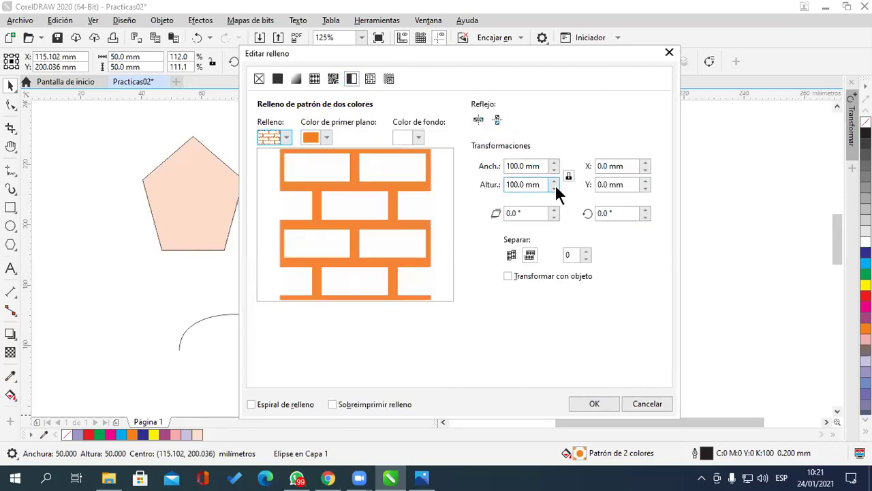
# Step: Try a texture fill on the circle and browse the texture samples in the Muestras library
pyautogui.click(370, 78)
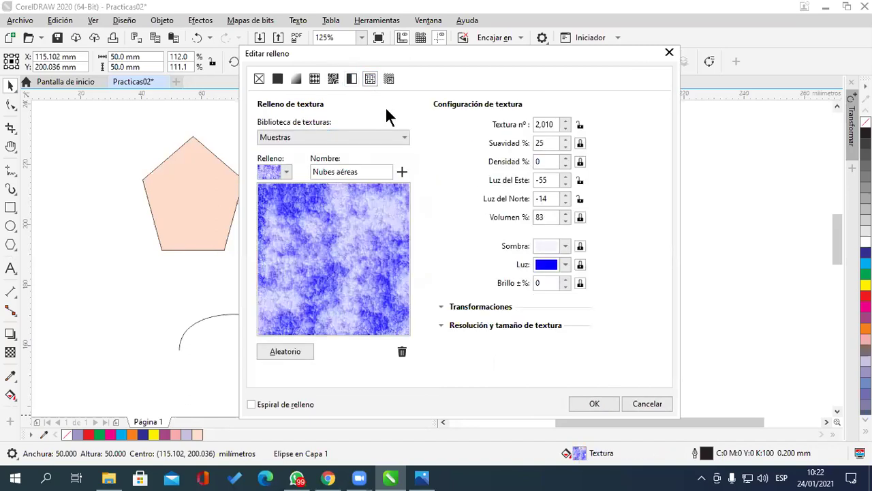
pyautogui.click(397, 138)
pyautogui.click(396, 139)
pyautogui.click(289, 172)
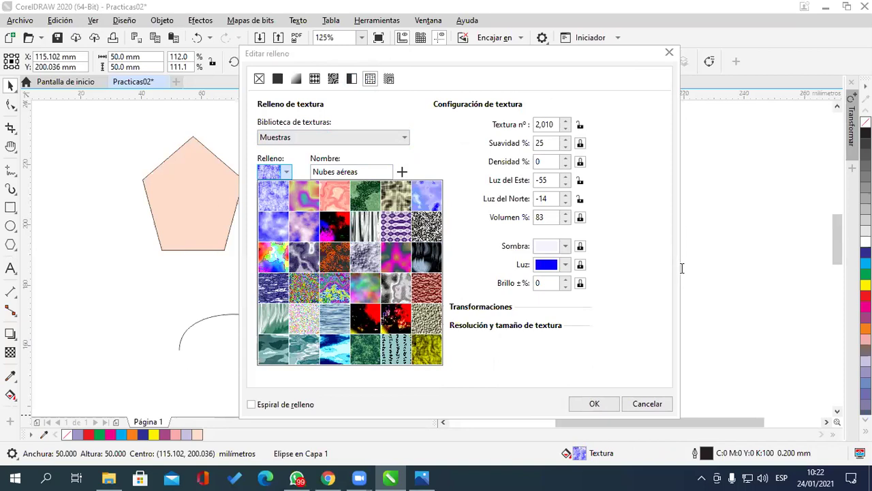
pyautogui.click(808, 175)
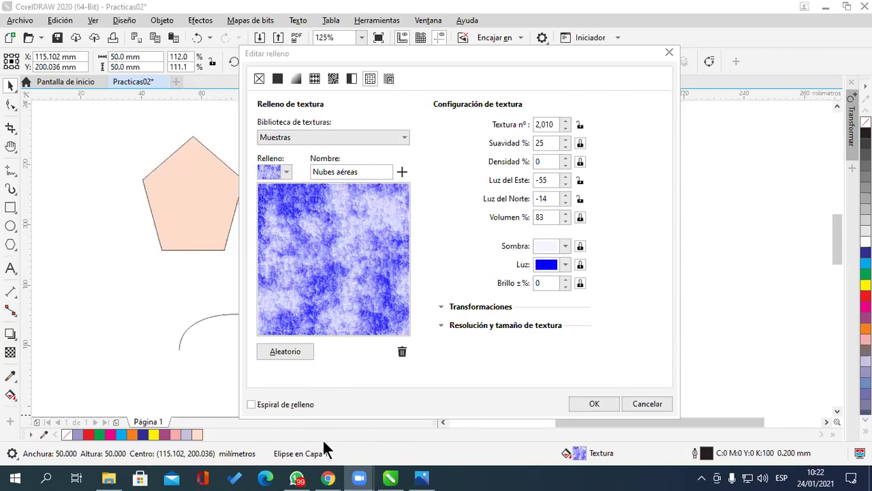
# Step: Return the circle to a uniform fill and compare the colour palette mode with the colour viewer mode
pyautogui.click(278, 78)
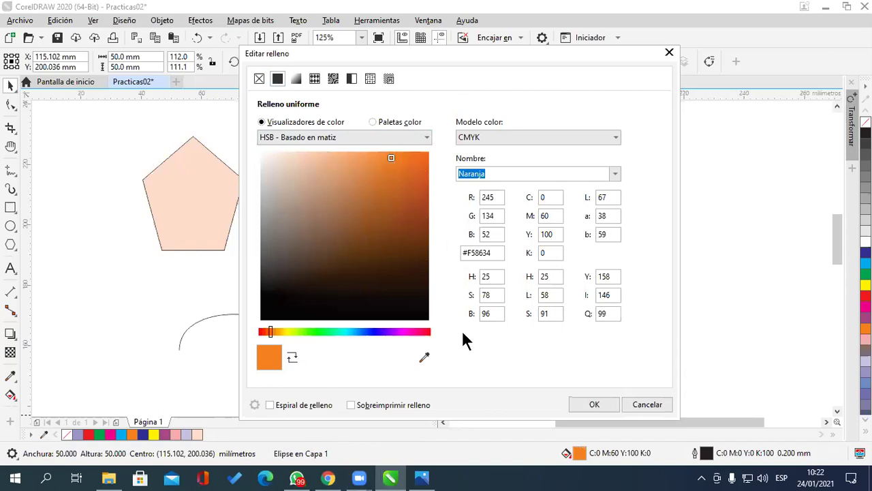
pyautogui.click(373, 122)
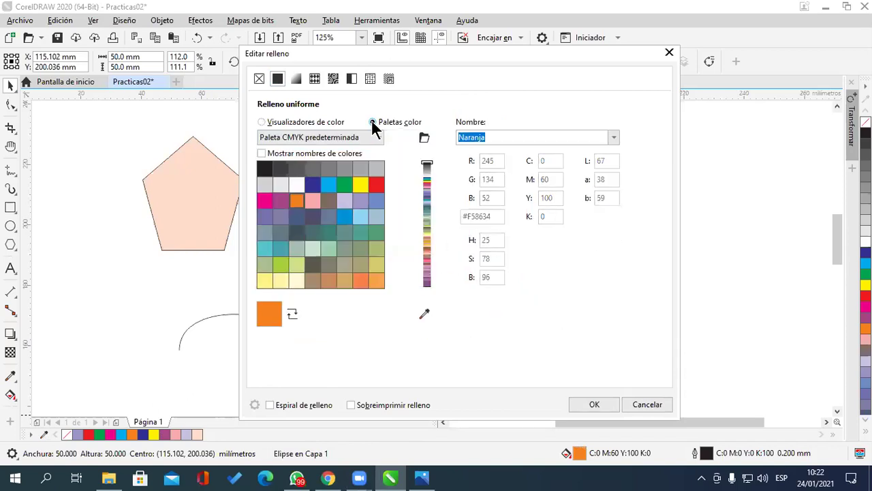
pyautogui.click(289, 119)
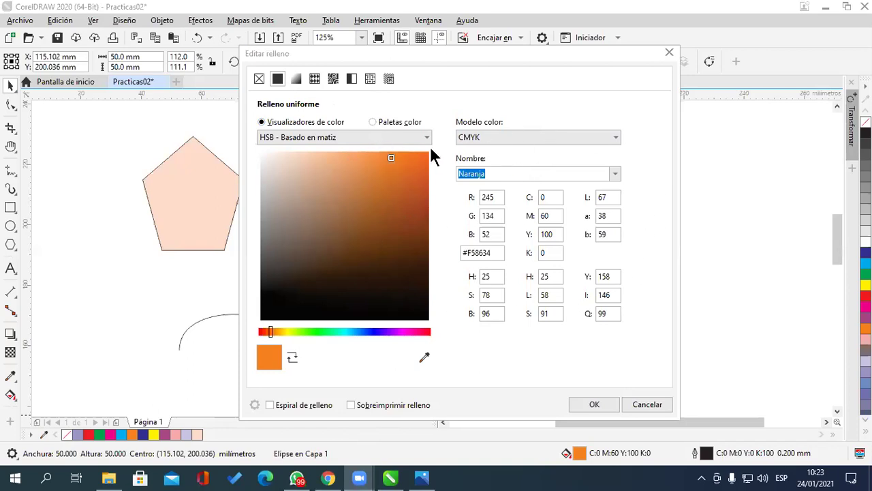
# Step: Try the no-fill option on the circle and return to the uniform fill
pyautogui.click(277, 81)
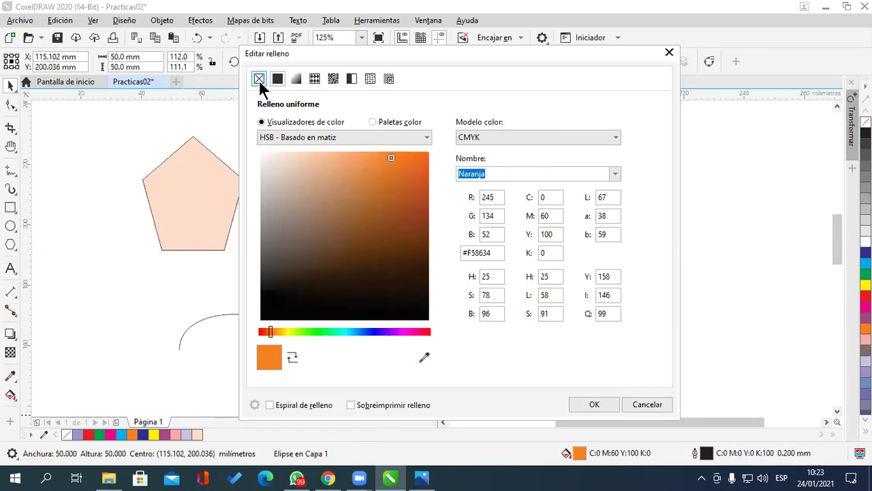
pyautogui.click(258, 81)
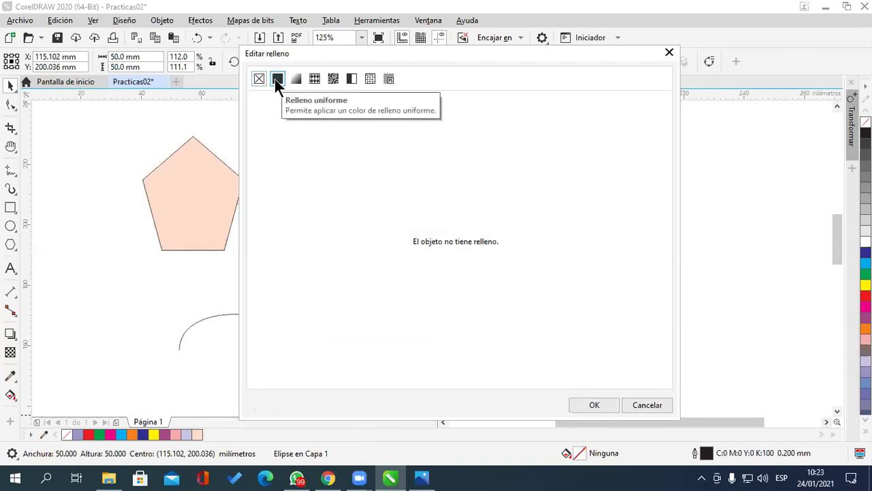
pyautogui.click(277, 79)
# Step: Change the circle's hue to purple, pick the dark shade #5C346E and apply the fill
pyautogui.moveTo(331, 195)
pyautogui.mouseDown()
pyautogui.moveTo(395, 238)
pyautogui.moveTo(397, 282)
pyautogui.mouseUp()
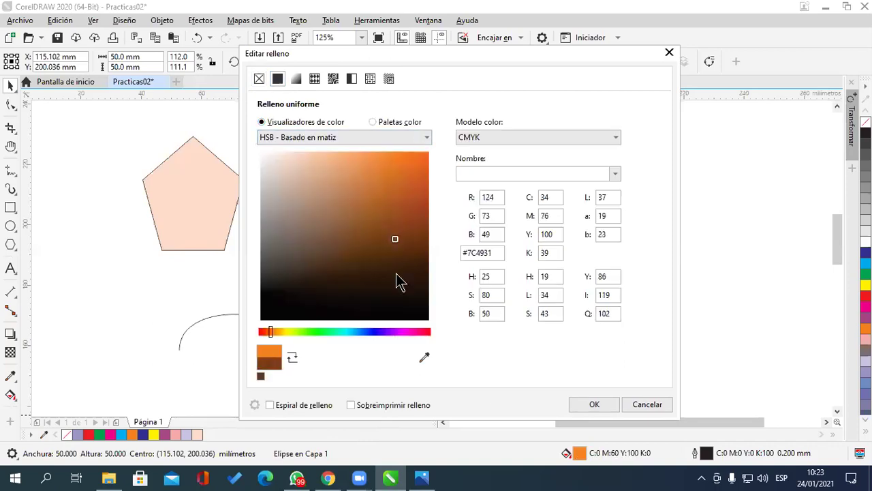
pyautogui.moveTo(380, 331); pyautogui.dragTo(403, 326)
pyautogui.moveTo(406, 281)
pyautogui.mouseDown()
pyautogui.moveTo(401, 217)
pyautogui.moveTo(413, 248)
pyautogui.moveTo(341, 280)
pyautogui.moveTo(368, 269)
pyautogui.moveTo(387, 243)
pyautogui.moveTo(422, 248)
pyautogui.mouseUp()
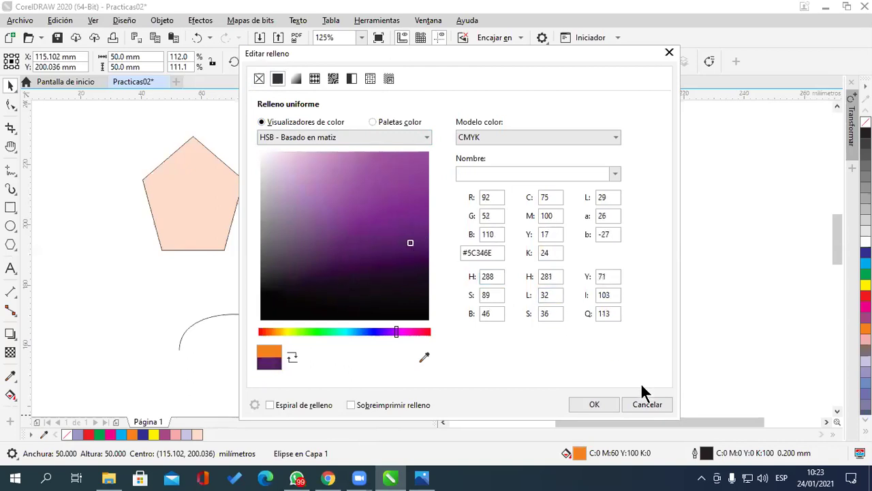
pyautogui.click(595, 404)
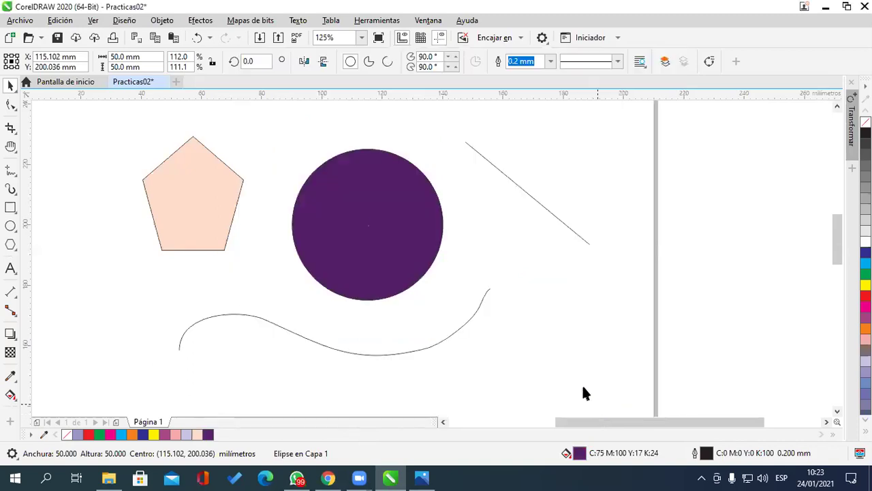
# Step: Change the circle's uniform fill to the dark red #8C2F30 by shifting the hue to red and picking a deep shade
pyautogui.click(423, 264)
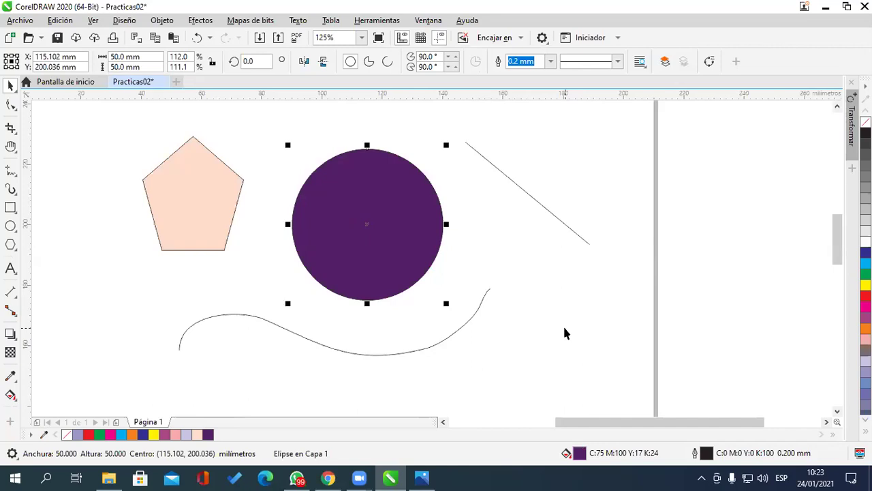
pyautogui.press('F11')
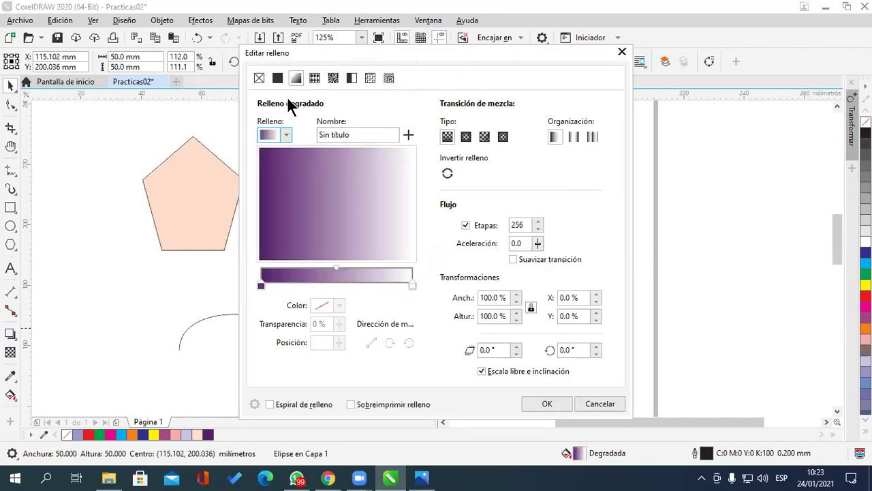
pyautogui.click(277, 78)
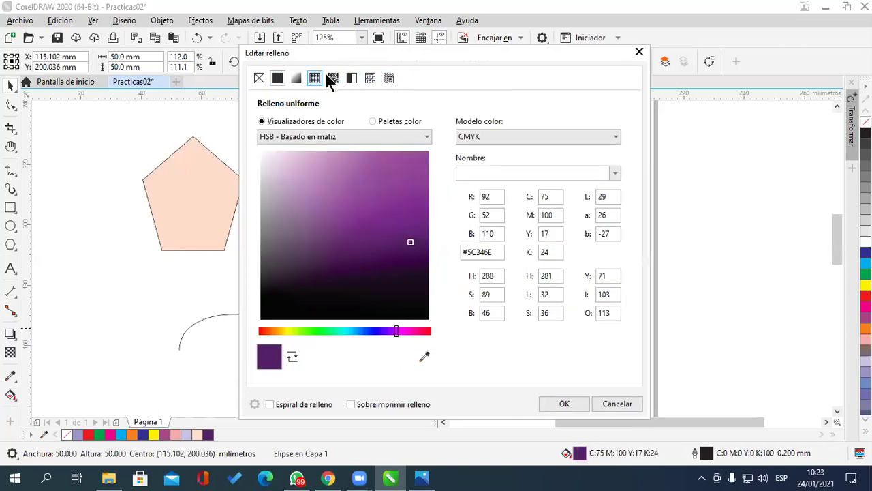
pyautogui.click(411, 214)
pyautogui.click(418, 283)
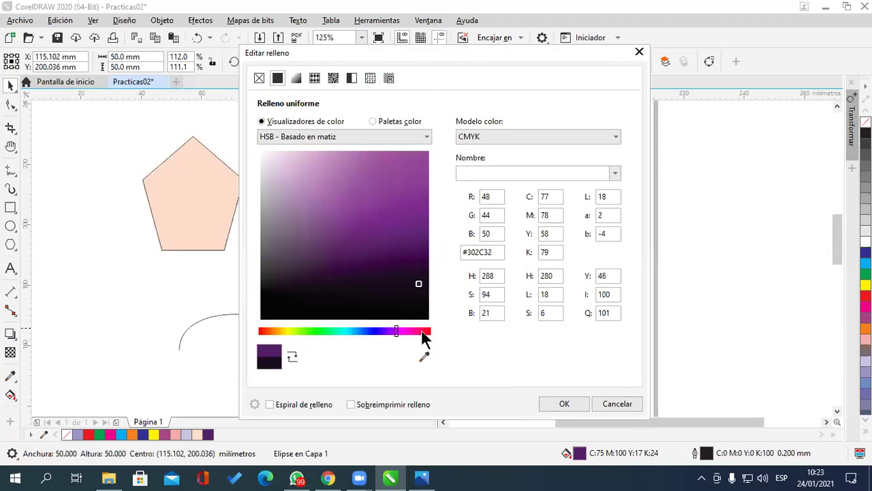
pyautogui.click(425, 331)
pyautogui.moveTo(417, 293); pyautogui.dragTo(423, 225)
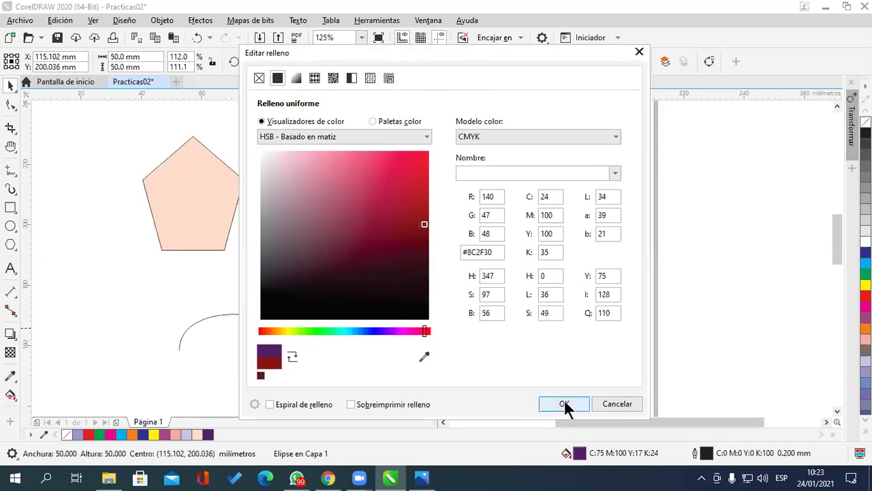
pyautogui.click(564, 403)
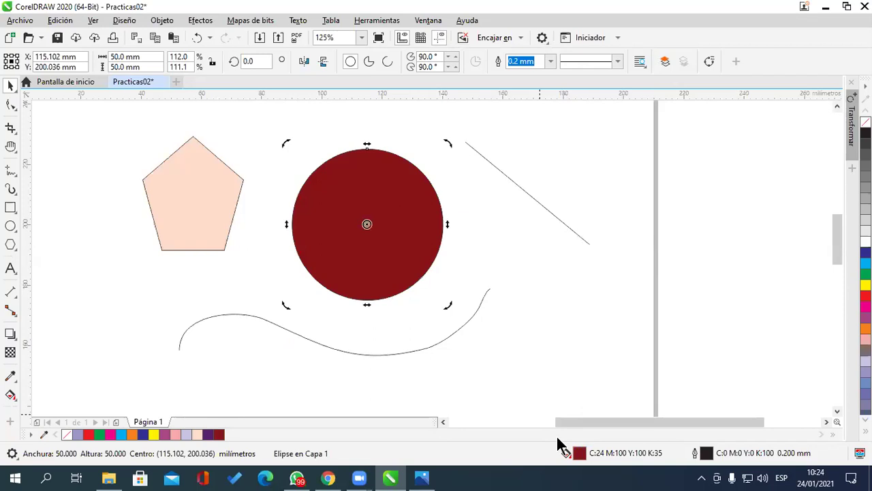
# Step: Reopen the circle's fill settings, look through the list of named colours and leave without applying a change
pyautogui.hotkey('shift', 'F11')
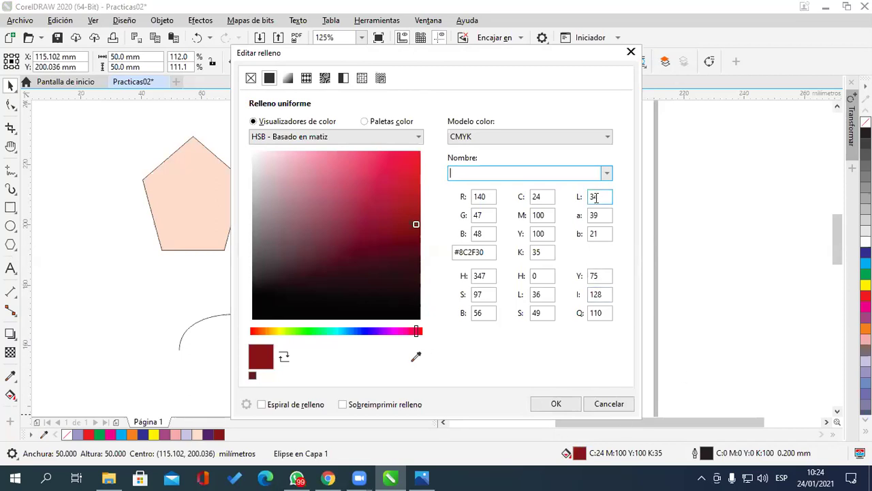
pyautogui.click(606, 175)
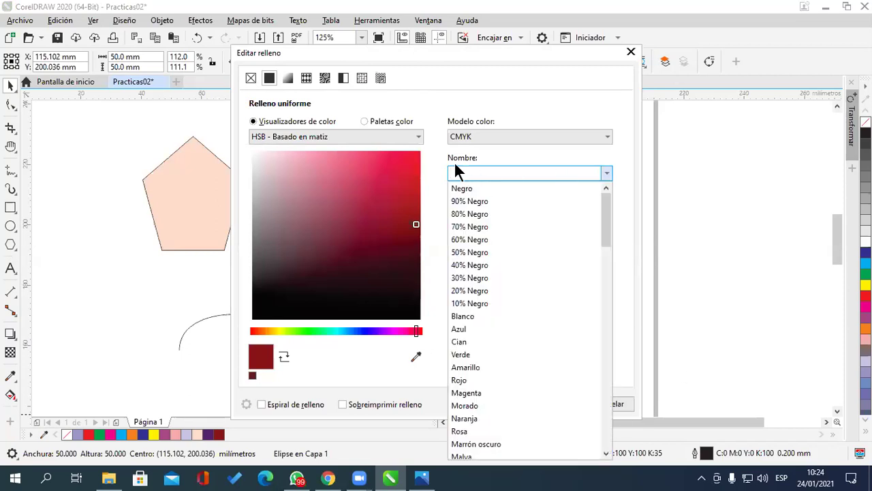
pyautogui.click(440, 171)
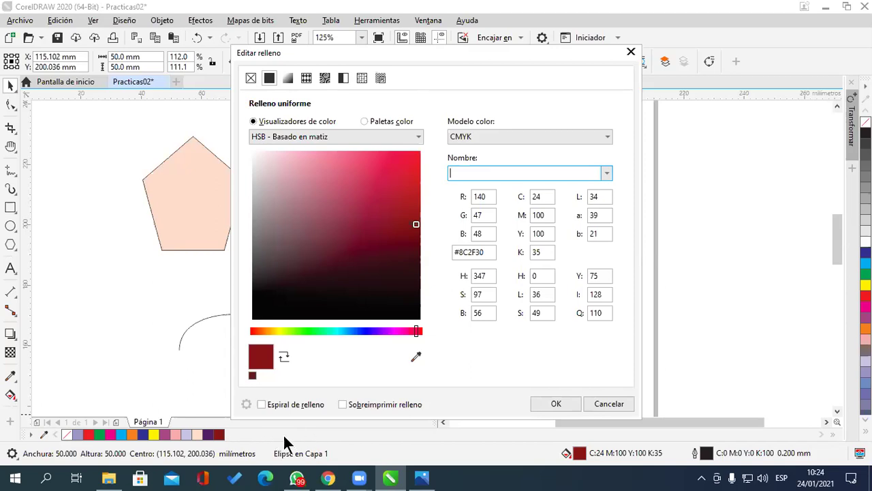
pyautogui.click(608, 403)
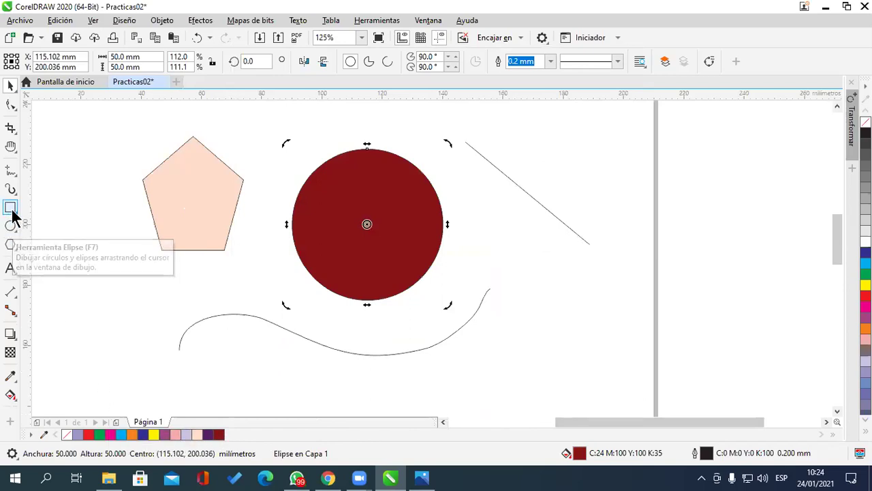
# Step: Draw a rectangle about 37 by 34 mm beside the circle and fill it from the document palette, trying Rojo before C24 M100 Y100 K35
pyautogui.click(385, 239)
pyautogui.press('F6')
pyautogui.moveTo(490, 231); pyautogui.dragTo(605, 333)
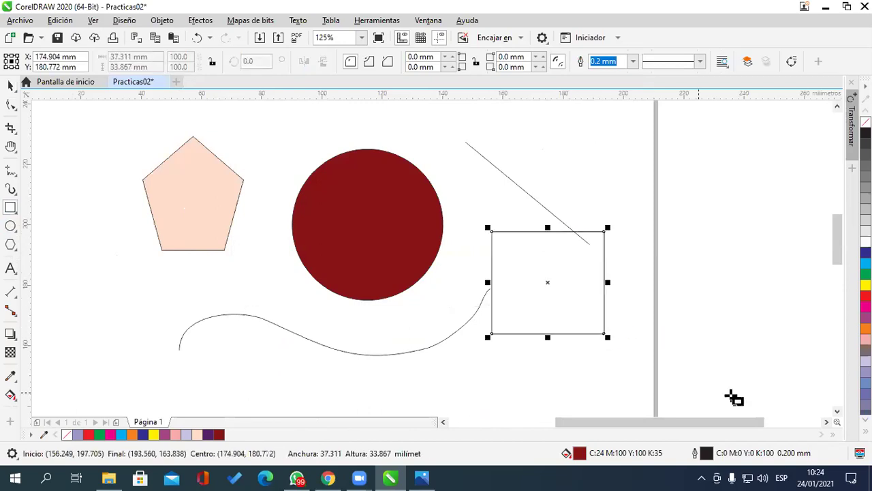
pyautogui.click(12, 85)
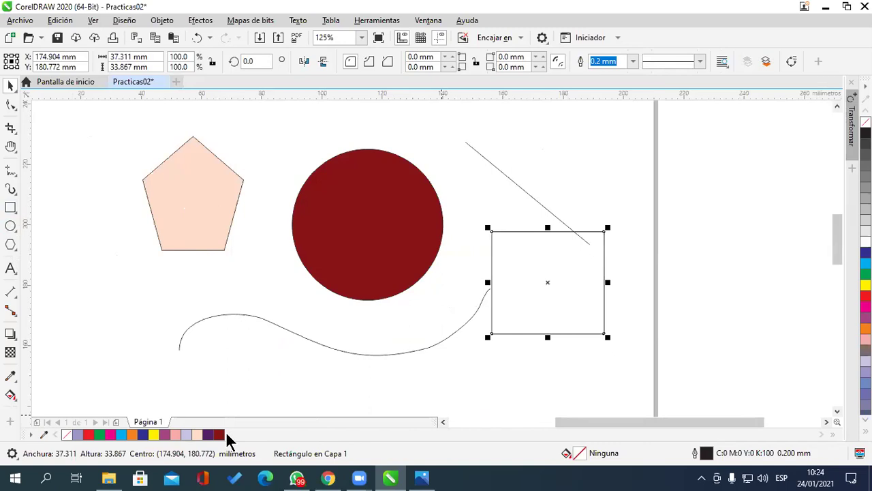
pyautogui.click(91, 436)
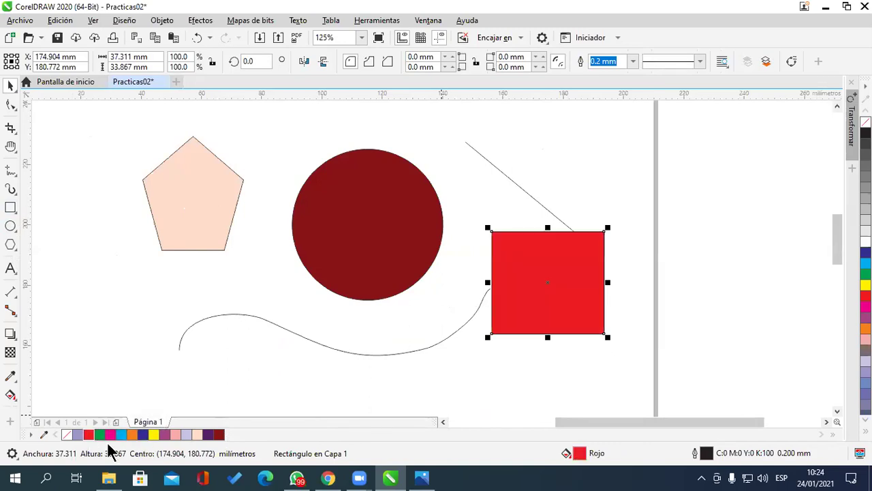
pyautogui.click(222, 434)
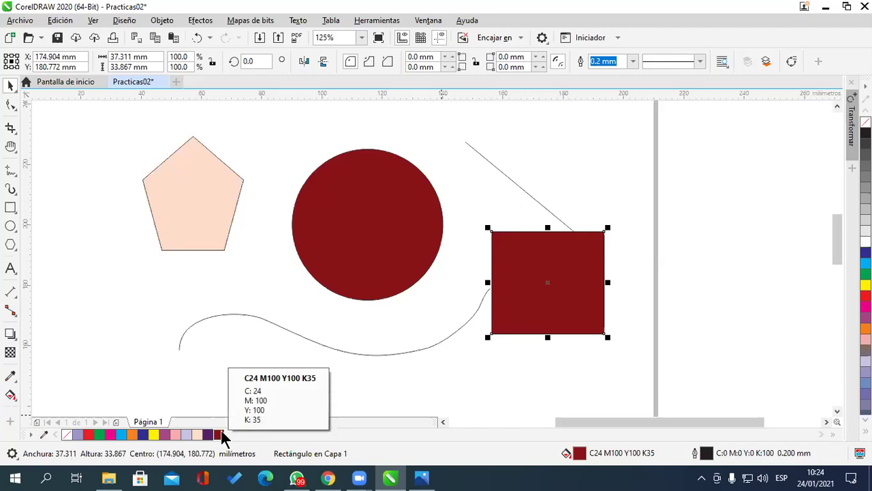
# Step: Delete the dark red rectangle
pyautogui.click(652, 234)
pyautogui.click(590, 271)
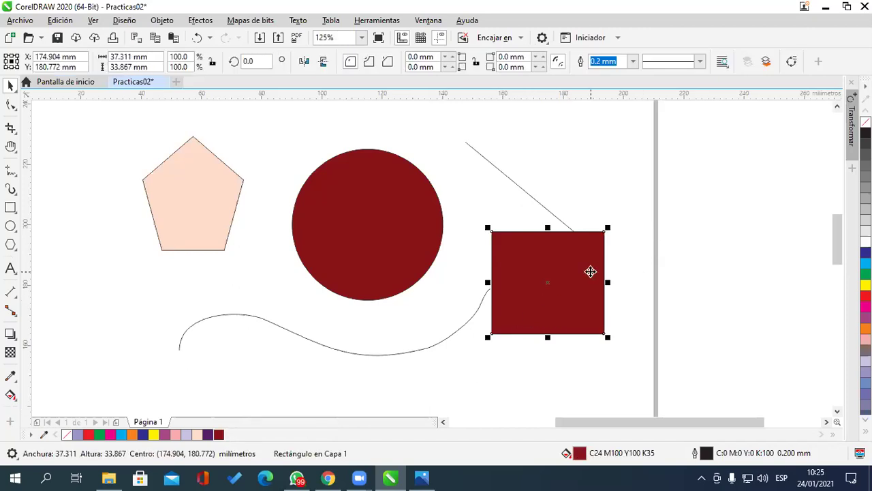
pyautogui.press('Delete')
# Step: Examine the fills of closed and open objects by selecting the circle, pentagon, straight line and curve in turn
pyautogui.click(427, 267)
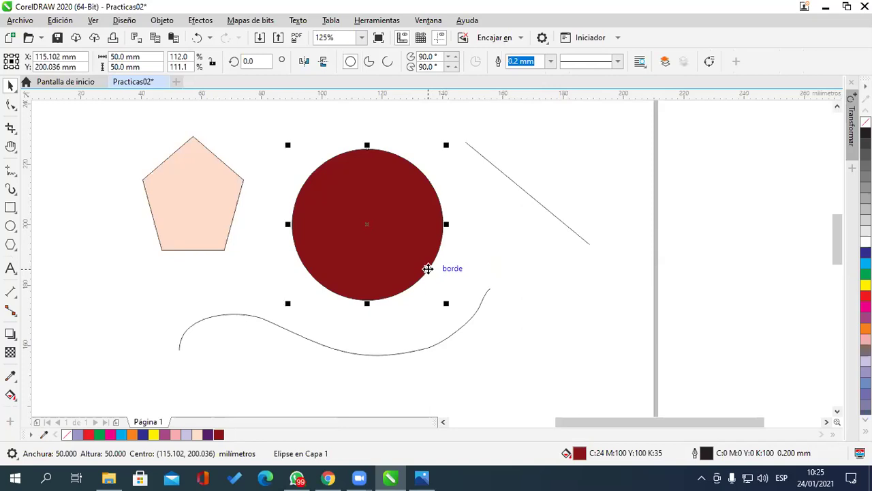
pyautogui.click(487, 243)
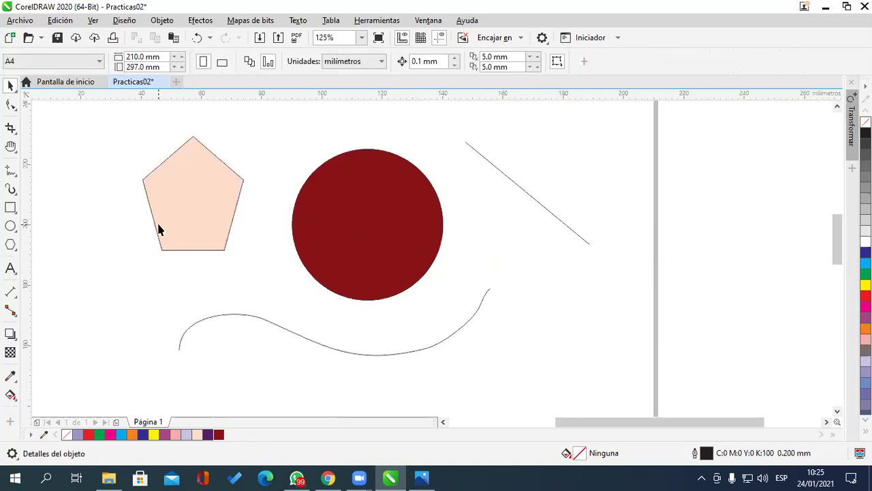
pyautogui.click(157, 229)
pyautogui.click(436, 234)
pyautogui.click(520, 193)
pyautogui.click(522, 189)
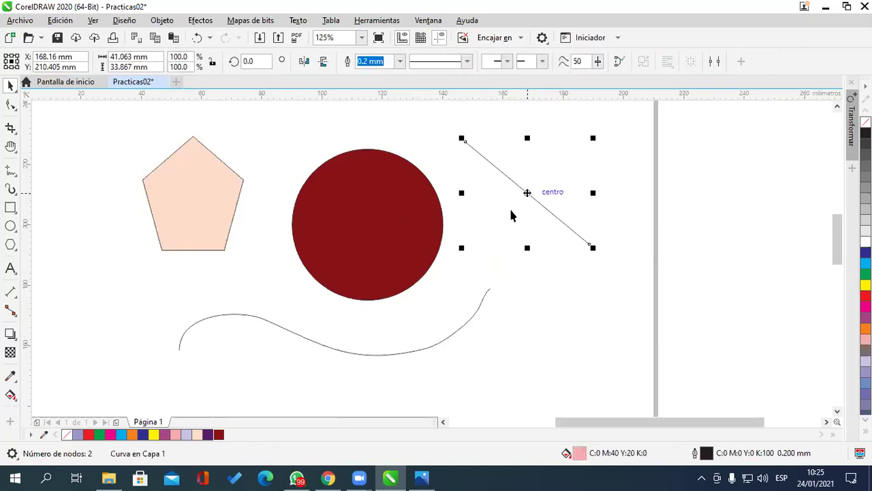
pyautogui.click(477, 311)
pyautogui.click(523, 211)
pyautogui.click(175, 227)
pyautogui.click(299, 225)
pyautogui.click(220, 214)
pyautogui.click(238, 269)
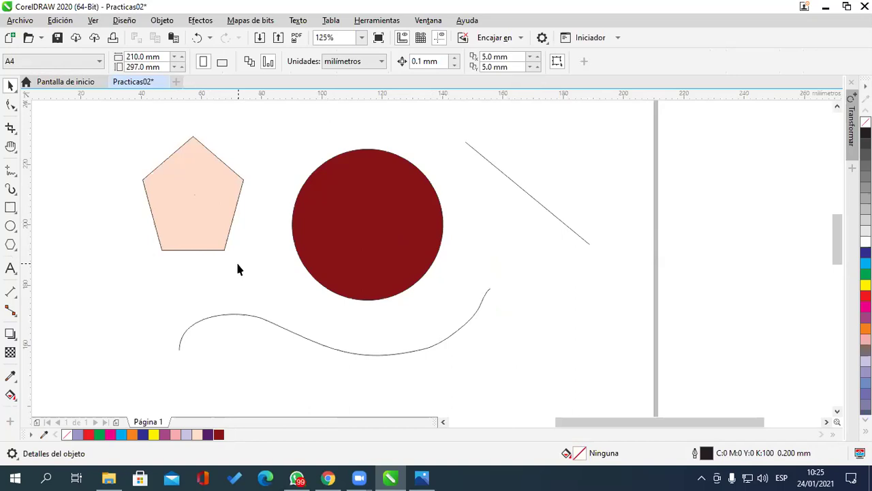
# Step: Move the pentagon slightly closer to the circle, try no fill and Rosa on it, and refill it with R253 G221 B202
pyautogui.moveTo(211, 231); pyautogui.dragTo(223, 251)
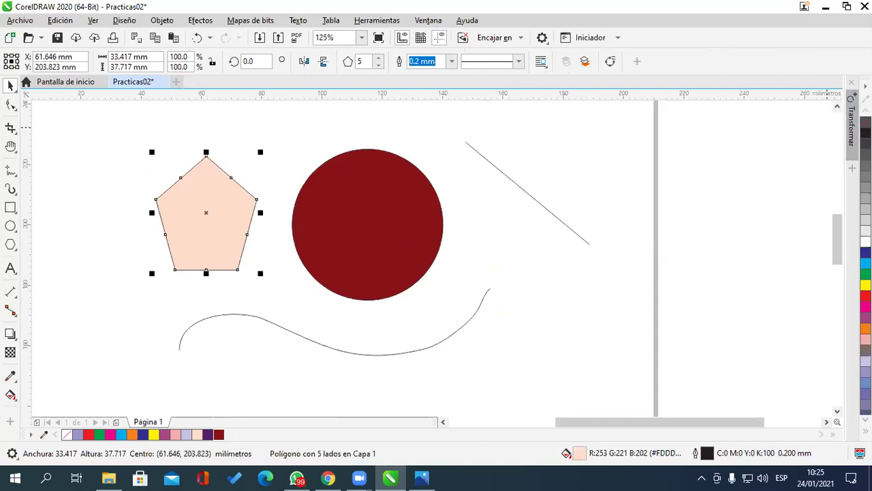
pyautogui.click(865, 121)
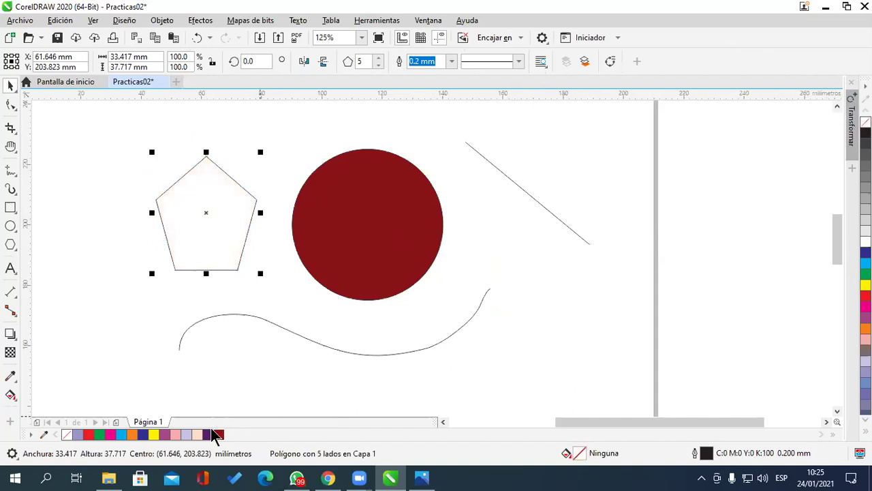
pyautogui.click(175, 433)
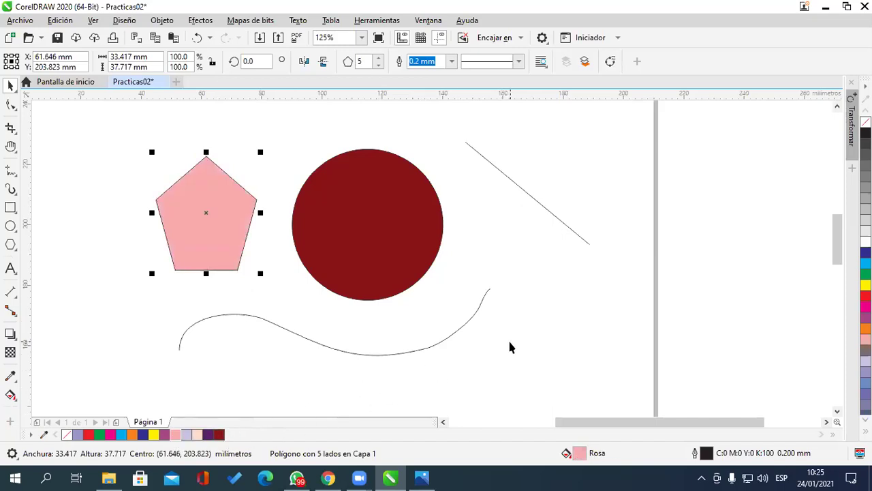
pyautogui.click(198, 434)
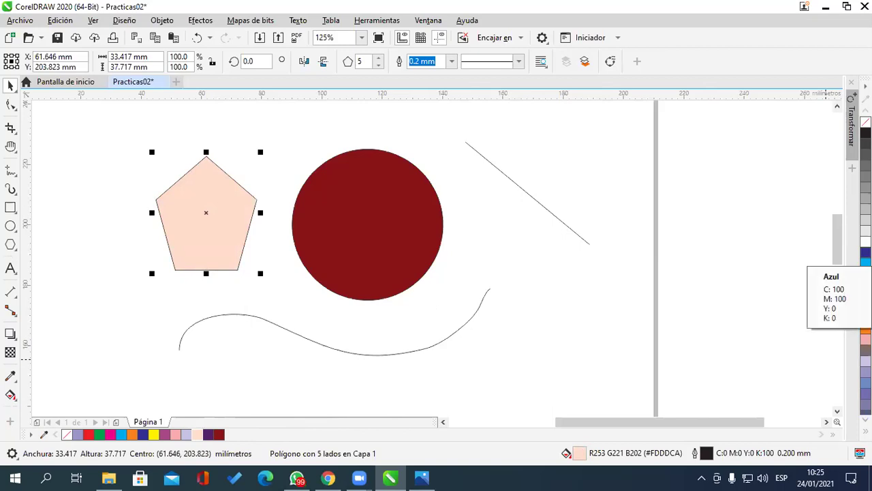
# Step: Try a blue outline (C100 M100 Y0 K0) on the pentagon and change it to green (C100 M0 Y100 K0)
pyautogui.rightClick(865, 252)
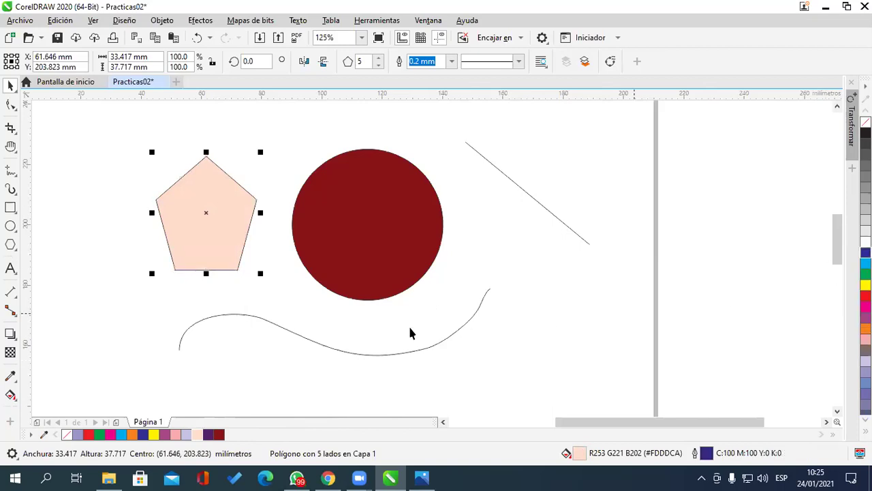
pyautogui.scroll(2, 167, 163)
pyautogui.moveTo(157, 181); pyautogui.dragTo(217, 142)
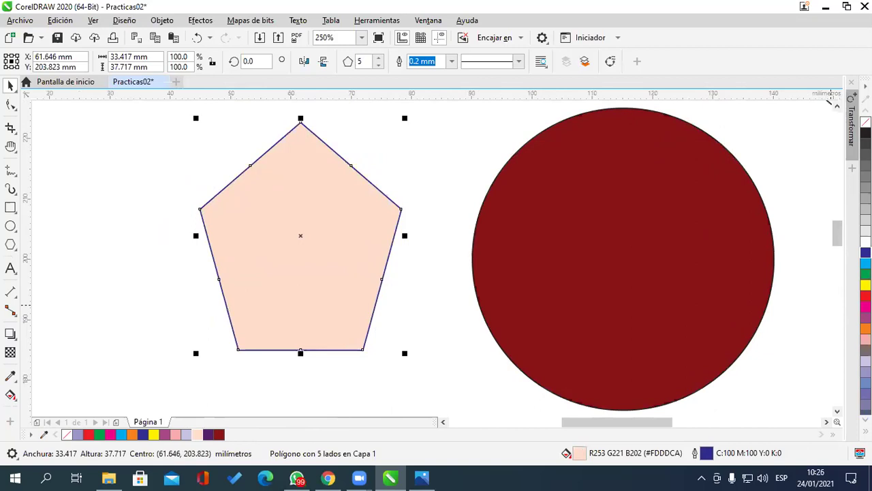
pyautogui.rightClick(865, 273)
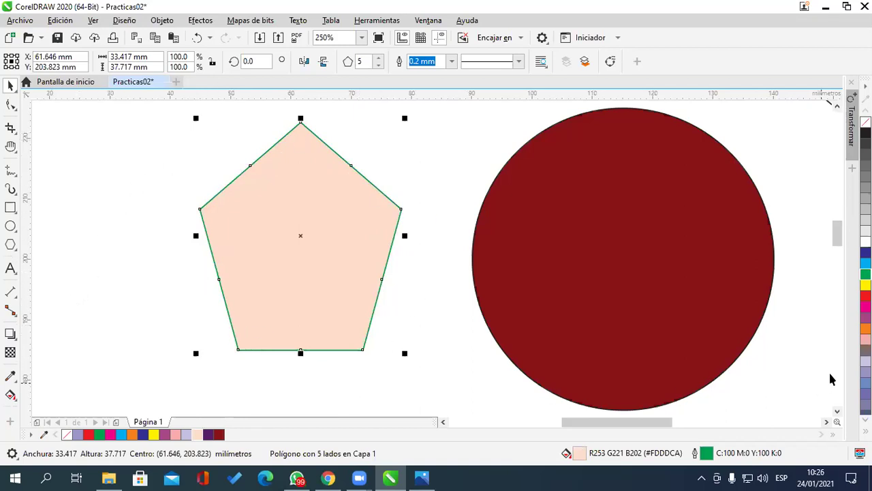
# Step: Move the circle about 7 mm toward the pentagon and give it a yellow outline 2.0 mm wide
pyautogui.moveTo(679, 289); pyautogui.dragTo(625, 288)
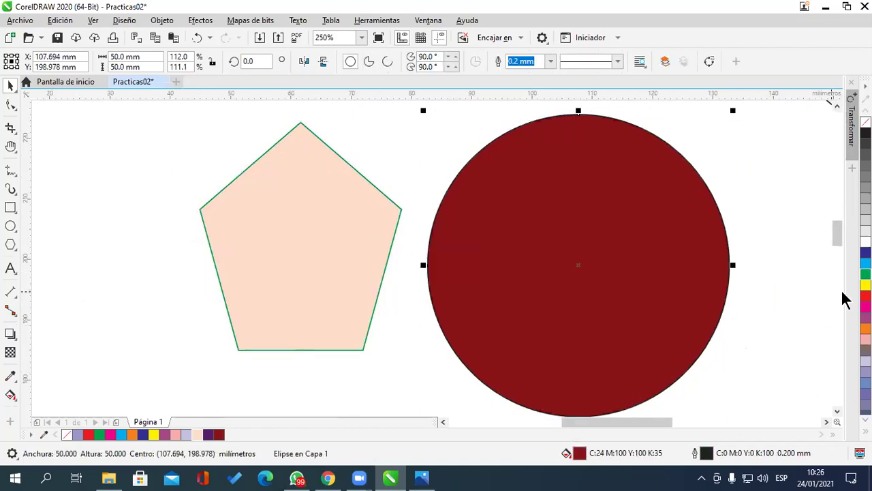
pyautogui.rightClick(865, 285)
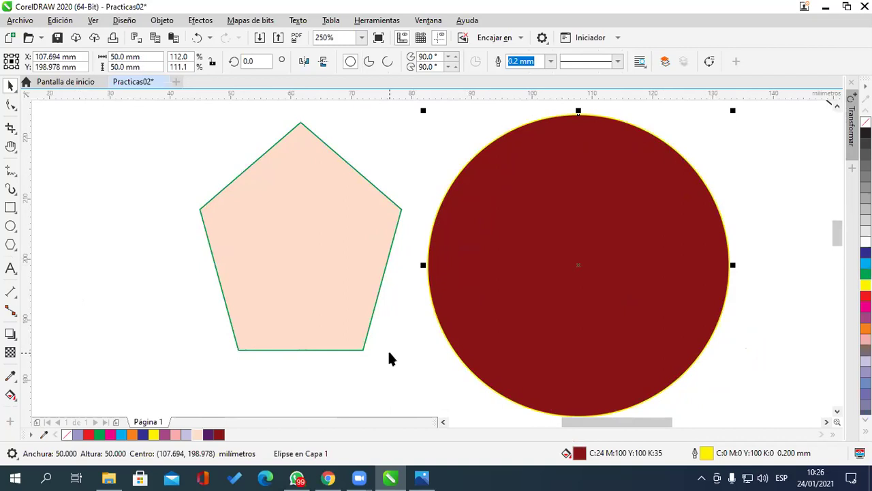
pyautogui.click(550, 66)
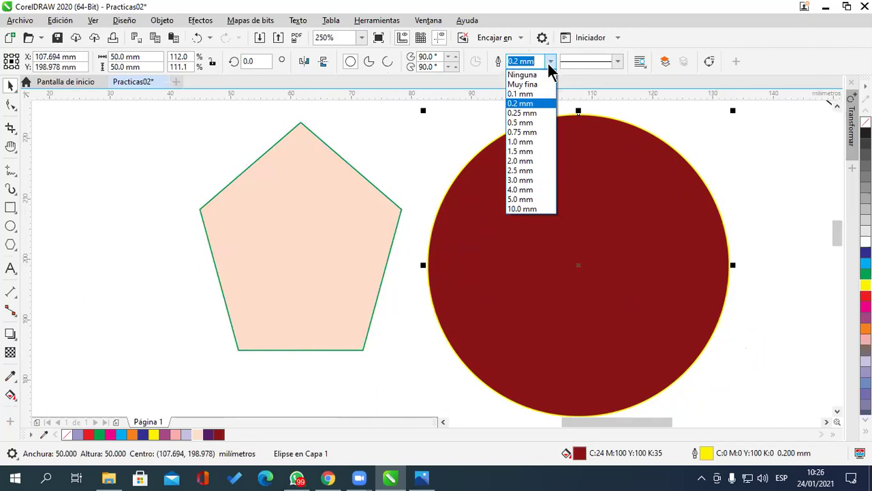
pyautogui.click(527, 161)
# Step: Try other outline widths on the circle, including 0.2 mm, and set the width to 0.5 mm
pyautogui.click(550, 62)
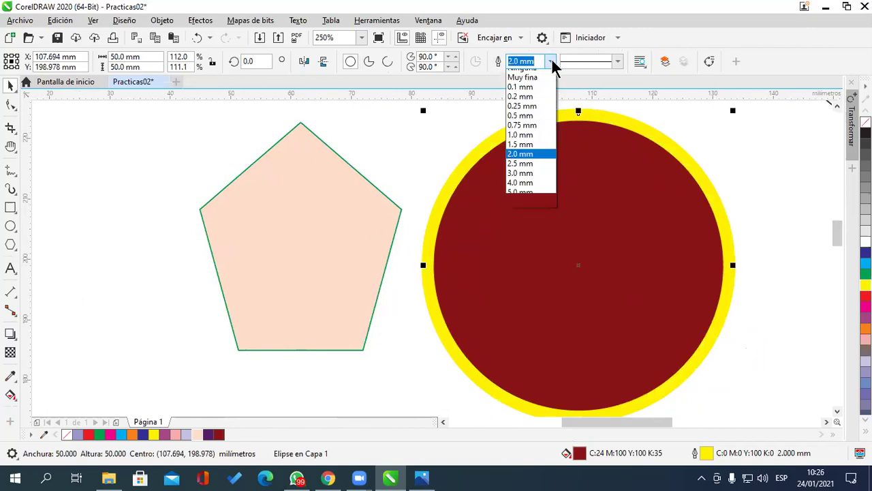
pyautogui.click(536, 181)
pyautogui.click(551, 62)
pyautogui.click(601, 120)
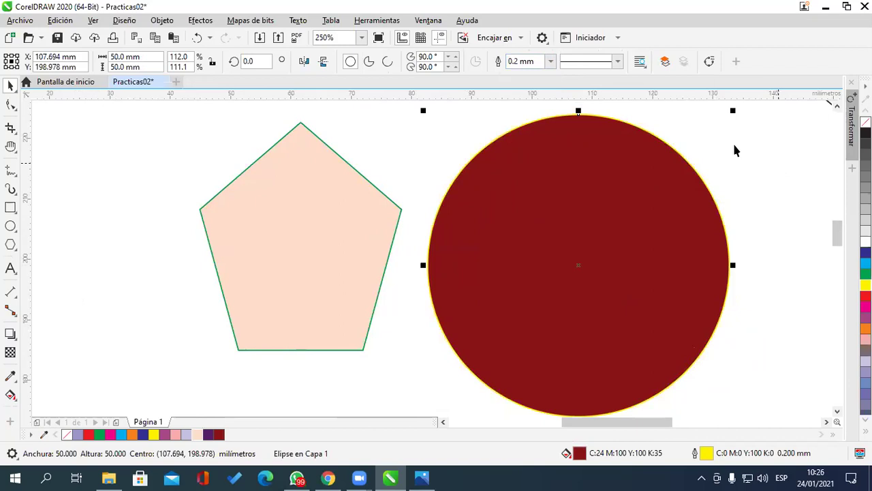
pyautogui.click(550, 61)
pyautogui.click(540, 131)
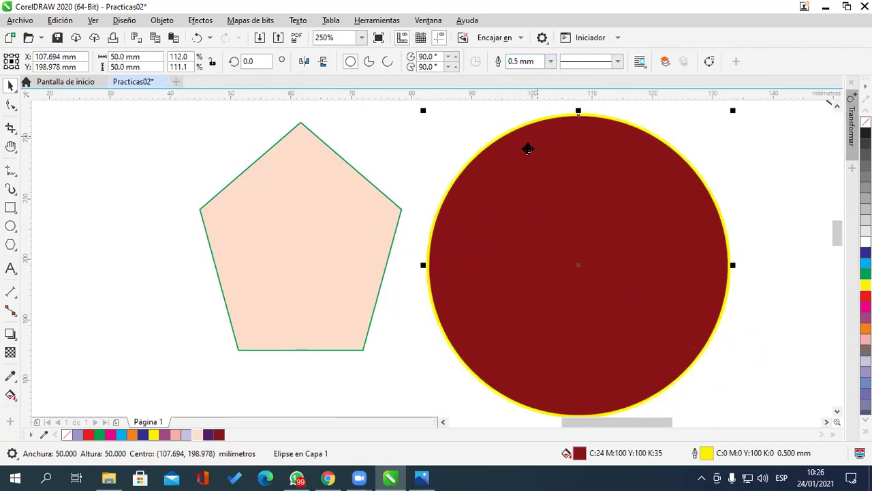
# Step: Set the pentagon's outline width to 1.5 mm, deselect it to check the outline, and reselect it
pyautogui.click(350, 233)
pyautogui.click(451, 61)
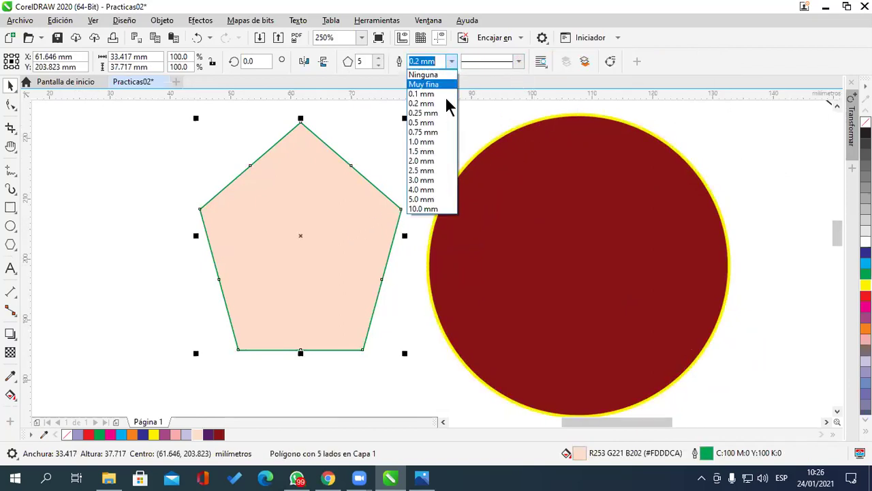
pyautogui.click(437, 151)
pyautogui.click(735, 157)
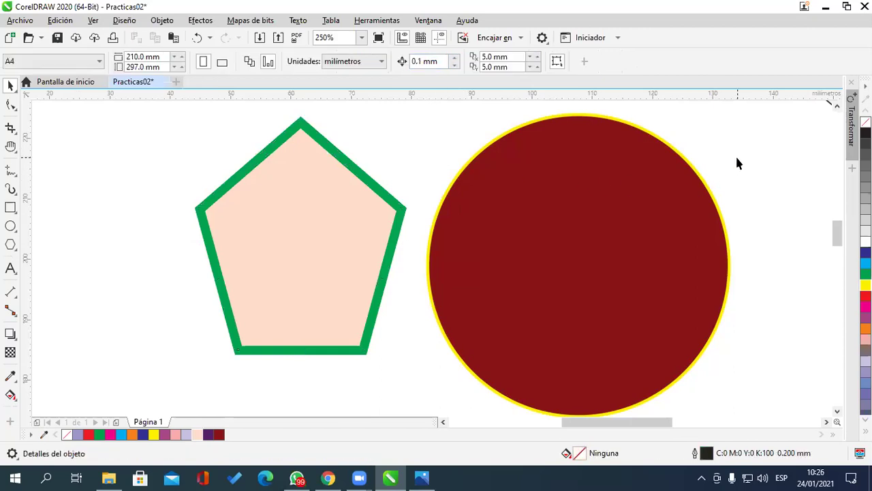
pyautogui.click(336, 284)
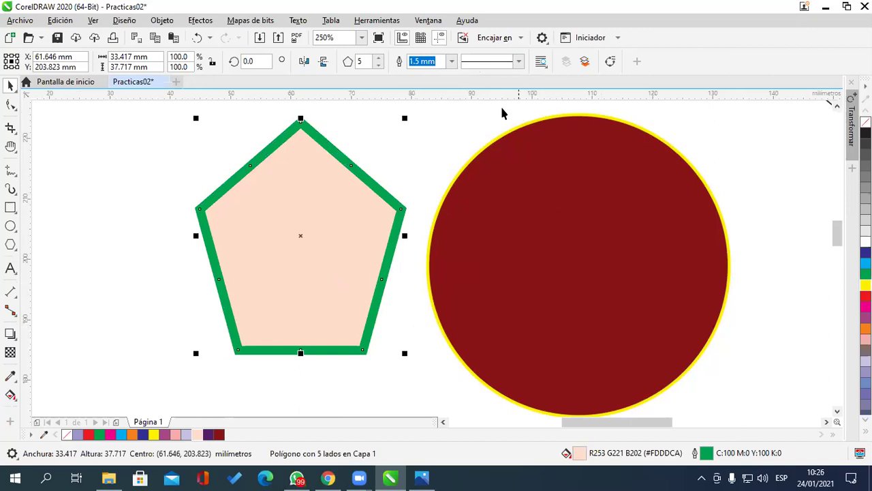
# Step: Try a dashed and a widely spaced dotted line style on the pentagon's green outline
pyautogui.click(517, 62)
pyautogui.moveTo(557, 88); pyautogui.dragTo(552, 124)
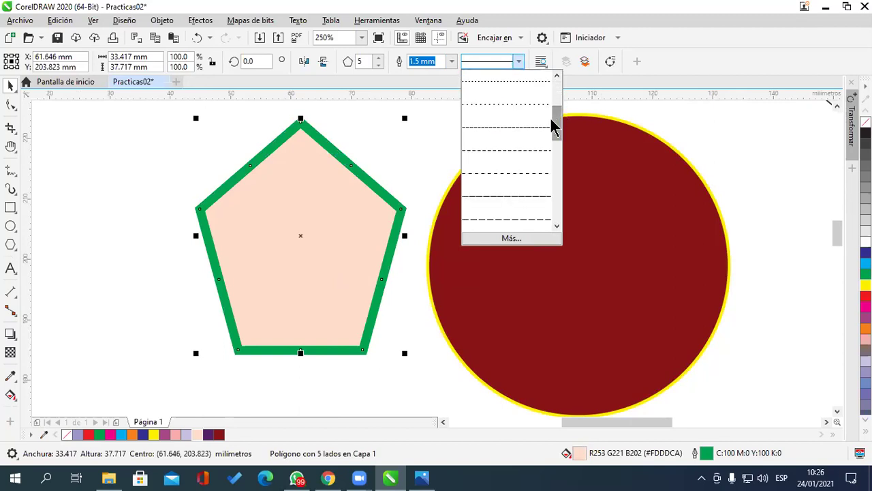
pyautogui.click(522, 150)
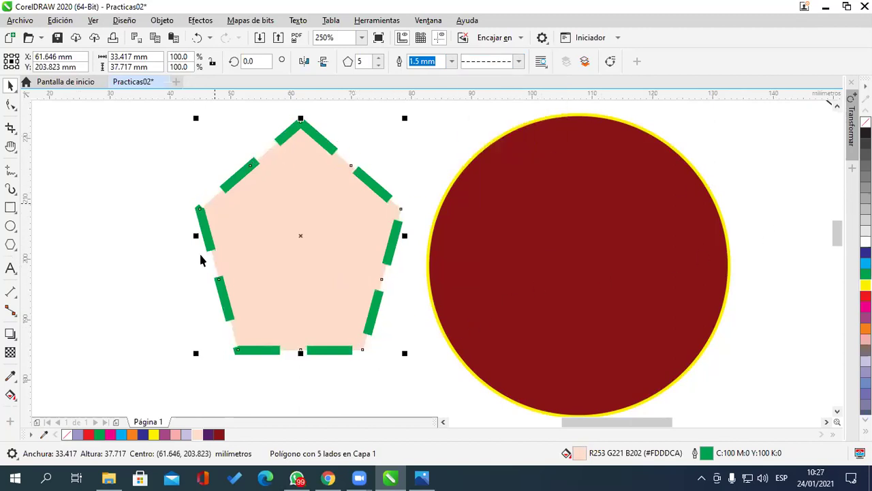
pyautogui.click(519, 61)
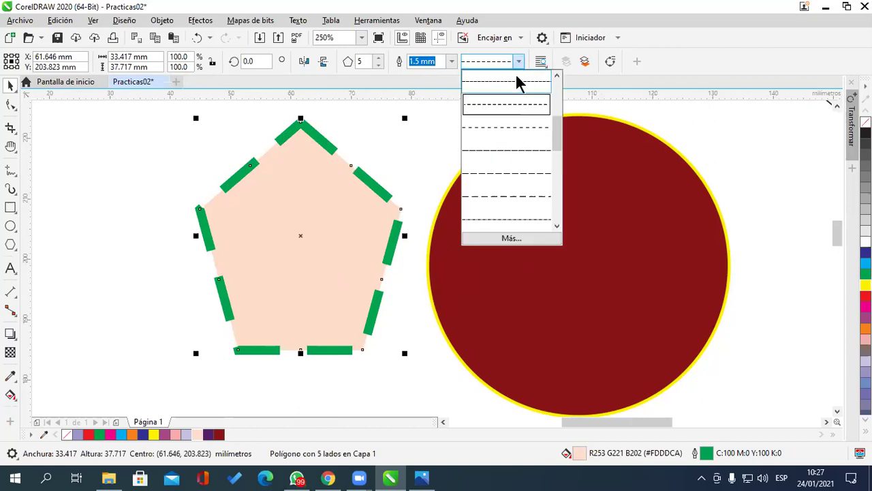
pyautogui.moveTo(558, 169); pyautogui.dragTo(557, 184)
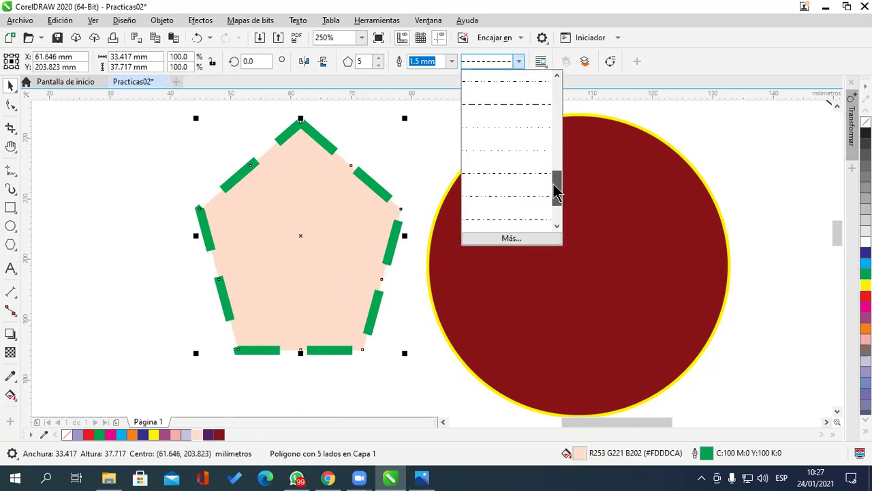
pyautogui.click(525, 151)
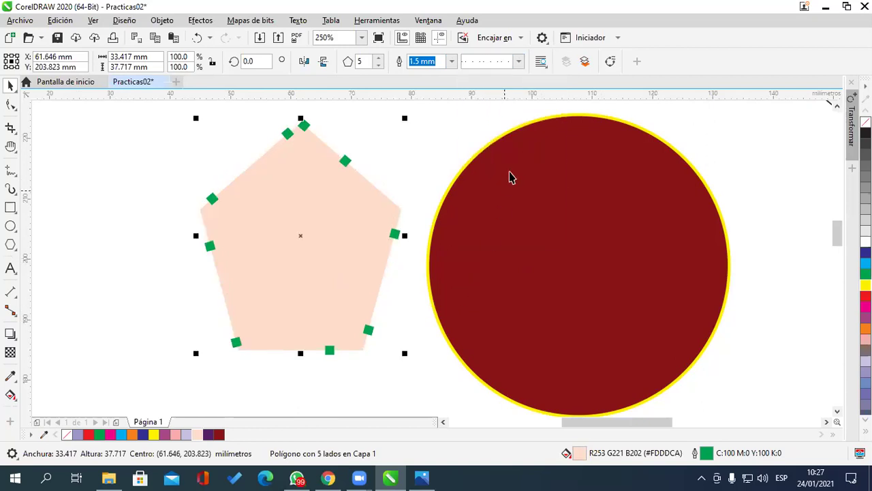
# Step: Set the pentagon's outline to a closely spaced, evenly dotted line style
pyautogui.click(519, 62)
pyautogui.moveTo(555, 210); pyautogui.dragTo(555, 111)
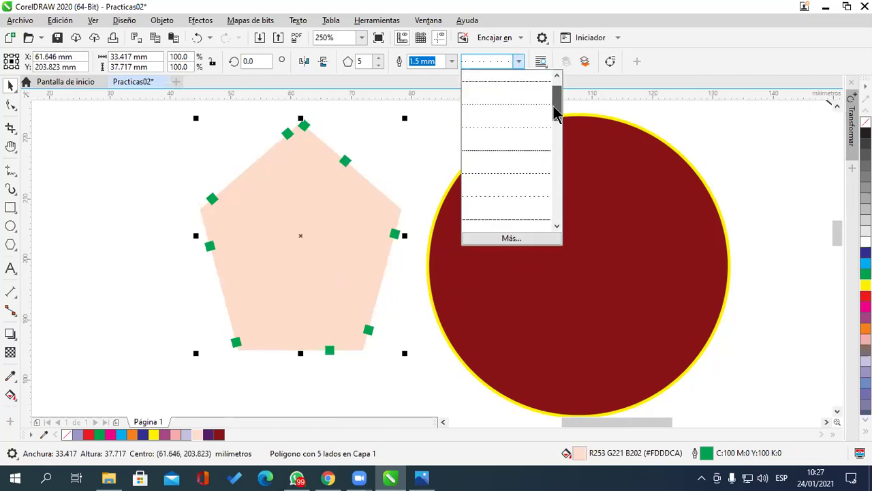
pyautogui.click(524, 115)
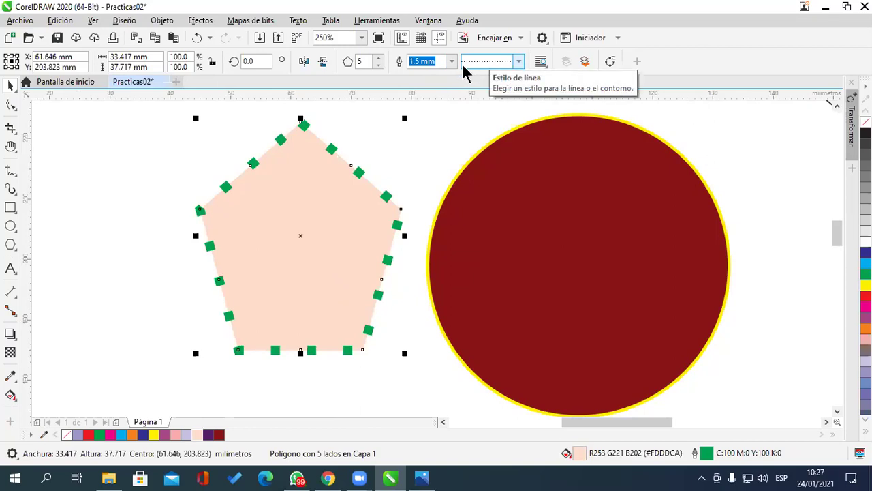
pyautogui.click(518, 63)
pyautogui.click(519, 63)
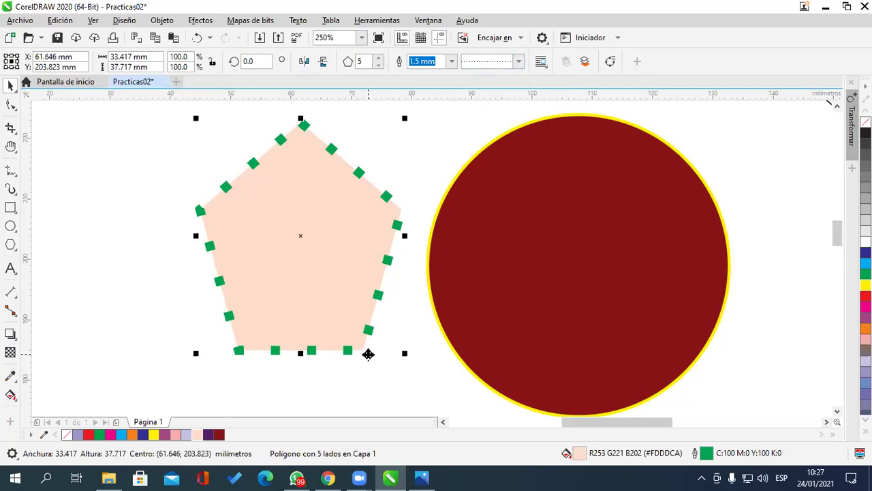
# Step: Select the dark red circle, switch to the keyboard picture in Photos and mark the F11 and F12 keys
pyautogui.click(484, 263)
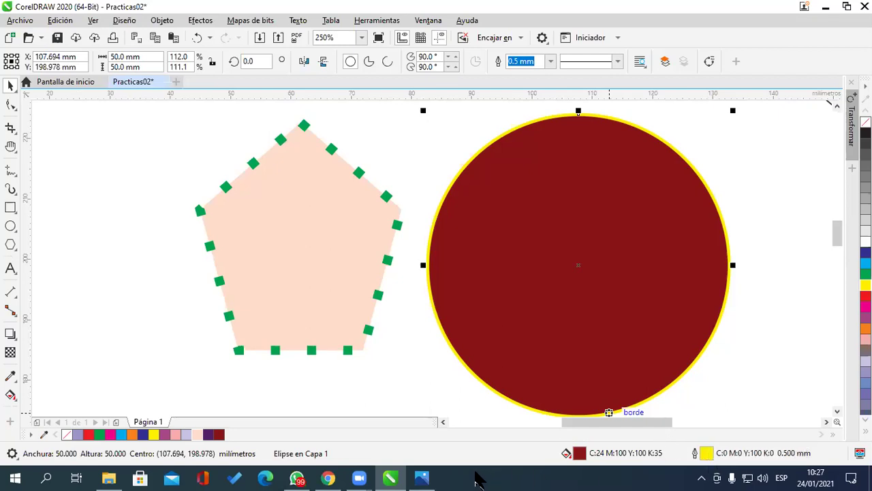
pyautogui.click(424, 477)
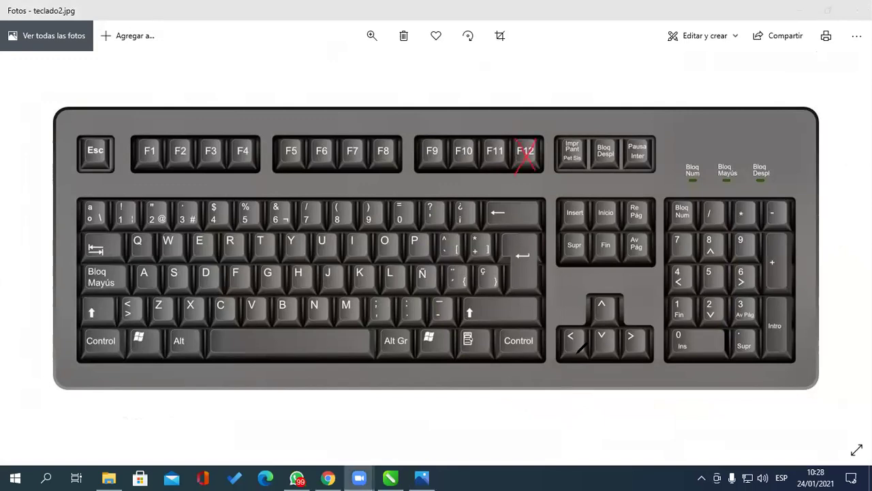
pyautogui.moveTo(480, 141)
pyautogui.mouseDown()
pyautogui.moveTo(507, 162)
pyautogui.moveTo(481, 173)
pyautogui.mouseUp()
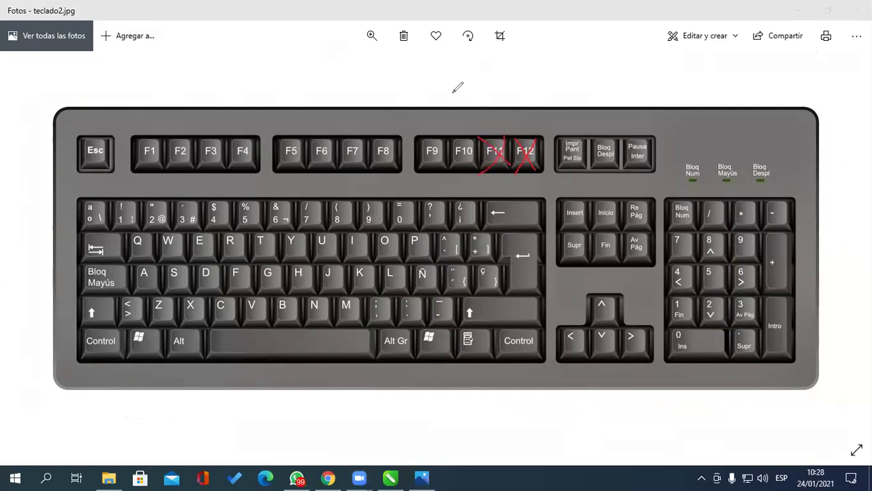
pyautogui.moveTo(498, 151); pyautogui.dragTo(545, 150)
pyautogui.moveTo(526, 156); pyautogui.dragTo(518, 171)
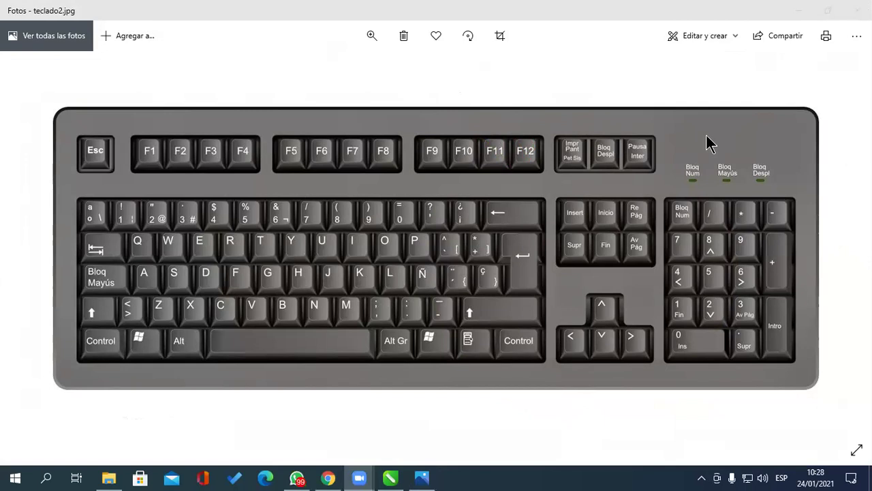
# Step: Minimize the keyboard picture, return to CorelDRAW and open the Outline Pen dialog for the circle, moving it aside
pyautogui.click(799, 14)
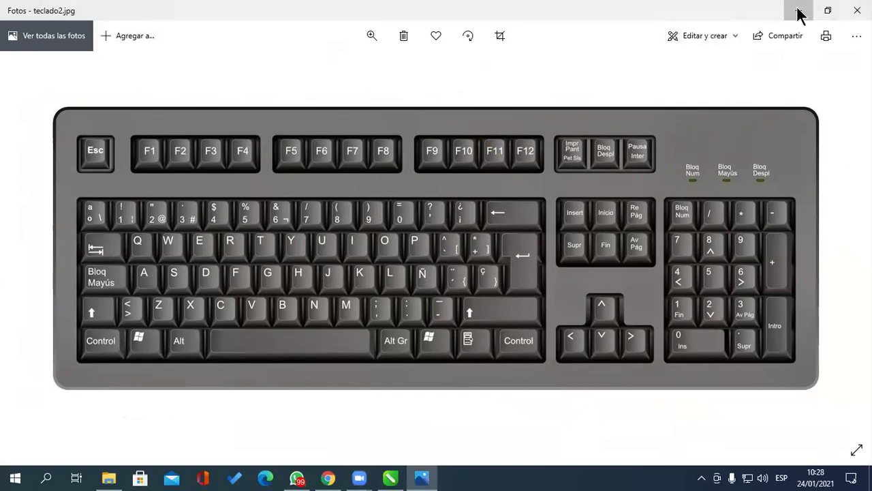
pyautogui.click(799, 14)
pyautogui.click(761, 239)
pyautogui.click(682, 255)
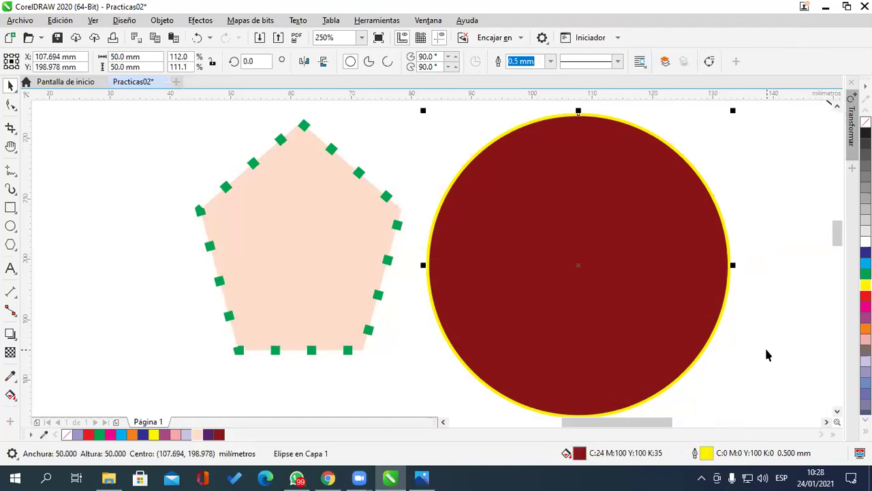
pyautogui.press('F12')
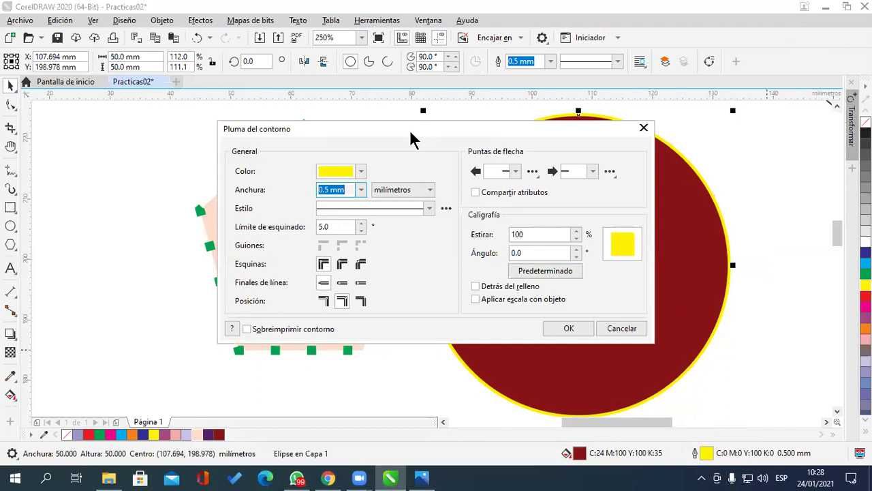
pyautogui.moveTo(412, 134); pyautogui.dragTo(211, 132)
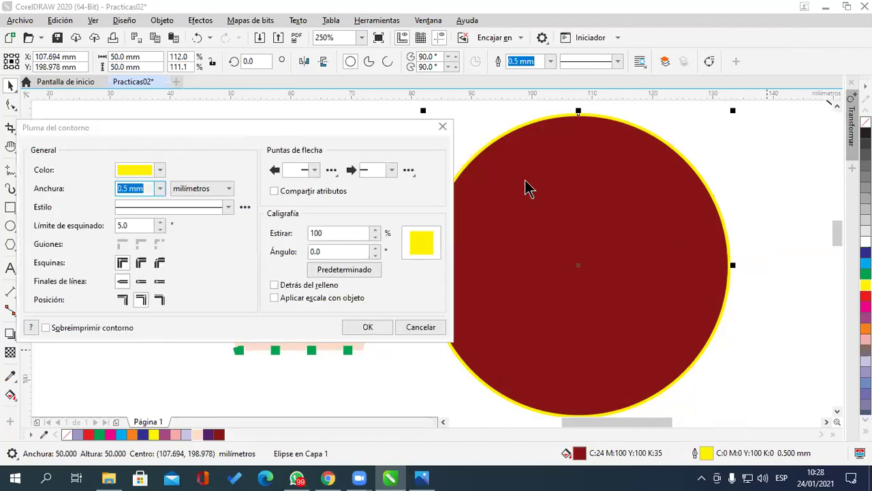
pyautogui.moveTo(340, 127); pyautogui.dragTo(369, 138)
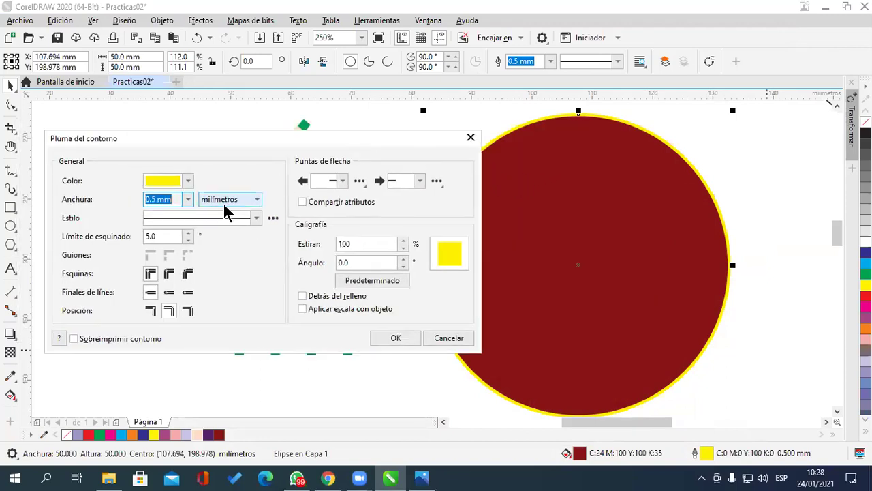
# Step: Try orange, red, teal and pale yellow outline colours on the circle, and choose lime green (C40 M0 Y100 K0)
pyautogui.click(188, 181)
pyautogui.click(188, 181)
pyautogui.click(188, 182)
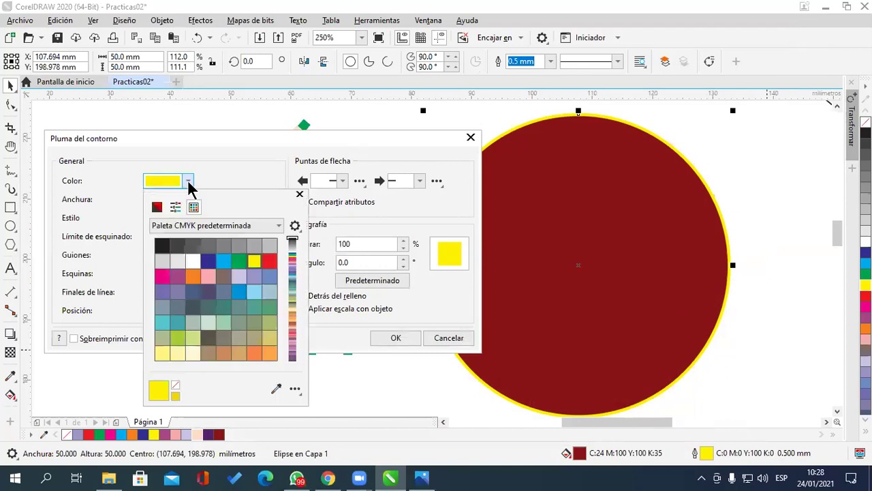
pyautogui.click(254, 352)
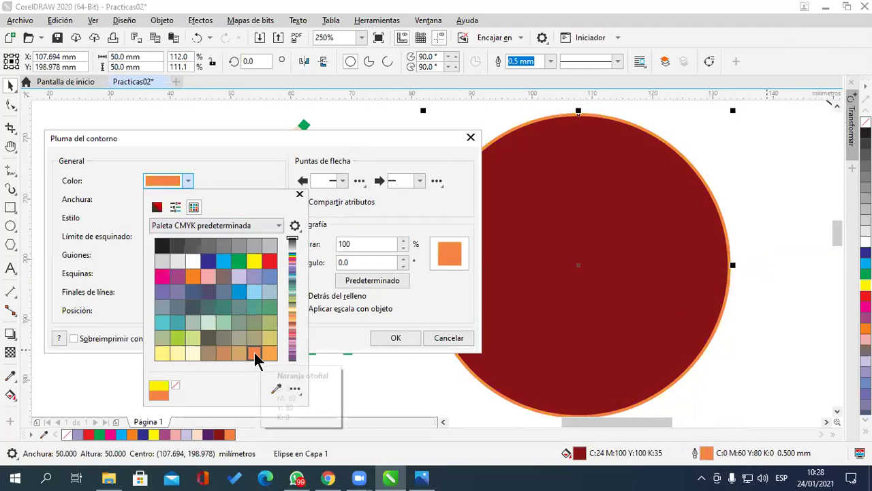
pyautogui.click(270, 260)
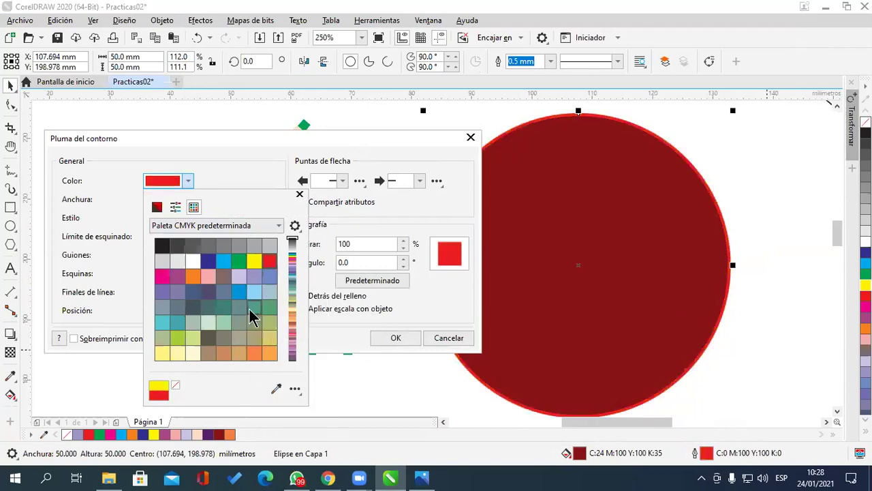
pyautogui.click(225, 324)
pyautogui.click(226, 308)
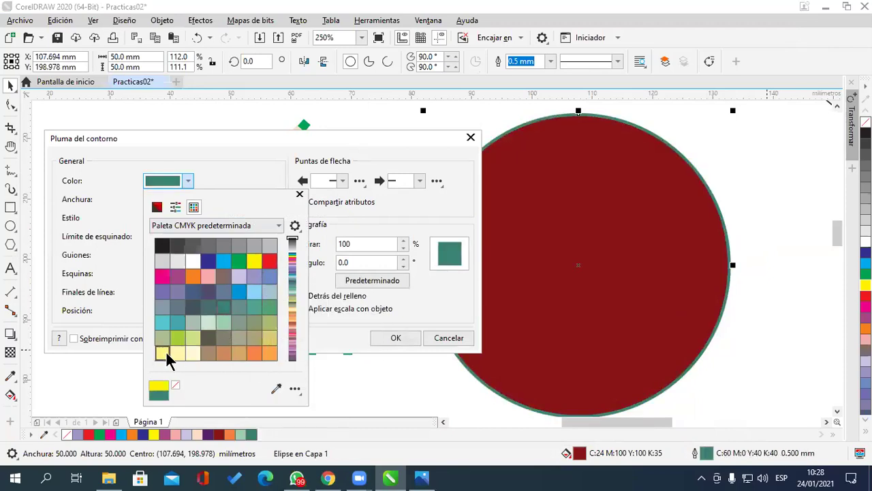
pyautogui.click(164, 353)
pyautogui.click(177, 339)
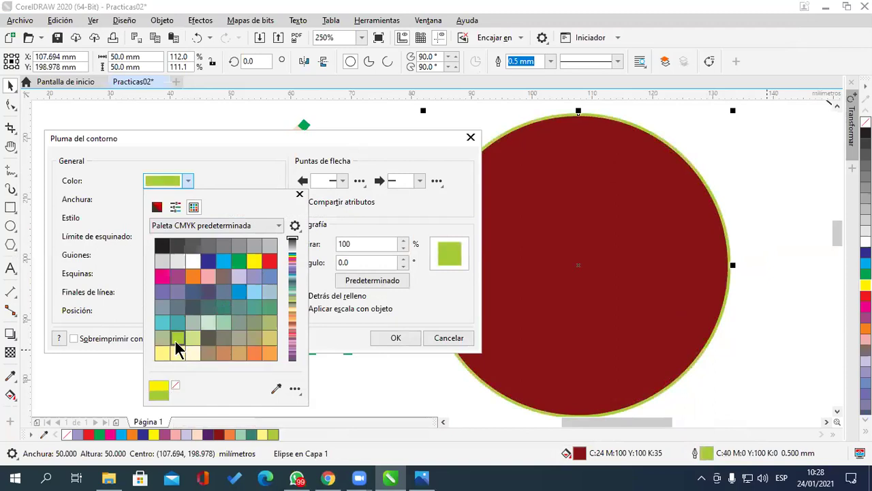
pyautogui.click(227, 184)
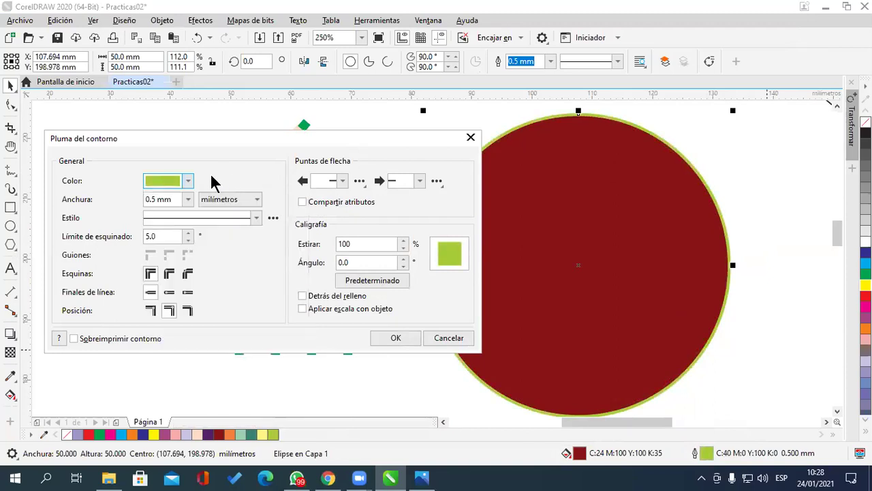
# Step: Set the circle's outline width to 2.0 mm with a dash-dot line style and apply the outline settings
pyautogui.click(188, 199)
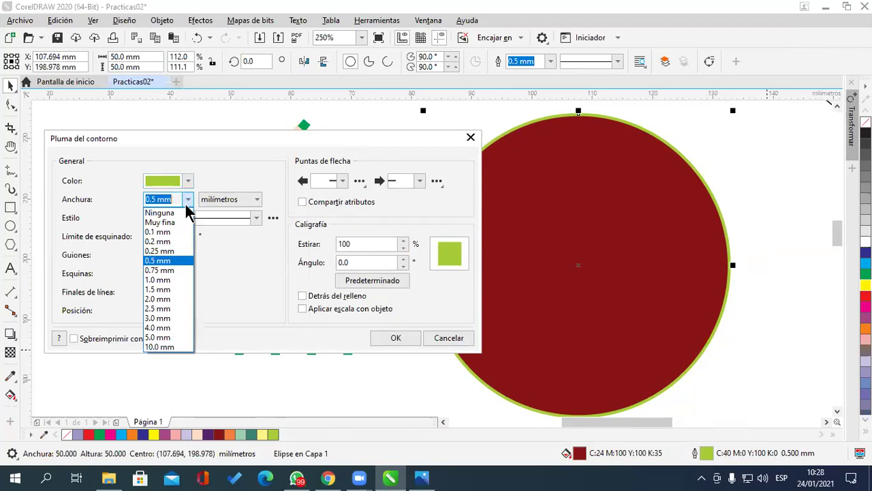
pyautogui.click(178, 298)
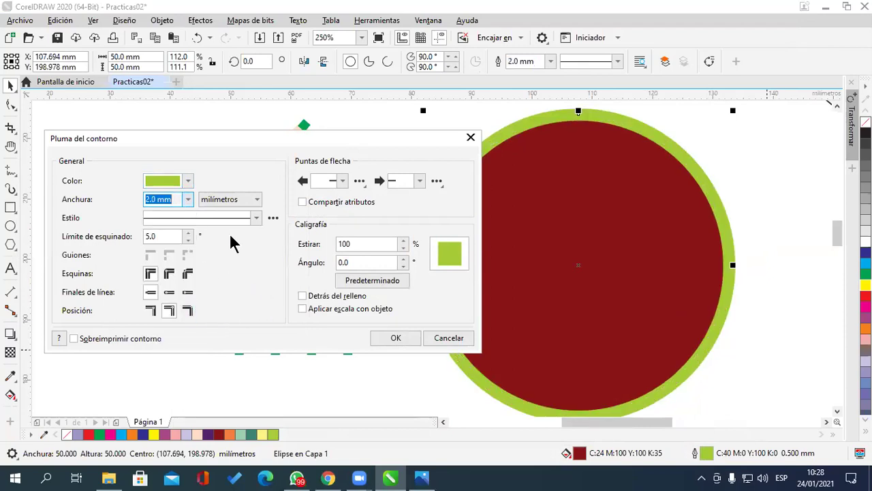
pyautogui.click(255, 218)
pyautogui.moveTo(269, 252); pyautogui.dragTo(273, 302)
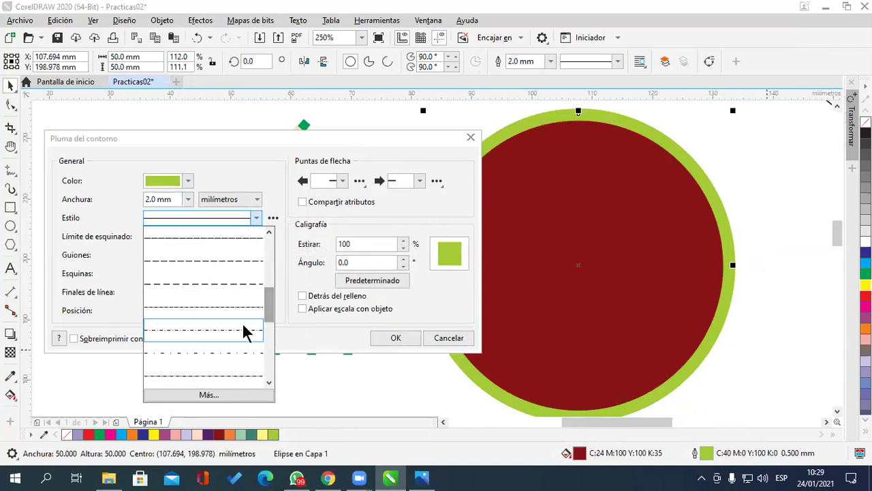
pyautogui.click(247, 331)
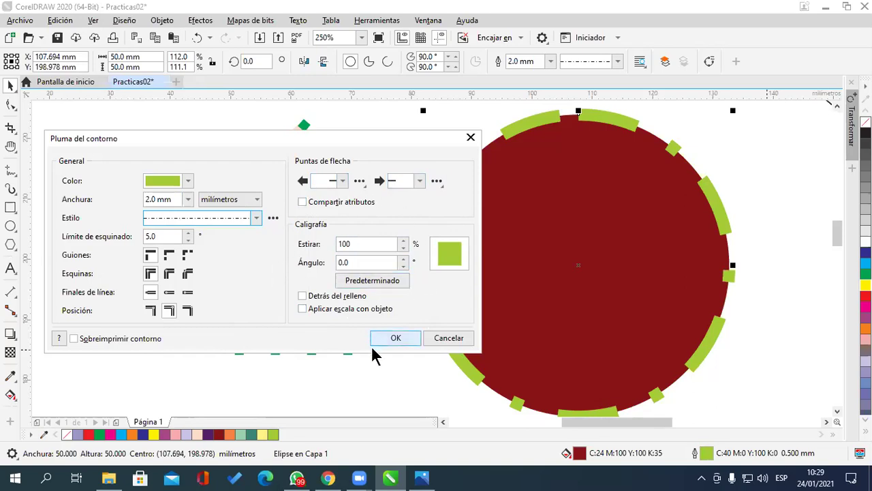
pyautogui.click(394, 338)
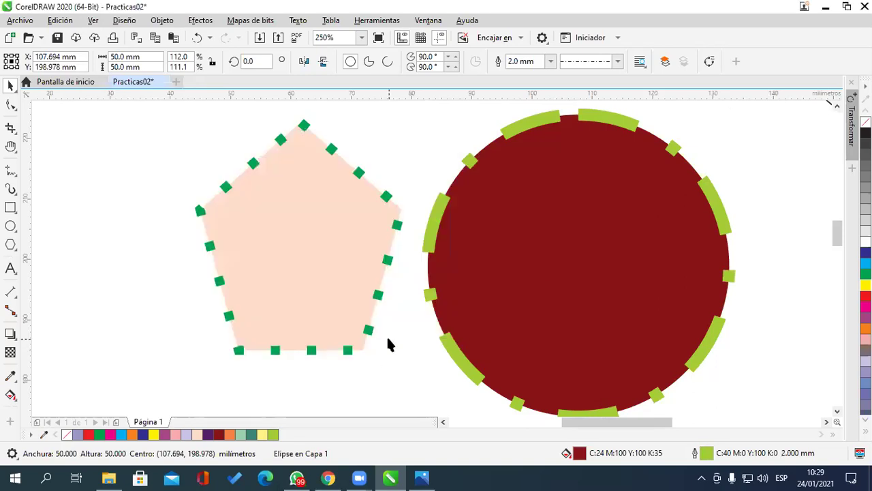
# Step: Give the straight diagonal line an outline width of 2.5 mm and a cyan colour (C100 M0 Y0 K0)
pyautogui.scroll(-2, 468, 267)
pyautogui.moveTo(510, 261); pyautogui.dragTo(405, 238)
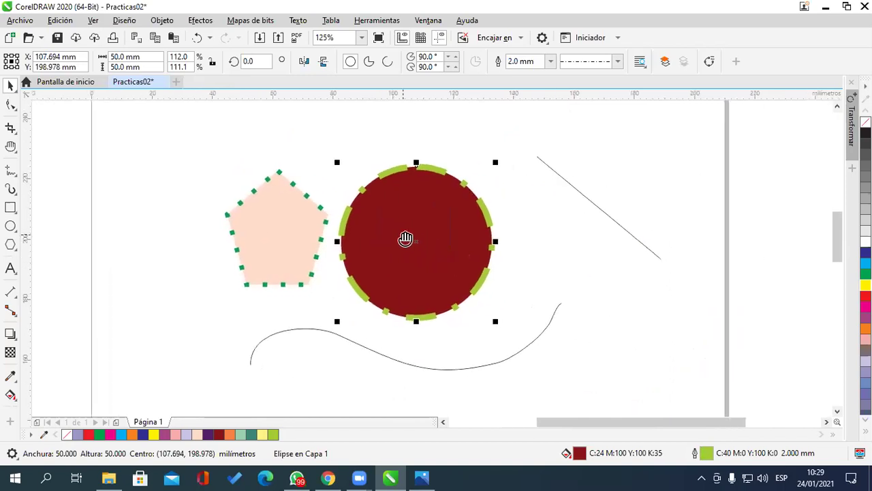
pyautogui.click(597, 208)
pyautogui.click(550, 326)
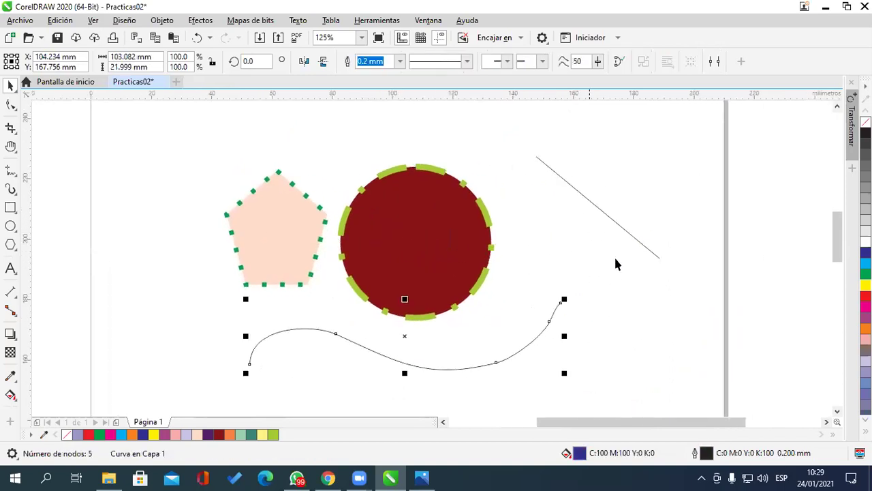
pyautogui.click(625, 237)
pyautogui.click(626, 233)
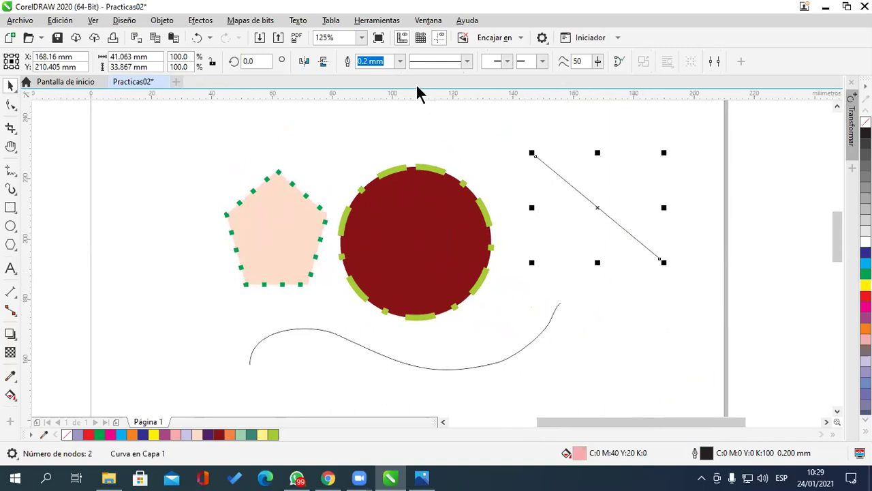
pyautogui.click(401, 66)
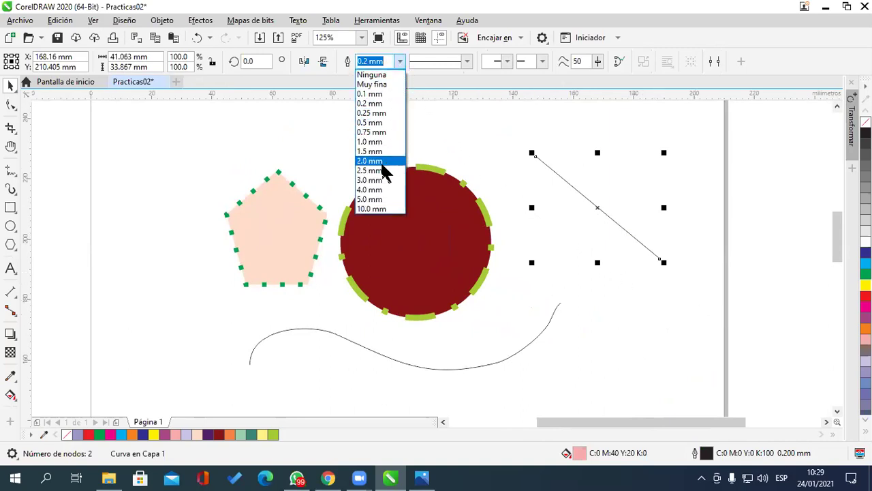
pyautogui.click(380, 172)
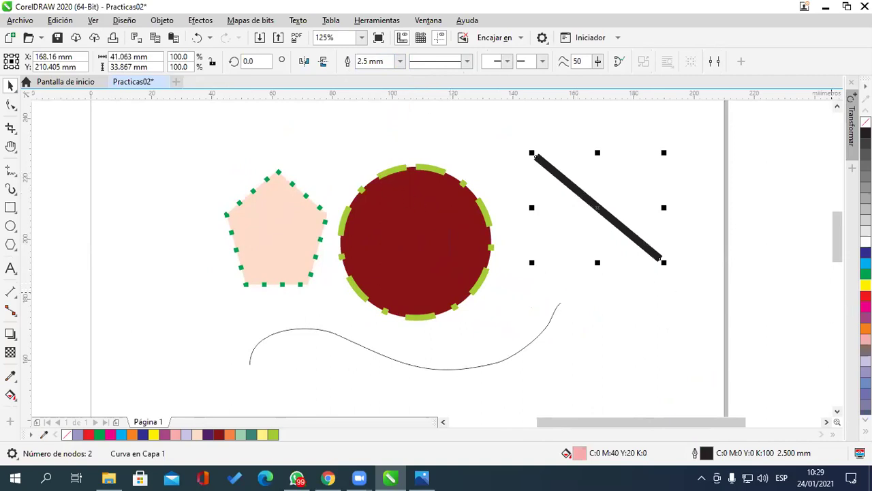
pyautogui.rightClick(865, 263)
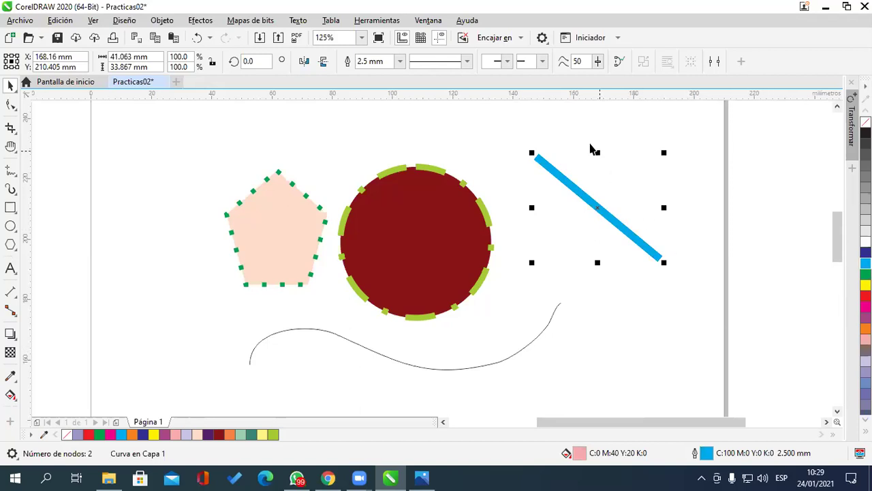
# Step: Try a solid triangular start arrowhead and a feathered tail end arrowhead on the cyan diagonal line
pyautogui.click(507, 63)
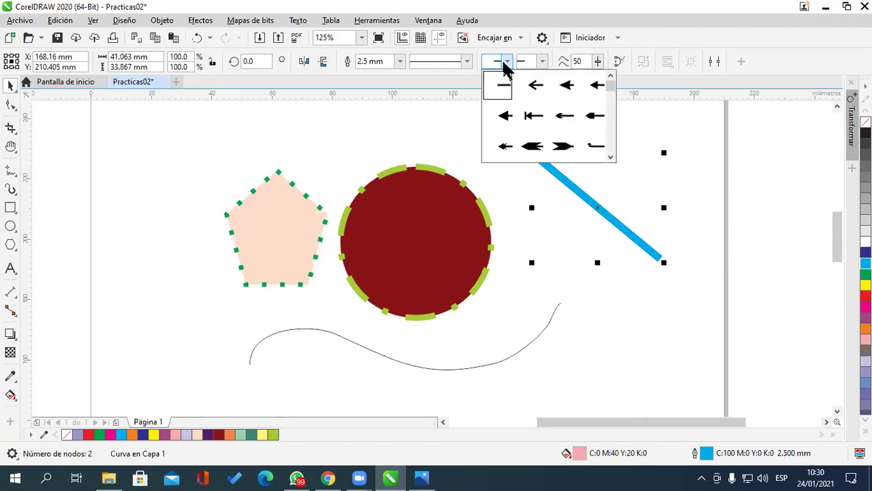
pyautogui.click(508, 119)
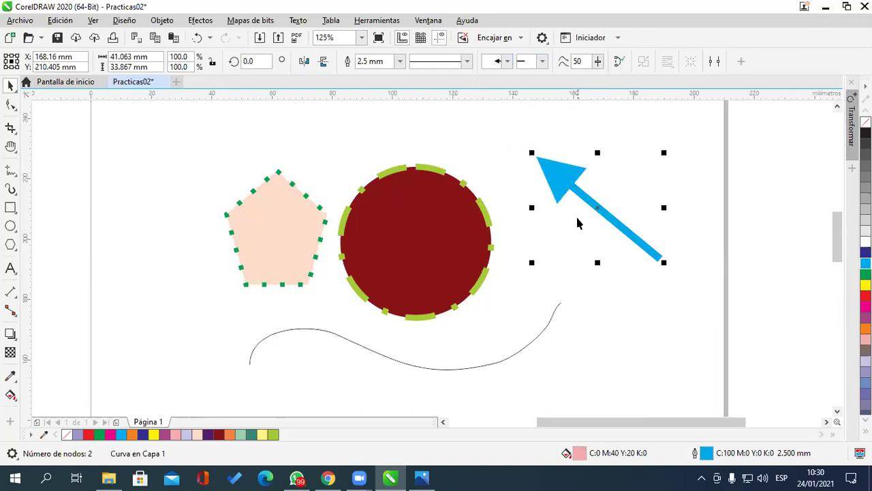
pyautogui.click(542, 66)
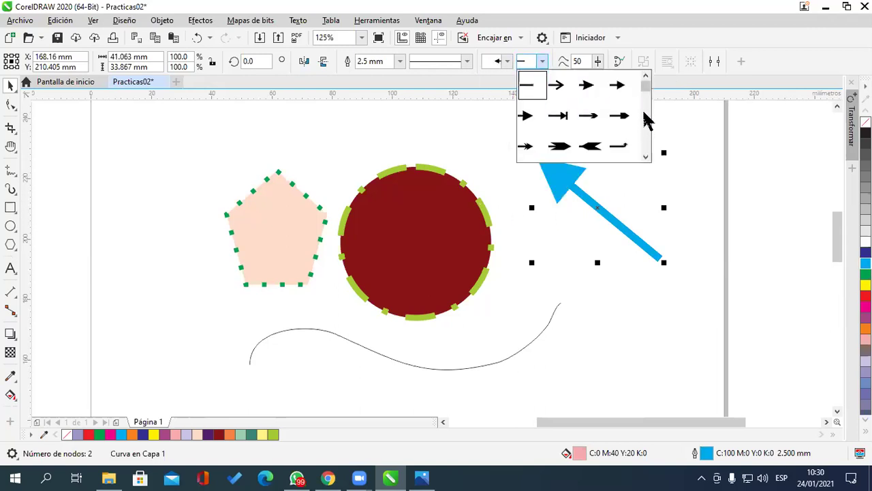
pyautogui.click(590, 146)
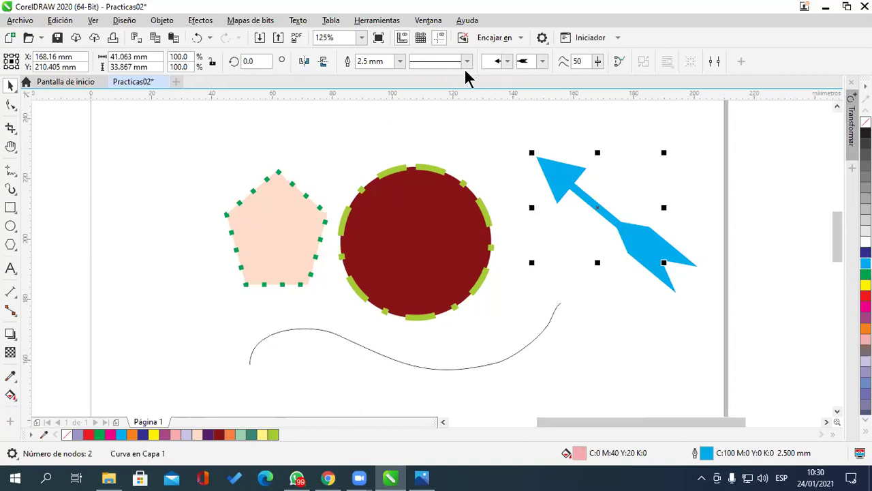
# Step: Give the cyan diagonal line a barbed double-point start arrowhead and an open double-chevron tail at its other end
pyautogui.click(525, 65)
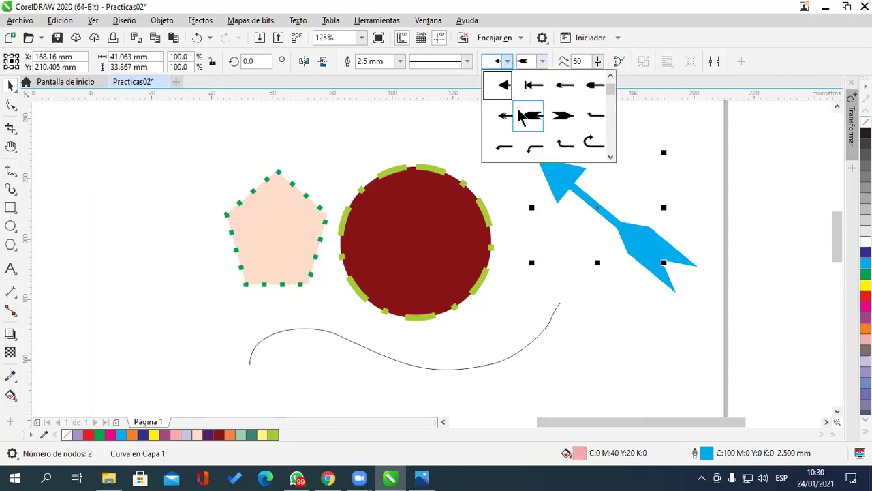
pyautogui.click(505, 118)
pyautogui.click(525, 61)
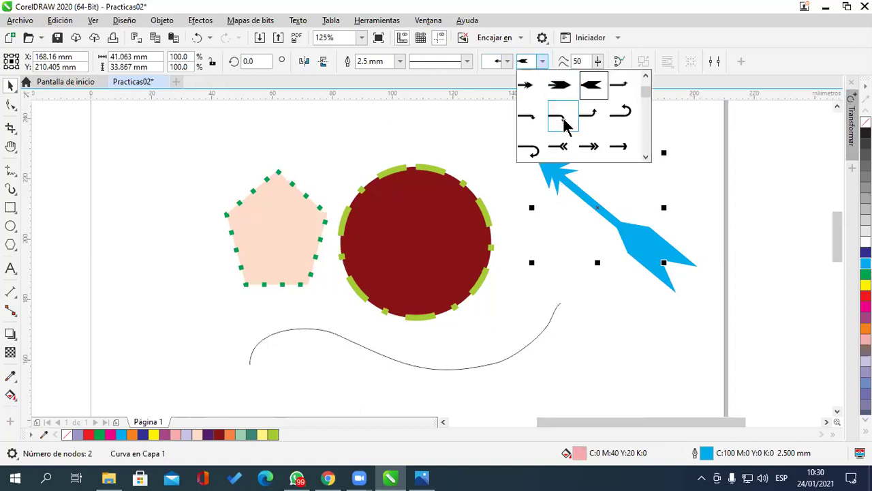
pyautogui.click(562, 125)
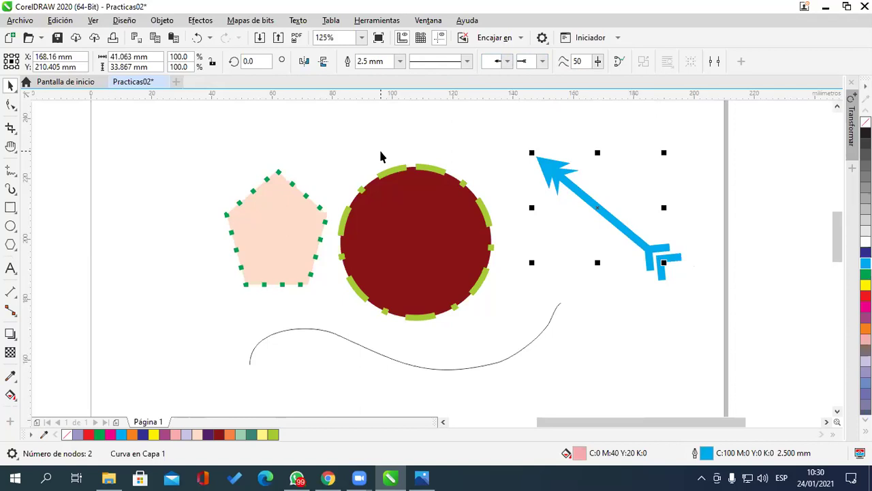
# Step: Give the wavy curve a green outline (C100 M0 Y100 K0), 1.5 mm wide, with a dotted line style
pyautogui.click(509, 351)
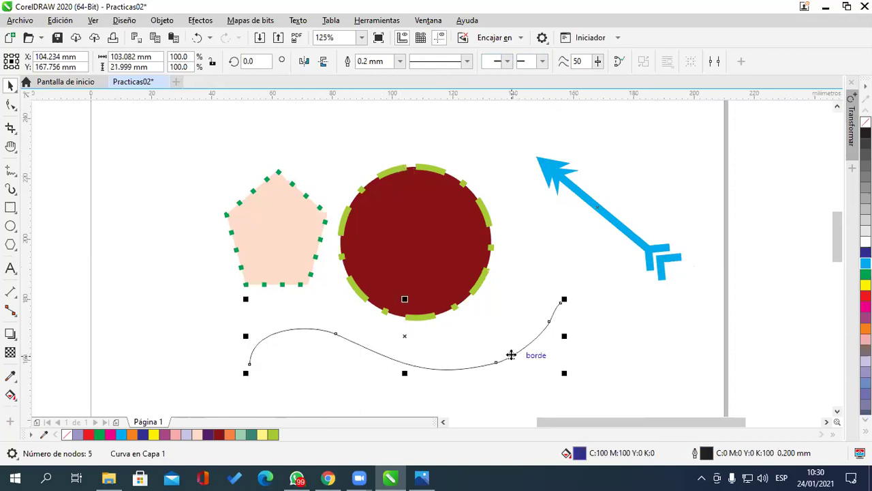
pyautogui.rightClick(865, 274)
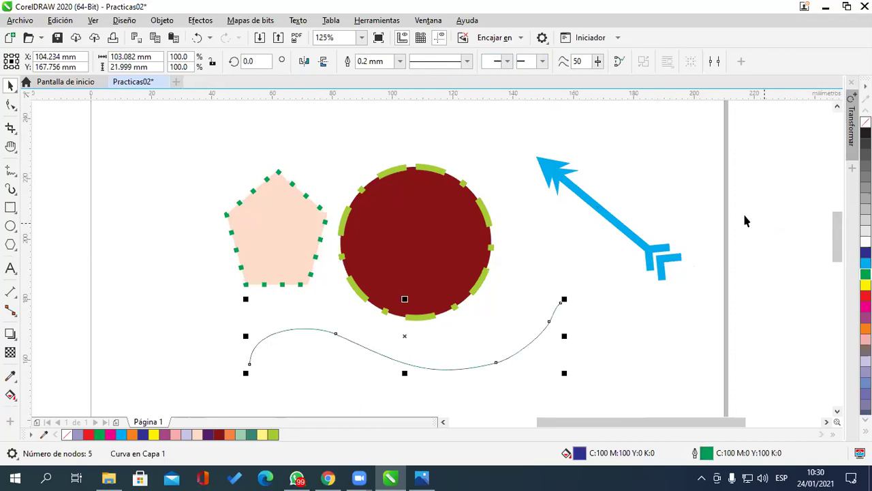
pyautogui.click(399, 62)
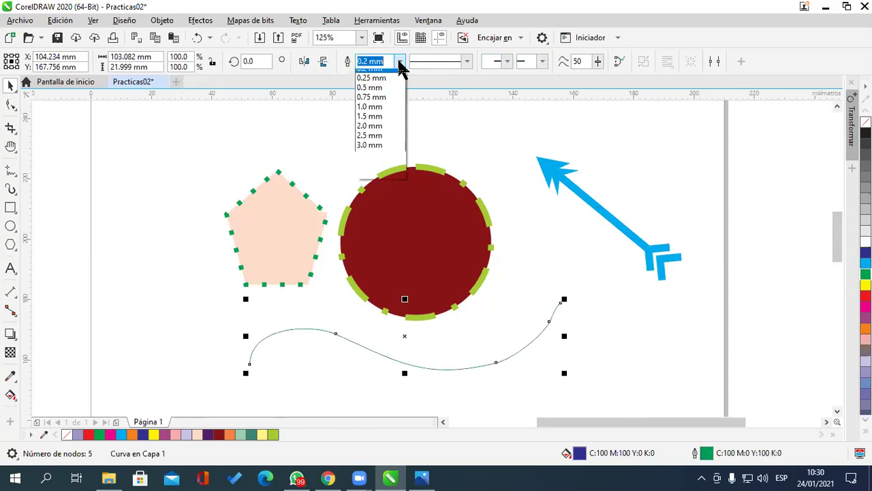
pyautogui.click(376, 151)
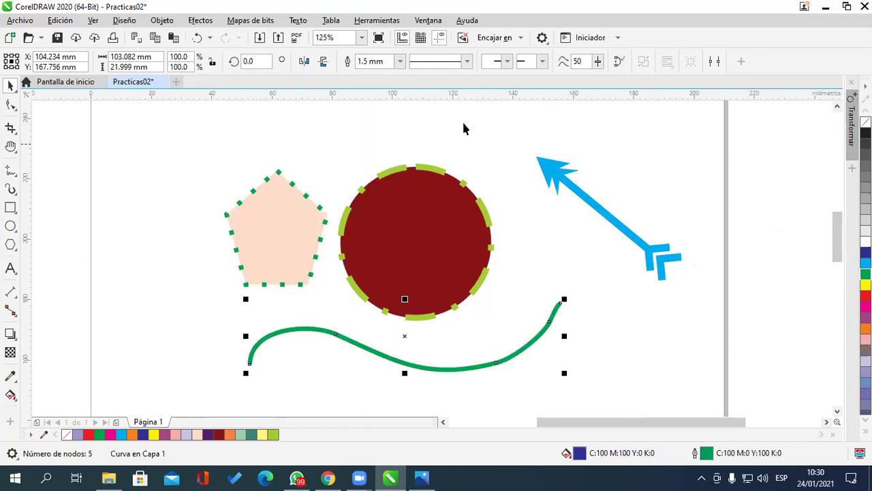
pyautogui.click(466, 62)
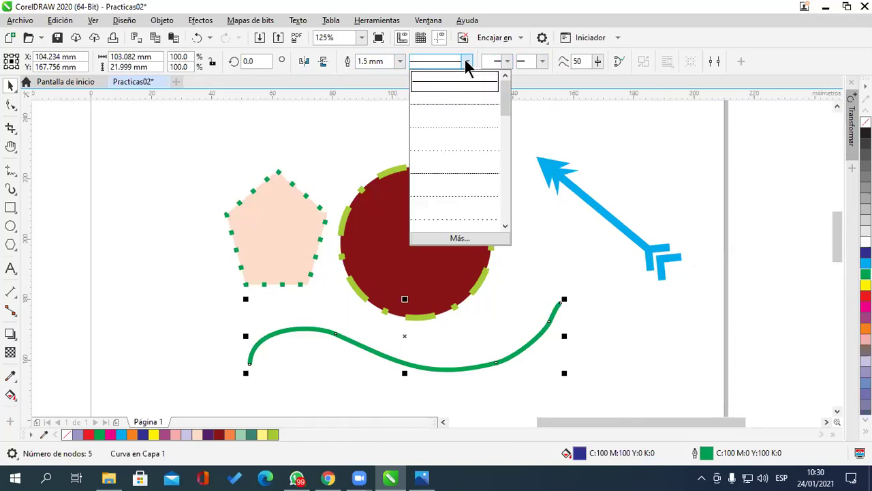
pyautogui.click(455, 103)
# Step: Add a hollow triangular start arrowhead and a hollow feathered tail end arrowhead to the dotted green curve
pyautogui.click(507, 62)
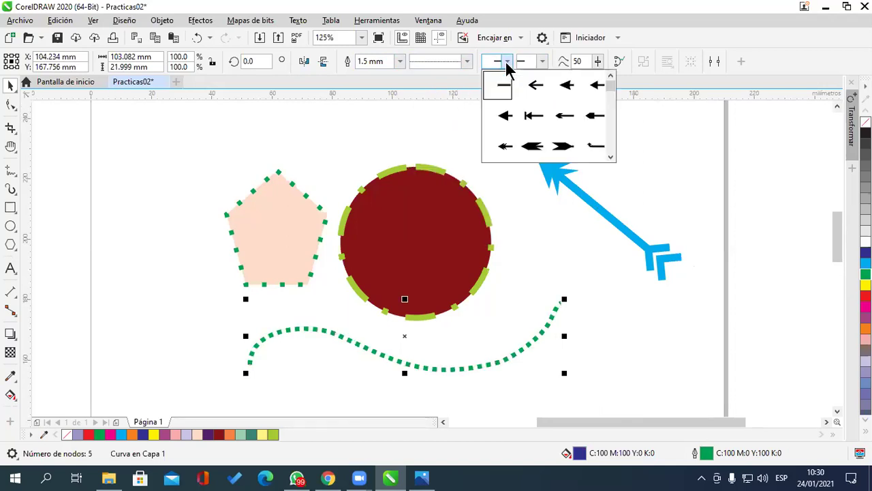
pyautogui.moveTo(611, 94); pyautogui.dragTo(611, 116)
pyautogui.click(567, 116)
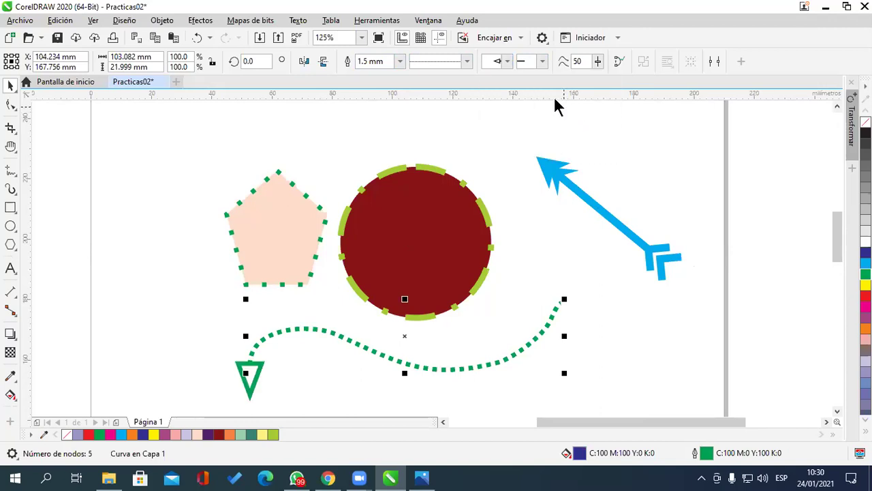
pyautogui.click(542, 62)
pyautogui.moveTo(640, 78); pyautogui.dragTo(645, 116)
pyautogui.click(599, 146)
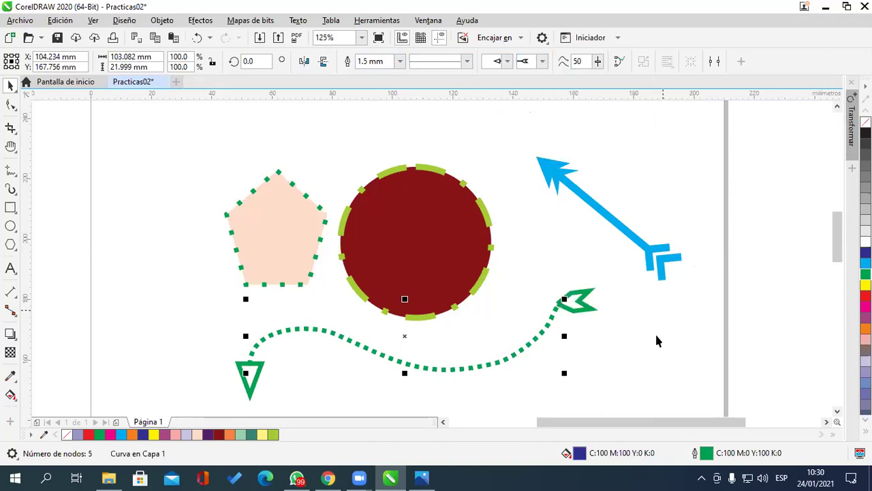
pyautogui.click(668, 356)
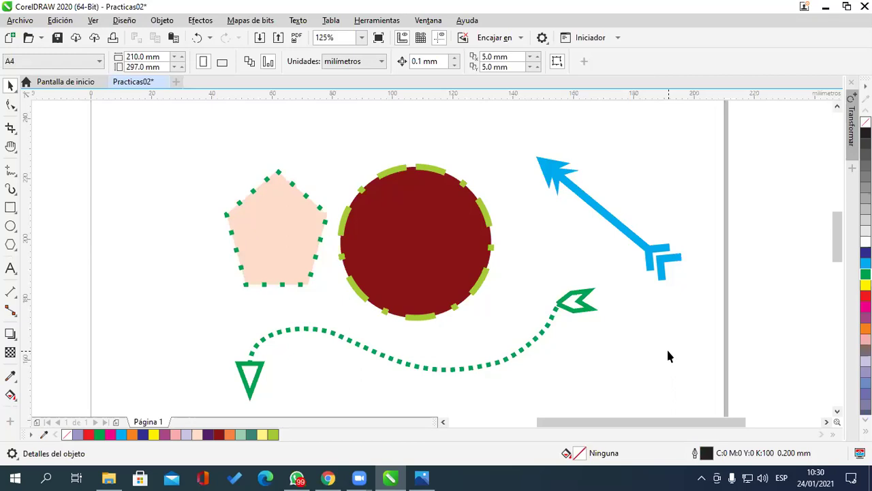
pyautogui.click(550, 325)
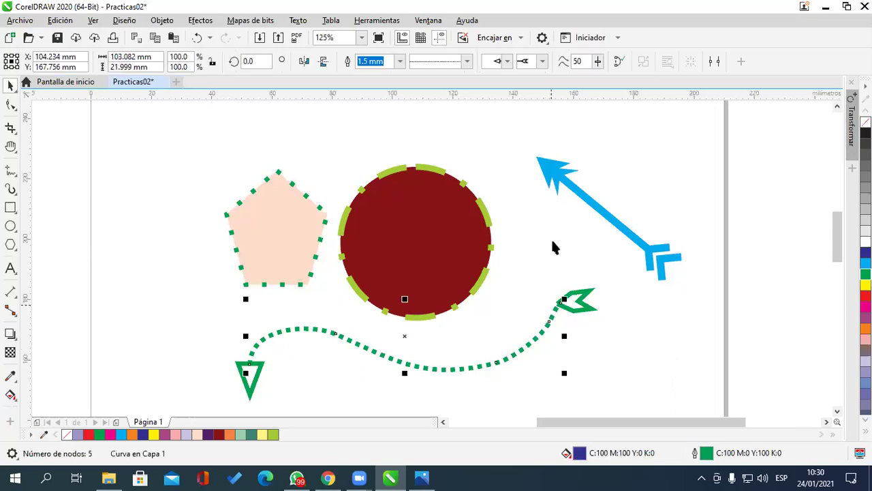
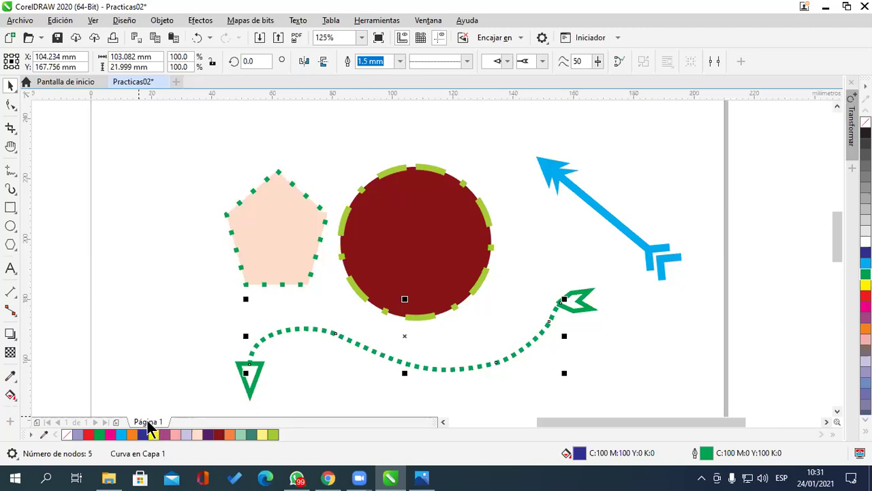
# Step: Rename the current page "Logototipo" and add a second page after it
pyautogui.rightClick(150, 426)
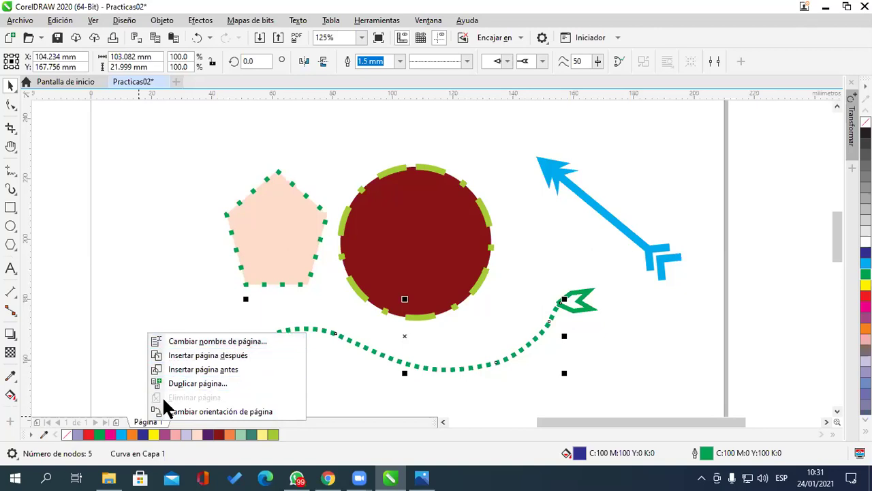
pyautogui.rightClick(144, 419)
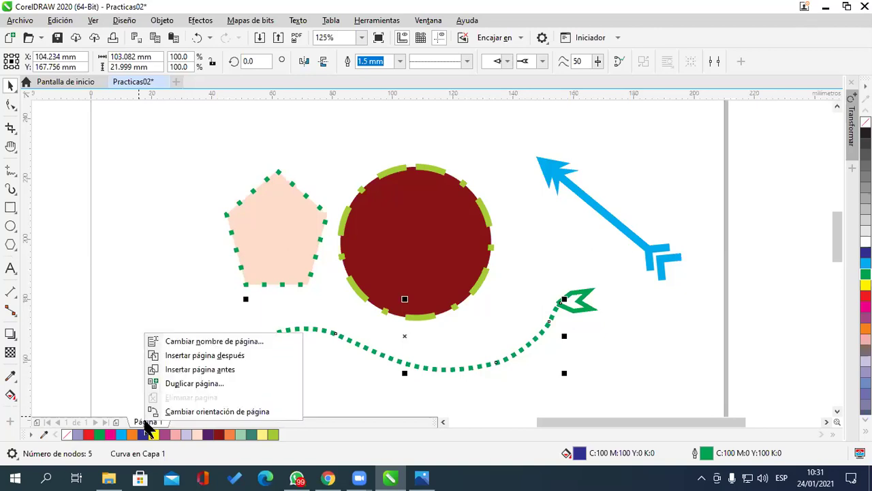
pyautogui.click(210, 346)
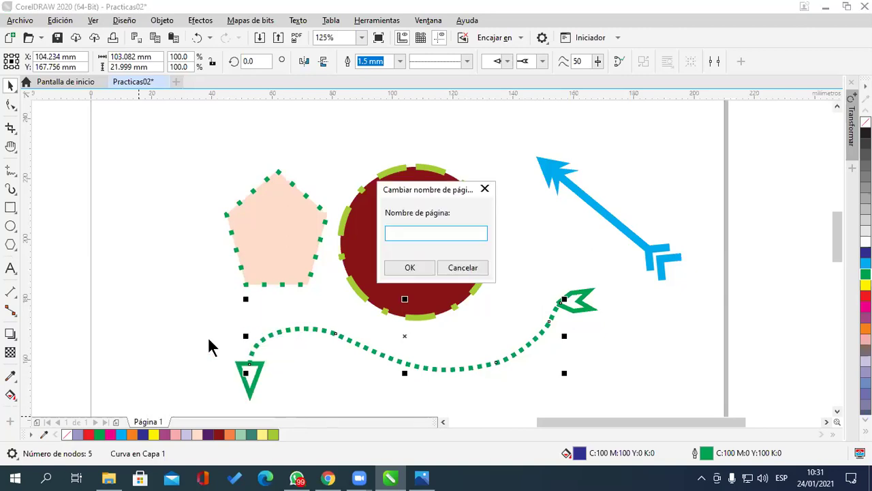
pyautogui.write('Logototipo')
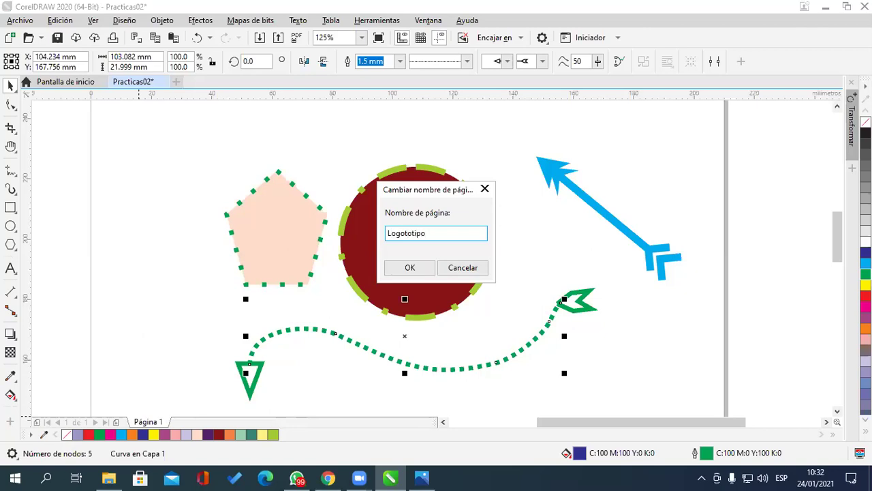
pyautogui.click(429, 271)
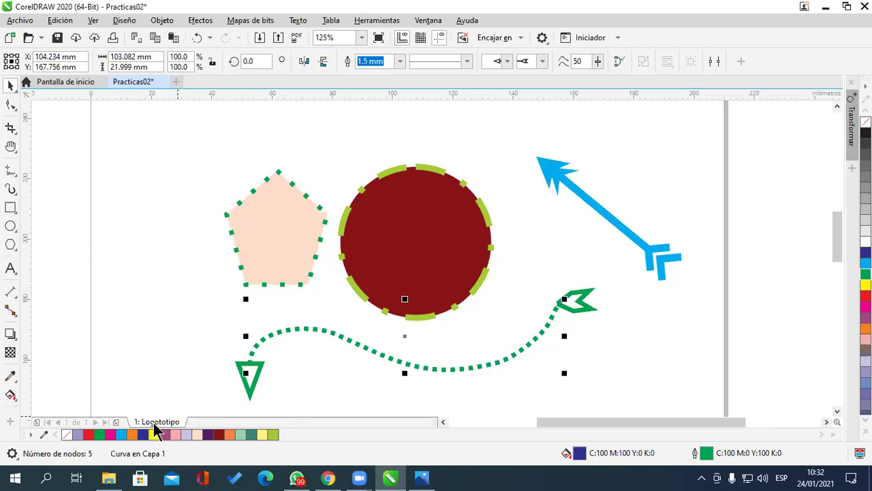
pyautogui.click(115, 422)
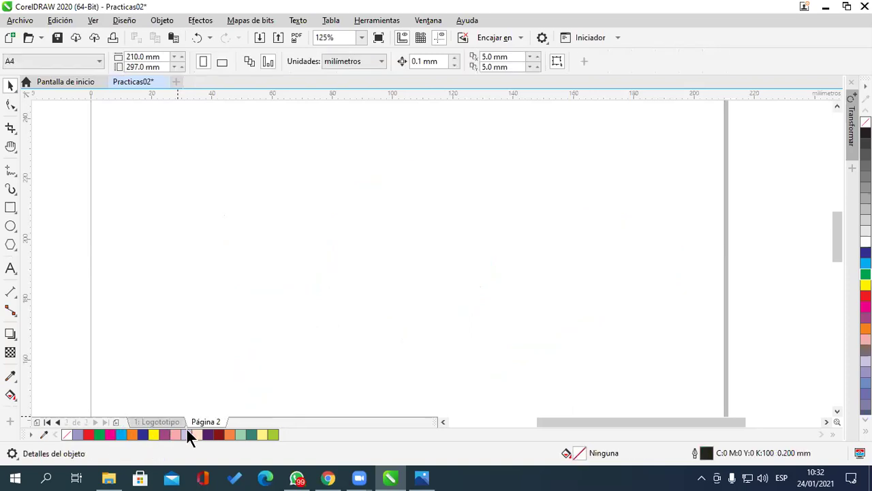
# Step: Draw a circle about 58 mm in diameter near the top of the new blank page
pyautogui.scroll(-2, 414, 224)
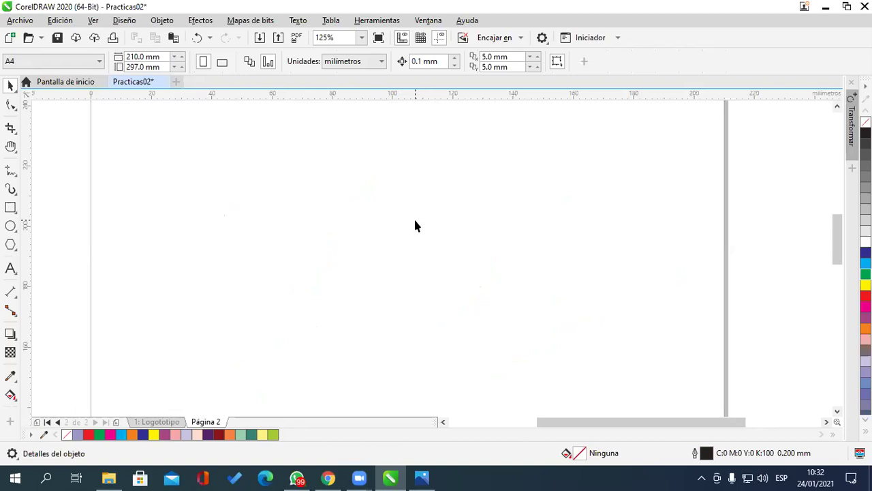
pyautogui.scroll(-1, 414, 222)
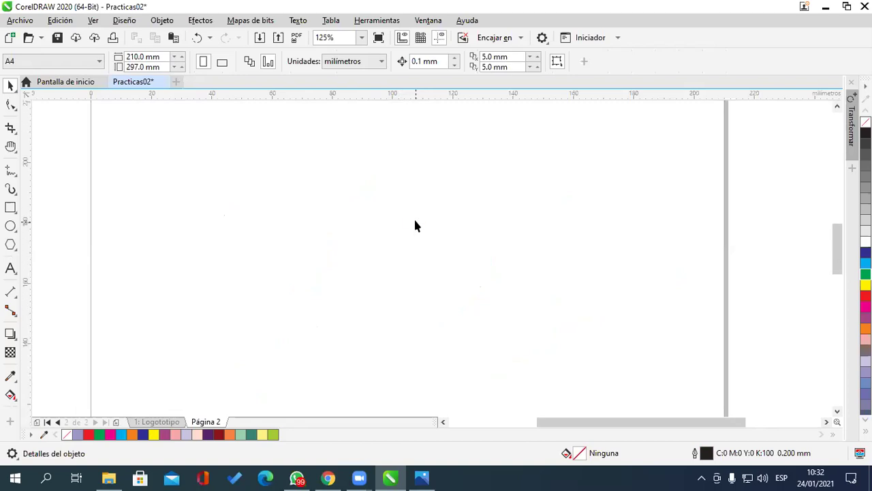
pyautogui.hscroll(1, 414, 214)
pyautogui.hscroll(2, 418, 220)
pyautogui.hscroll(-2, 413, 219)
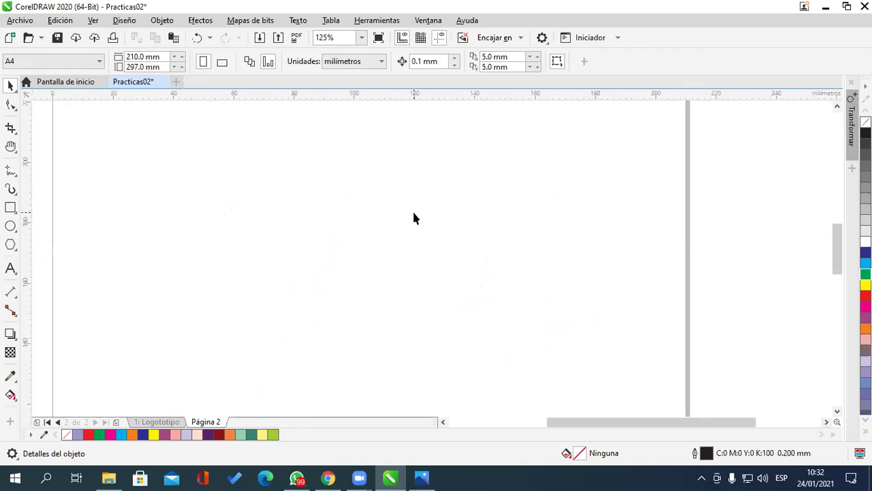
pyautogui.scroll(-1, 326, 219)
pyautogui.scroll(-2, 326, 211)
pyautogui.moveTo(331, 218); pyautogui.dragTo(445, 220)
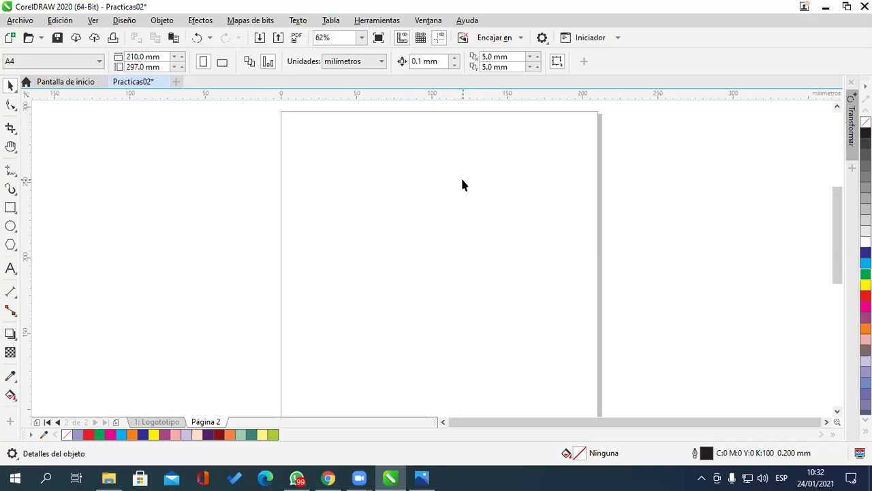
pyautogui.click(11, 225)
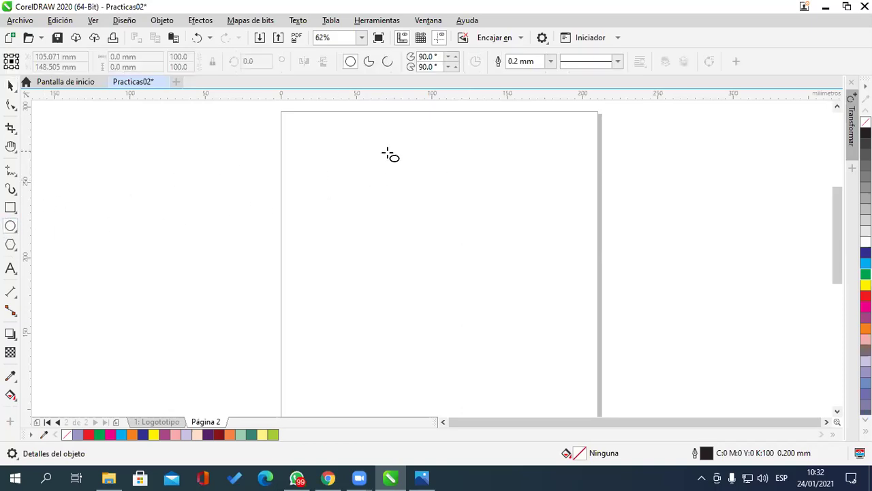
pyautogui.moveTo(409, 135); pyautogui.dragTo(501, 226)
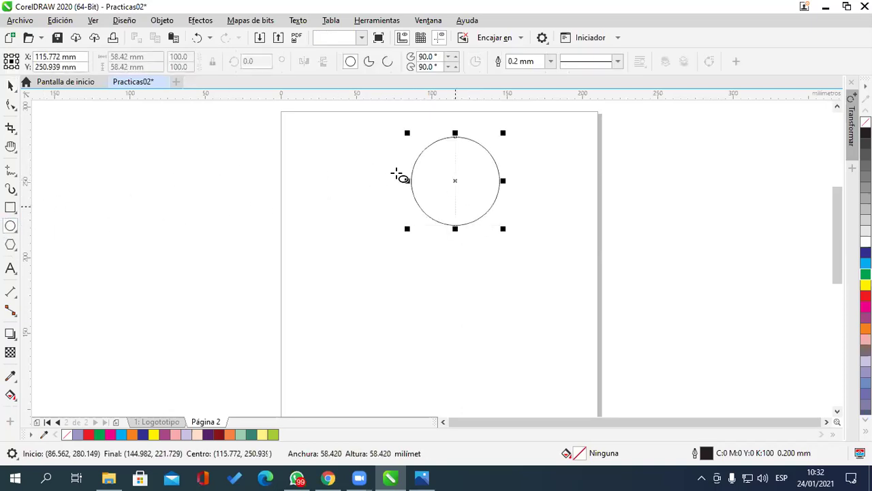
# Step: Set the circle's width and height to 60 mm
pyautogui.doubleClick(126, 57)
pyautogui.write('60')
pyautogui.press('Tab')
pyautogui.write('60')
pyautogui.press('Return')
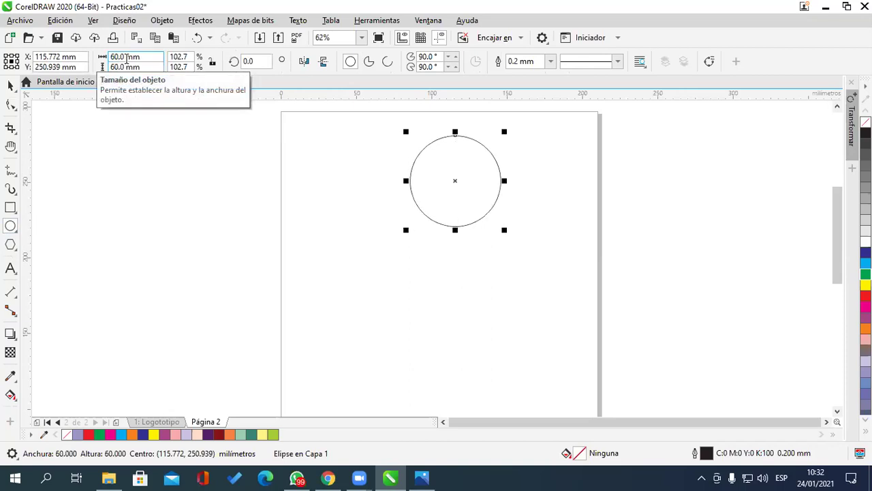
# Step: Move the circle horizontally so that its centre sits at about X 107.5 mm on the page
pyautogui.click(11, 85)
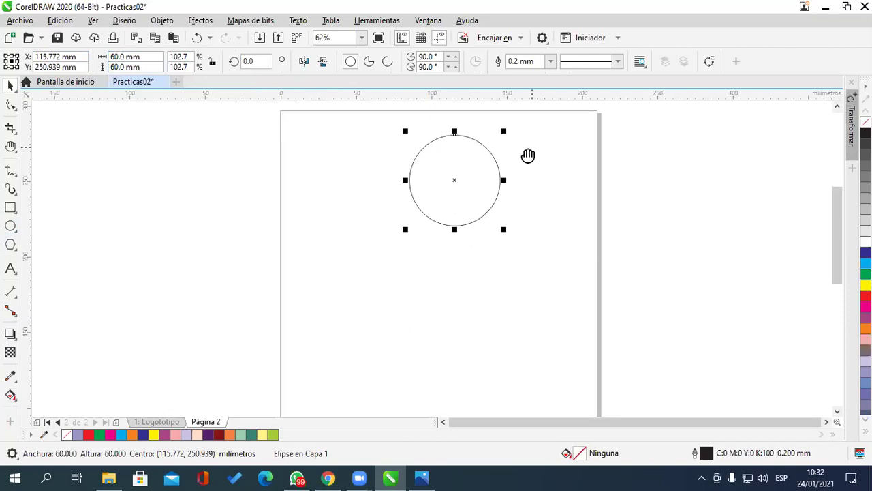
pyautogui.scroll(4, 490, 161)
pyautogui.moveTo(388, 198); pyautogui.dragTo(362, 199)
pyautogui.moveTo(467, 171); pyautogui.dragTo(524, 161)
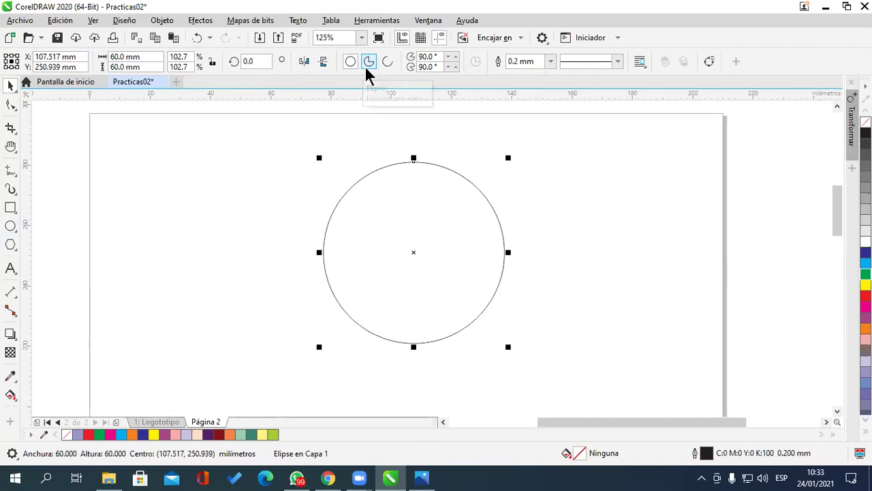
# Step: Convert the circle to a pie shape and then to an open arc
pyautogui.click(369, 63)
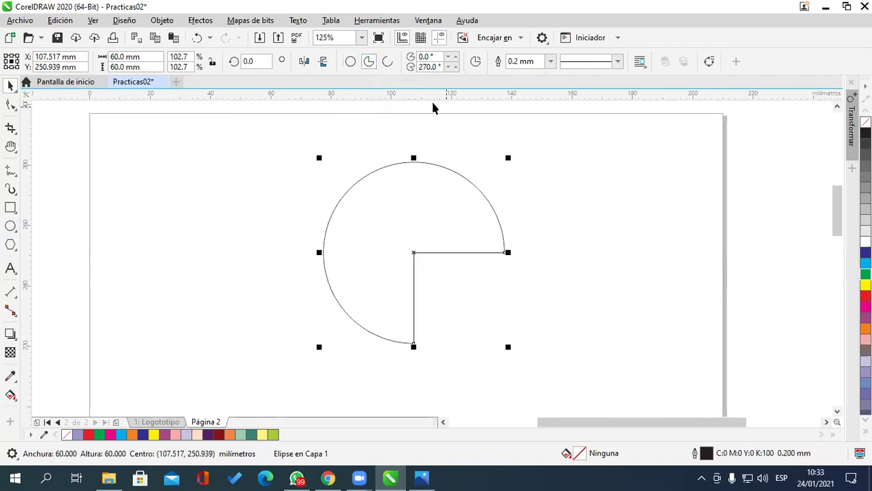
pyautogui.click(388, 62)
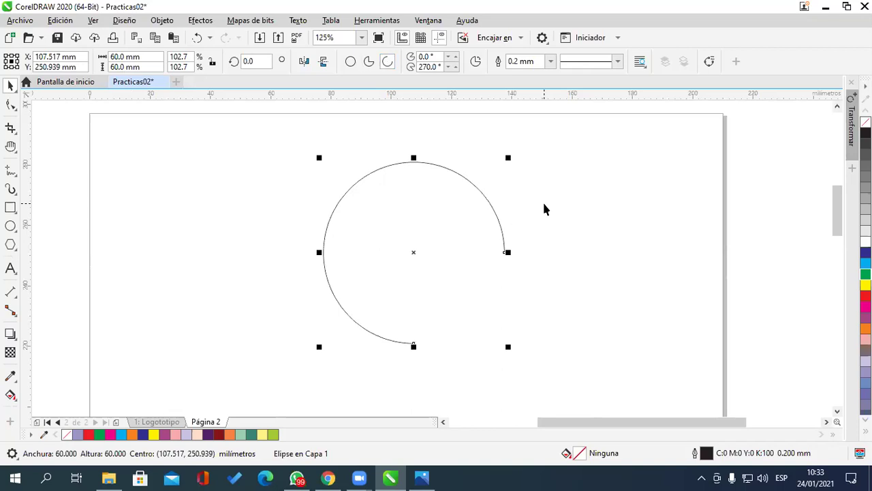
# Step: Switch the arc to an ellipse, a pie and an arc again, and restore it to a full circle
pyautogui.click(350, 61)
pyautogui.click(369, 62)
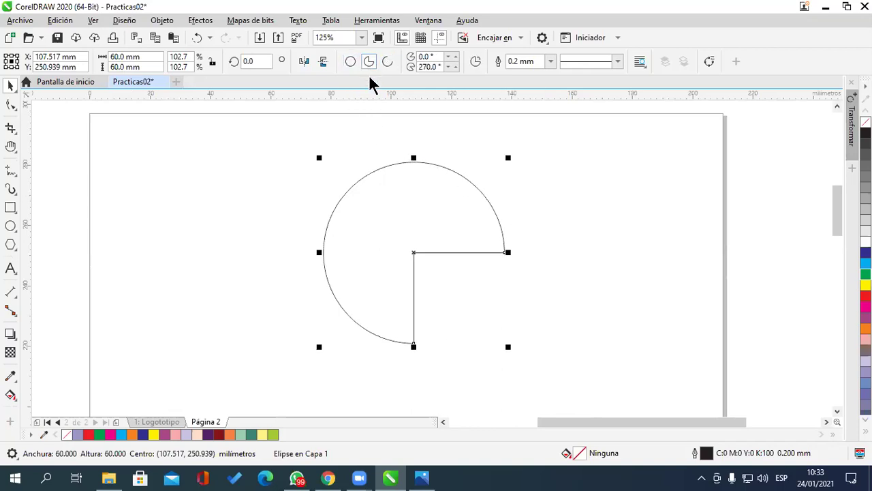
pyautogui.click(387, 64)
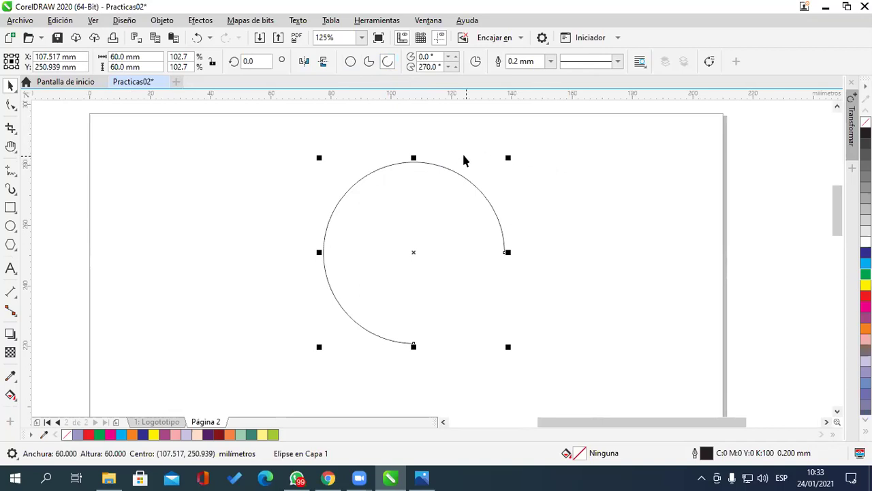
pyautogui.click(350, 62)
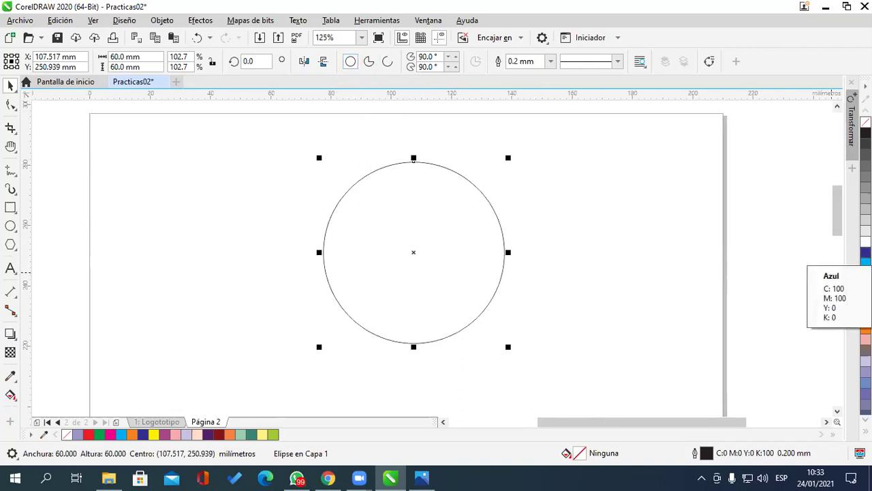
# Step: Fill the 60 mm circle with blue (C:100 M:100 Y:0 K:0) and set its outline width to Ninguna
pyautogui.click(866, 253)
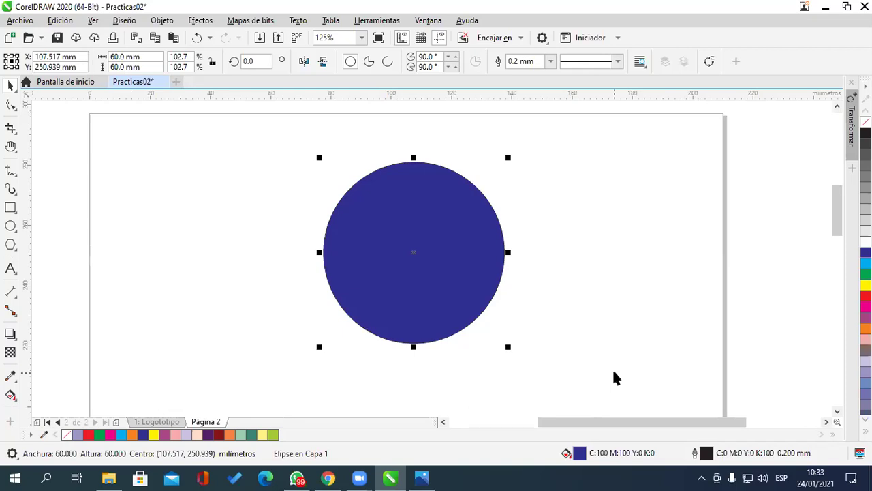
pyautogui.scroll(2, 501, 276)
pyautogui.moveTo(570, 186); pyautogui.dragTo(633, 254)
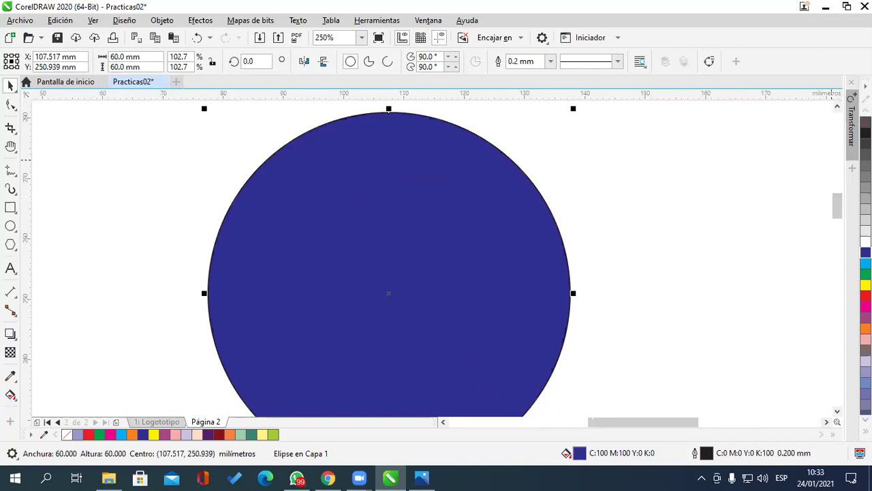
pyautogui.scroll(4, 213, 146)
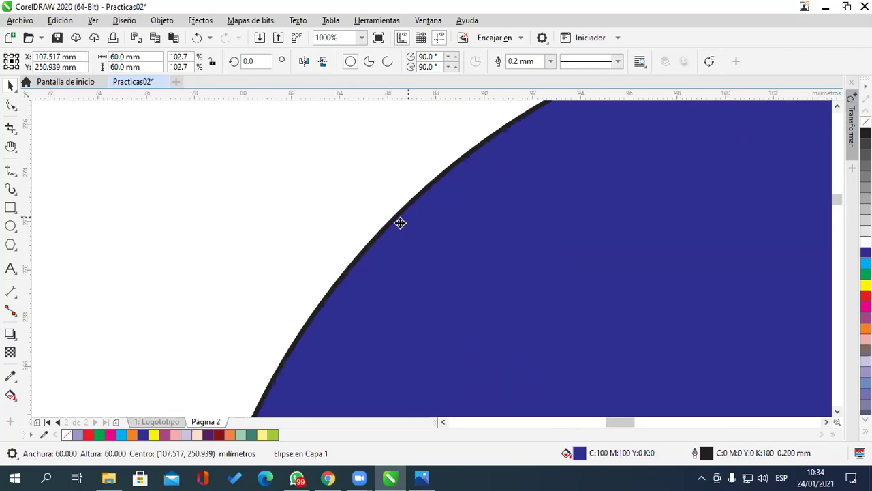
pyautogui.scroll(-4, 362, 237)
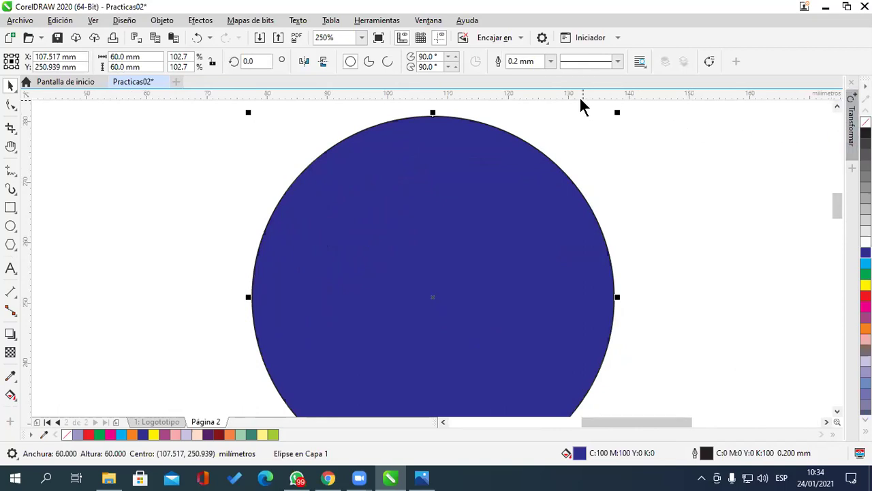
pyautogui.click(546, 62)
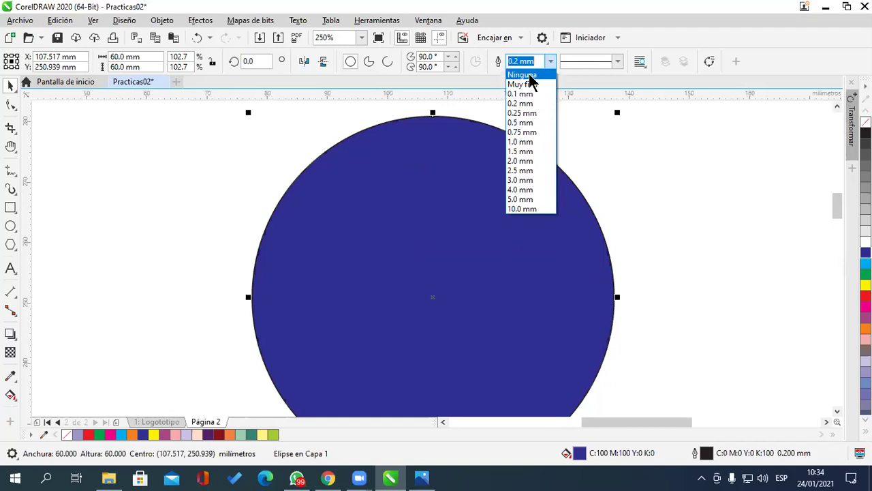
pyautogui.click(522, 75)
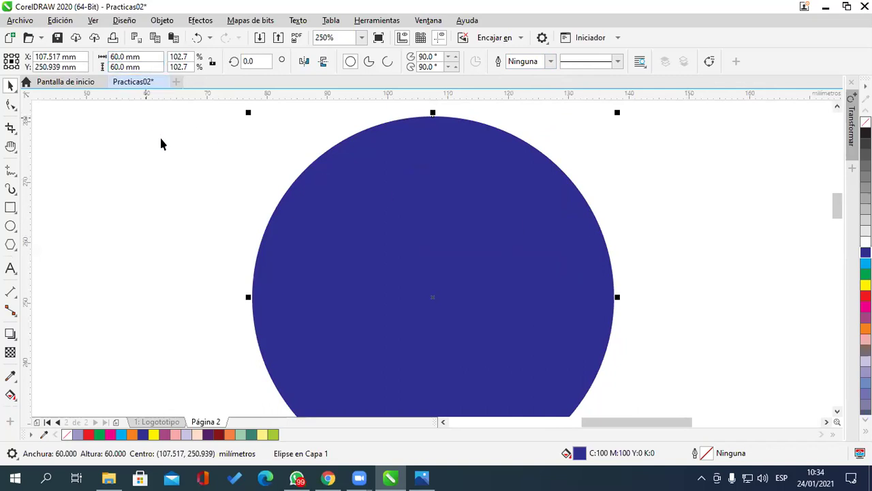
# Step: Draw a second circle about 37 mm in diameter to the right of the blue circle
pyautogui.scroll(-2, 668, 291)
pyautogui.moveTo(670, 288); pyautogui.dragTo(450, 216)
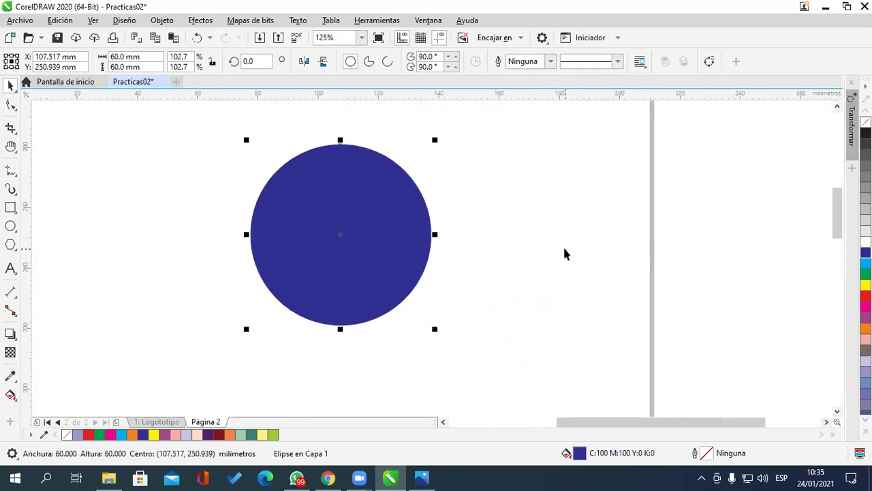
pyautogui.click(9, 226)
pyautogui.moveTo(509, 143); pyautogui.dragTo(598, 256)
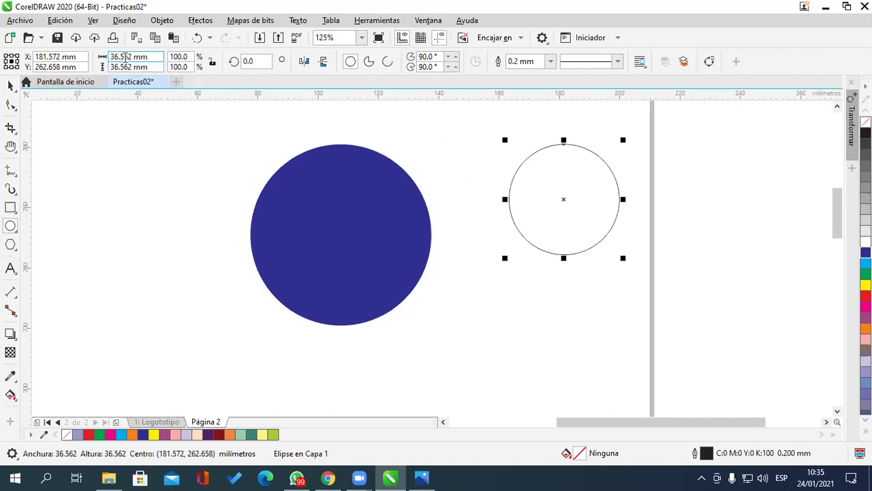
# Step: Set the second circle's width and height to 40 mm
pyautogui.moveTo(131, 56); pyautogui.dragTo(104, 53)
pyautogui.write('40')
pyautogui.press('Tab')
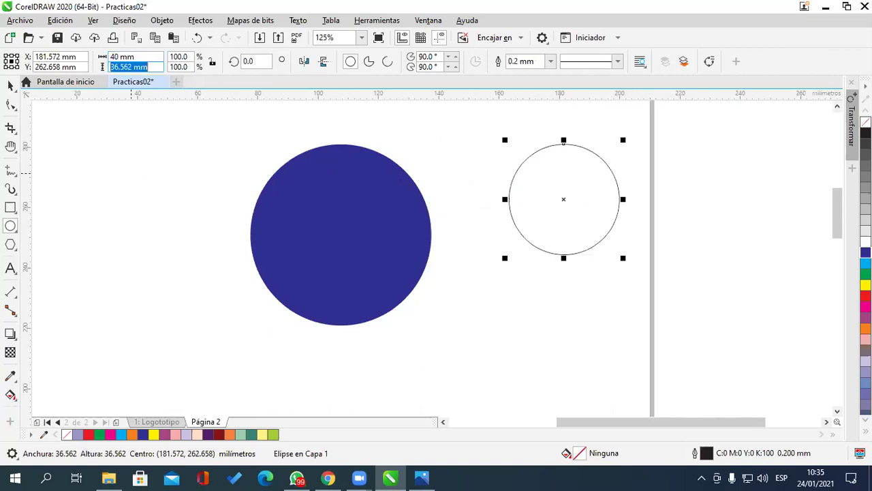
pyautogui.write('40')
pyautogui.press('Return')
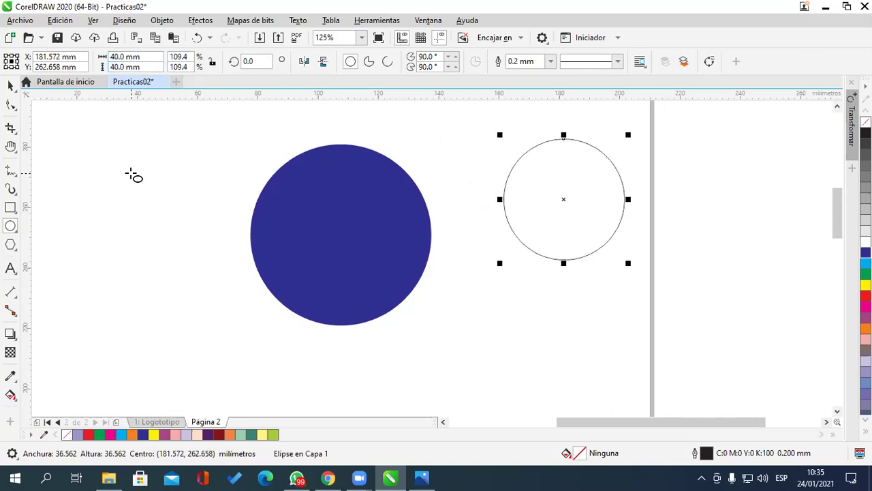
# Step: Fill the 40 mm circle with cyan (C:100 M:0 Y:0 K:0) and set its outline width to Ninguna
pyautogui.click(10, 86)
pyautogui.click(865, 263)
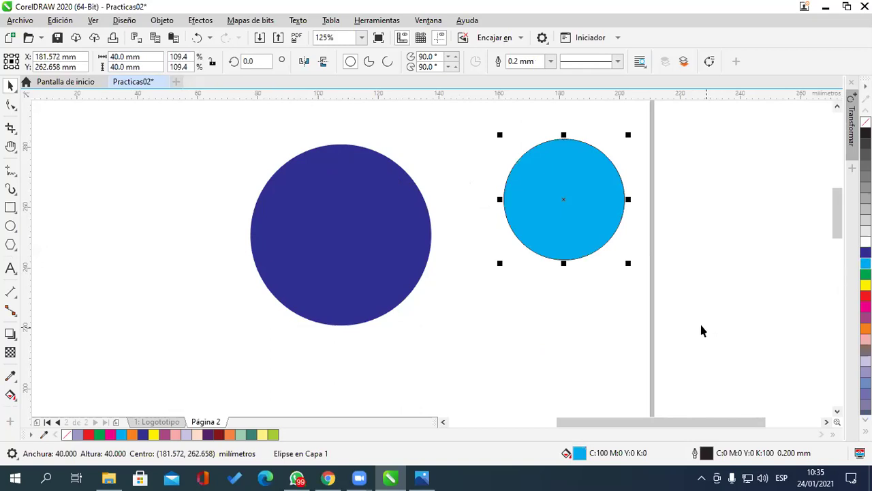
pyautogui.click(551, 62)
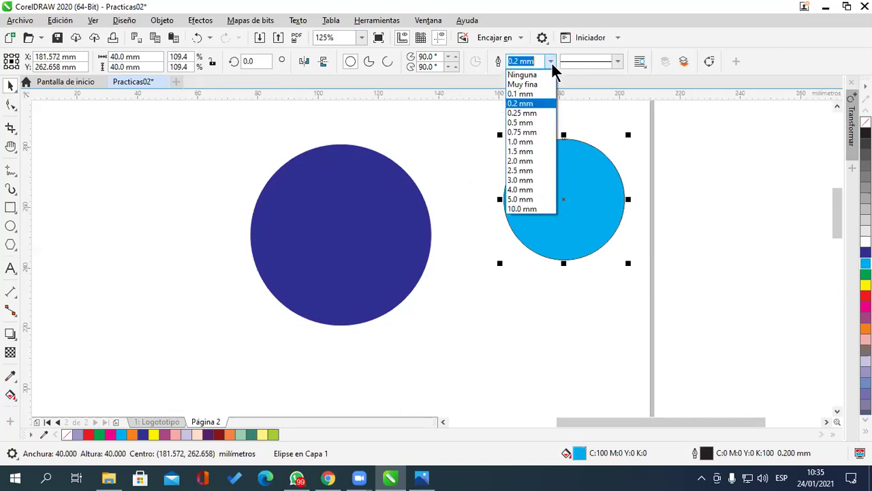
pyautogui.click(532, 74)
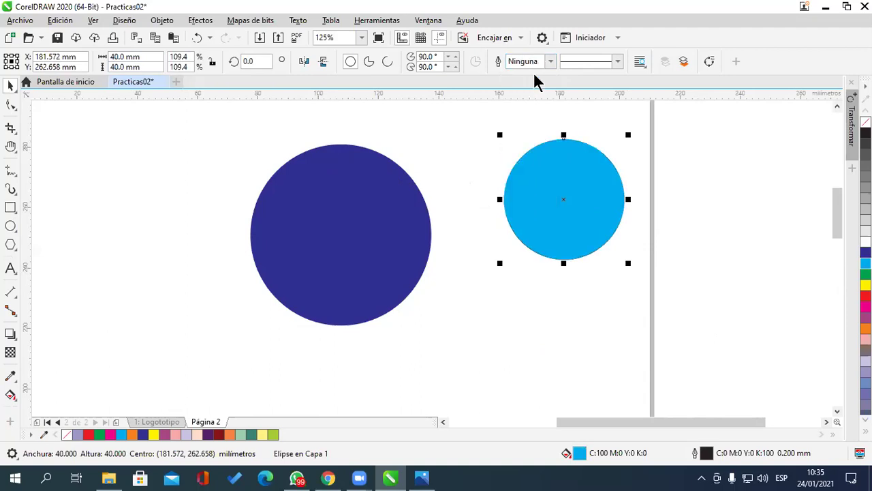
# Step: Move the cyan circle by its centre onto the centre of the blue circle, repeating the move once from outside
pyautogui.click(628, 224)
pyautogui.click(602, 228)
pyautogui.moveTo(561, 202); pyautogui.dragTo(343, 235)
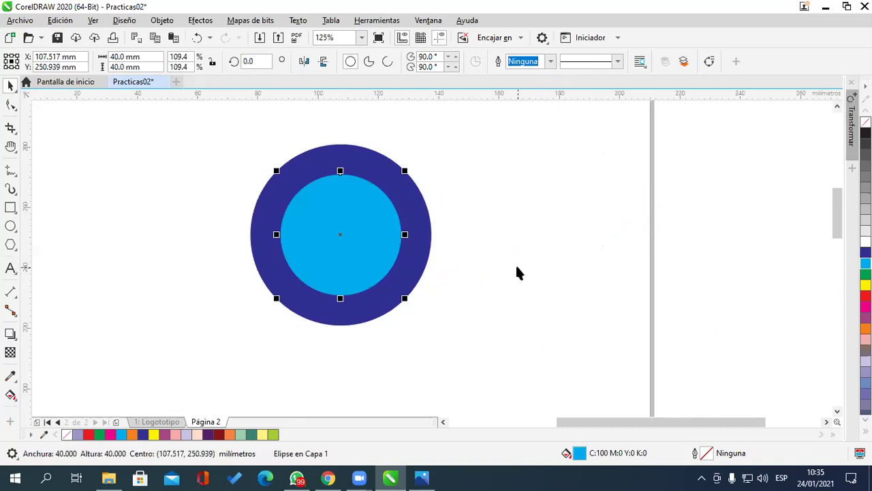
pyautogui.moveTo(370, 266); pyautogui.dragTo(563, 263)
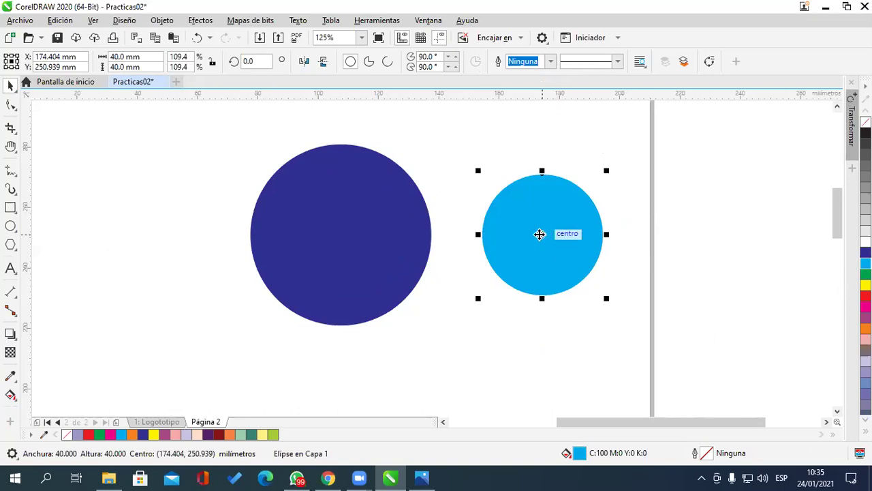
pyautogui.moveTo(540, 235); pyautogui.dragTo(340, 235)
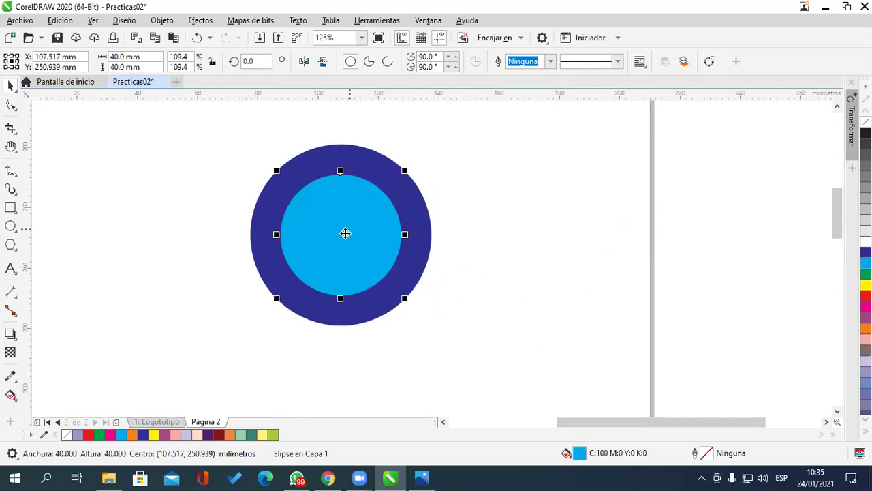
# Step: Convert the cyan circle to a pie shape and set its start angle to 358°
pyautogui.click(369, 62)
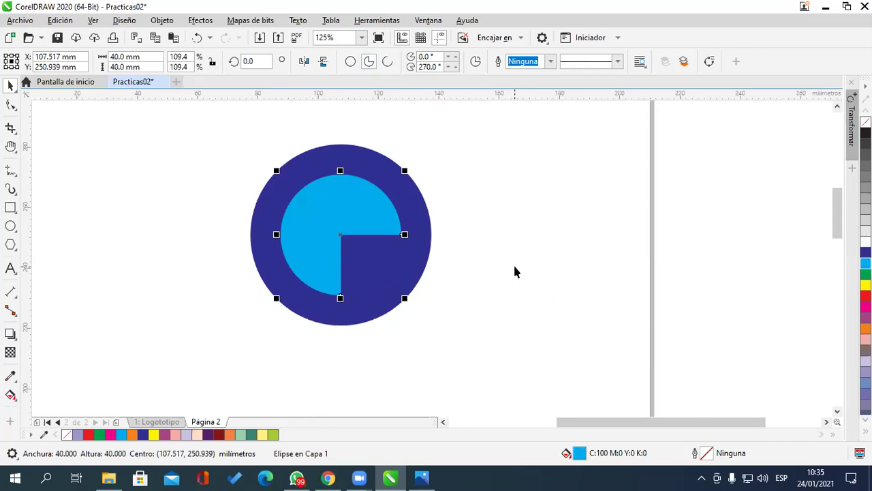
pyautogui.click(434, 58)
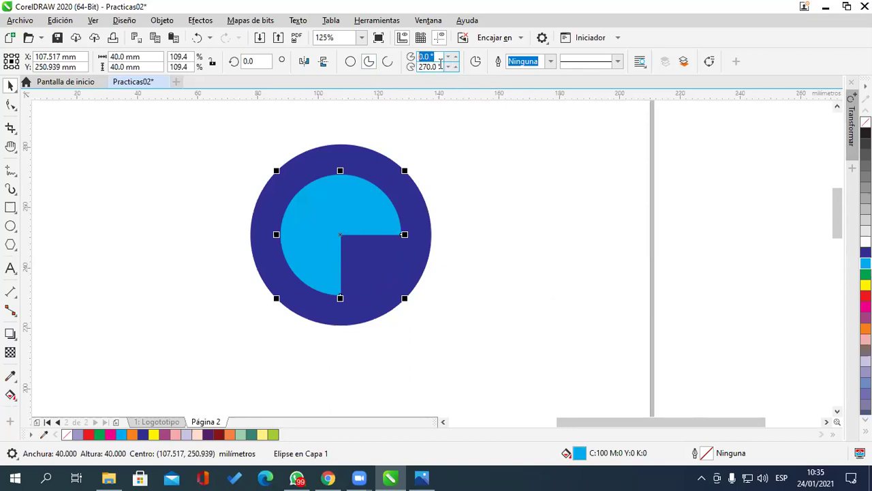
pyautogui.write('358')
pyautogui.press('Return')
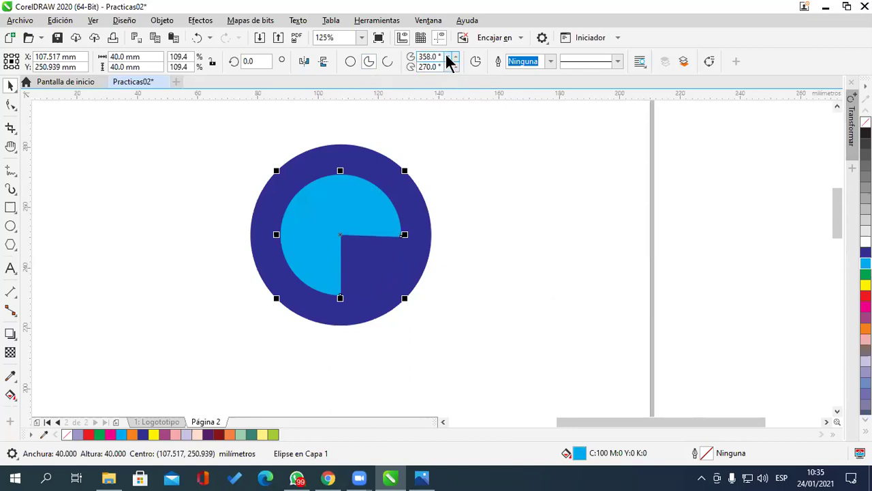
# Step: Increase the cyan pie's start angle in increments up to 33°
pyautogui.click(455, 57)
pyautogui.click(455, 56)
pyautogui.click(456, 57)
pyautogui.click(456, 57)
pyautogui.click(456, 57)
pyautogui.click(456, 56)
pyautogui.click(456, 56)
pyautogui.click(455, 56)
pyautogui.click(456, 56)
pyautogui.click(456, 57)
pyautogui.click(456, 57)
pyautogui.click(456, 56)
pyautogui.click(456, 57)
pyautogui.click(456, 57)
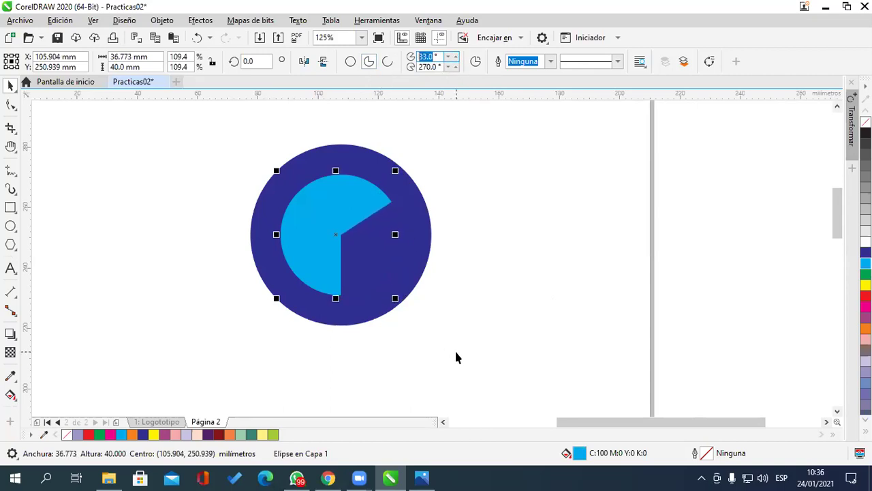
# Step: Set the cyan pie's start angle to 150° and then to 180°
pyautogui.write('150')
pyautogui.press('Return')
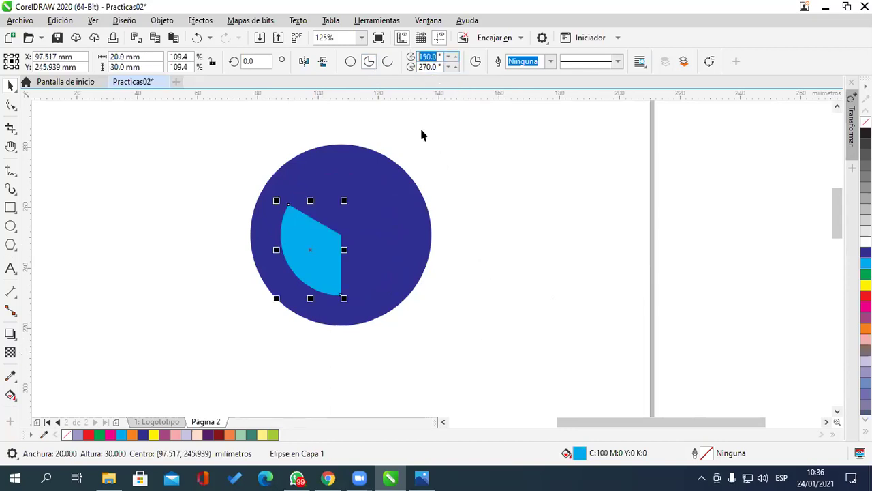
pyautogui.write('180')
pyautogui.press('Return')
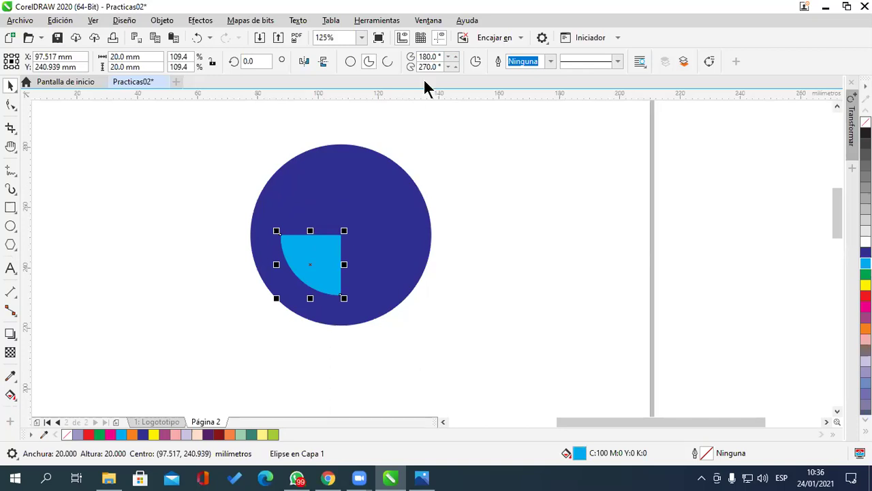
# Step: Set the cyan pie's start angle to 360° and then to 90°
pyautogui.click(437, 57)
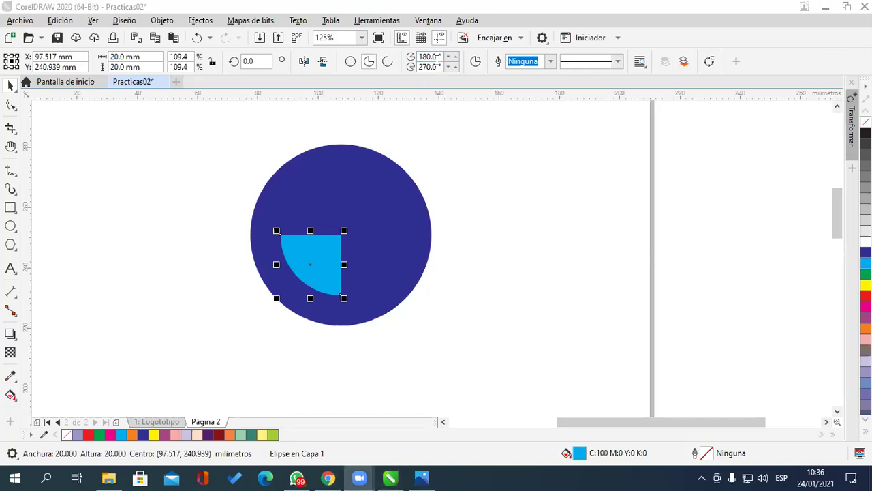
pyautogui.write('360')
pyautogui.press('Return')
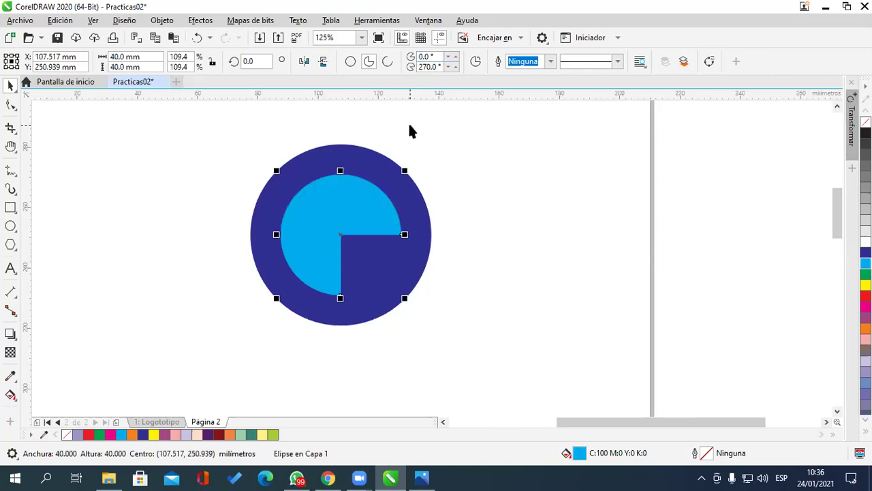
pyautogui.doubleClick(426, 56)
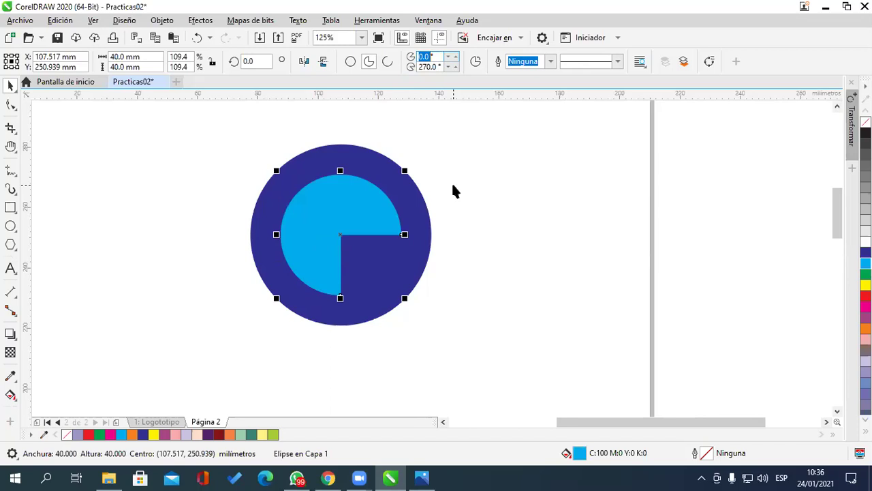
pyautogui.write('90')
pyautogui.press('Return')
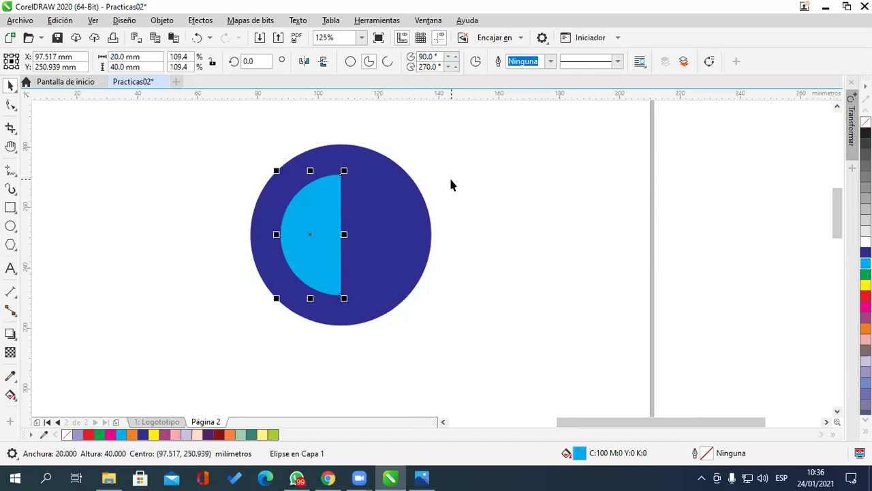
# Step: Set the cyan pie's start angle to 45°
pyautogui.doubleClick(426, 56)
pyautogui.write('45')
pyautogui.press('Return')
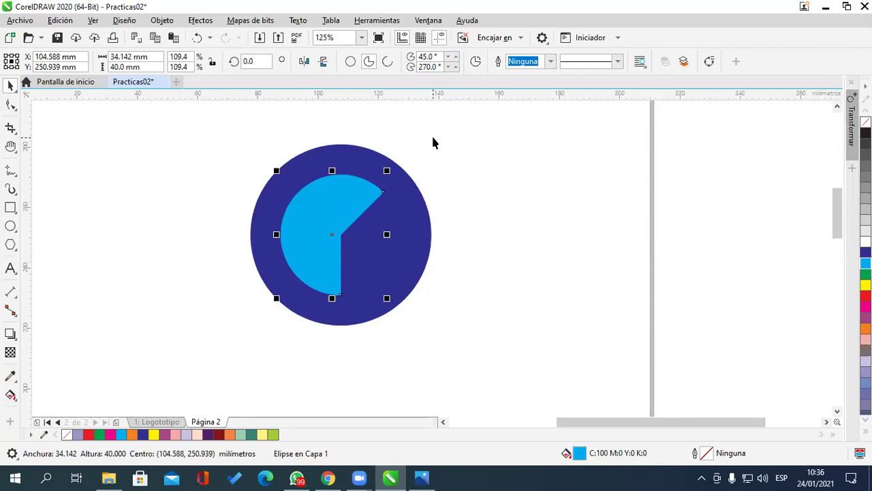
# Step: Set the cyan pie's end angle to 45°
pyautogui.press('F4')
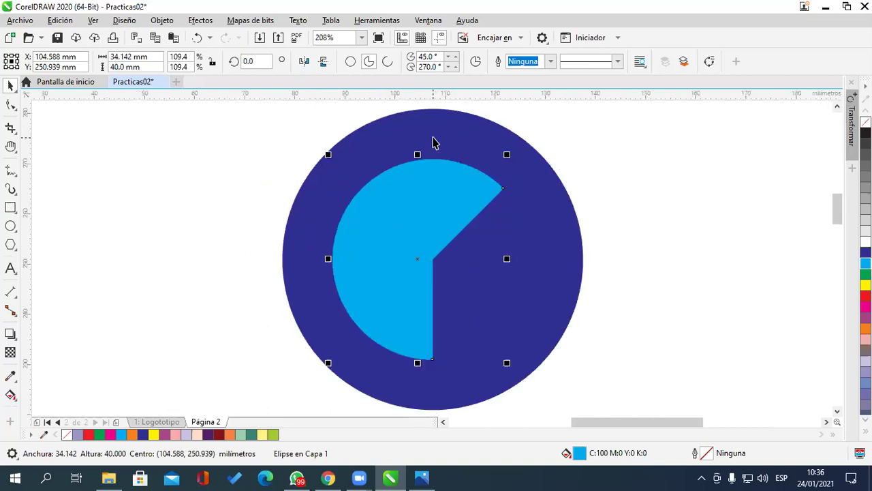
pyautogui.click(639, 210)
pyautogui.click(470, 230)
pyautogui.click(448, 233)
pyautogui.click(420, 68)
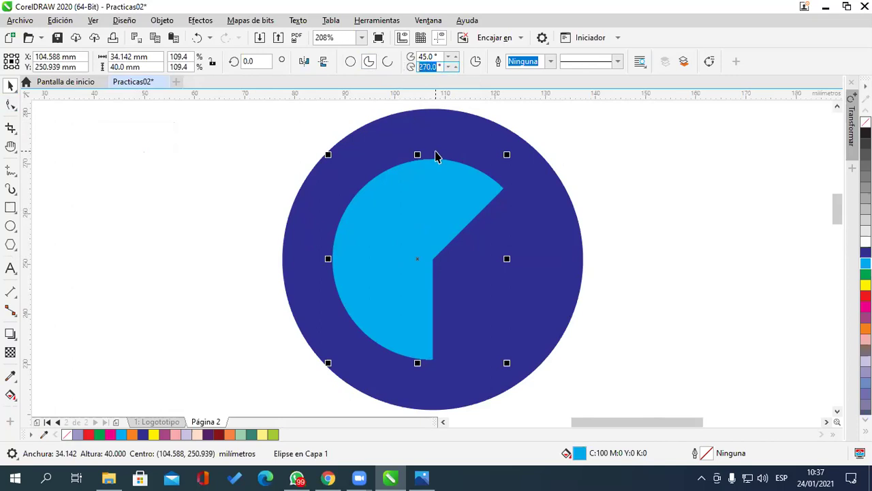
pyautogui.write('45')
pyautogui.press('Return')
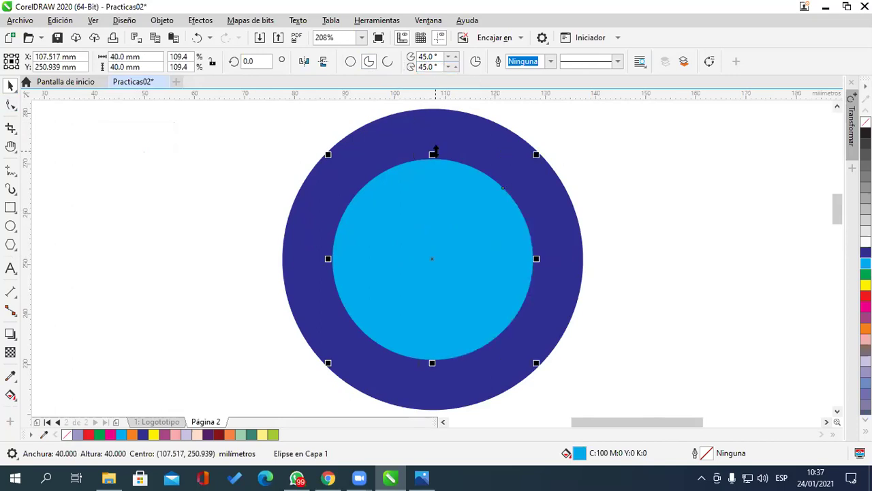
# Step: Set the cyan pie's start angle to 90° and then its end angle to 90°
pyautogui.click(423, 57)
pyautogui.write('90')
pyautogui.press('Return')
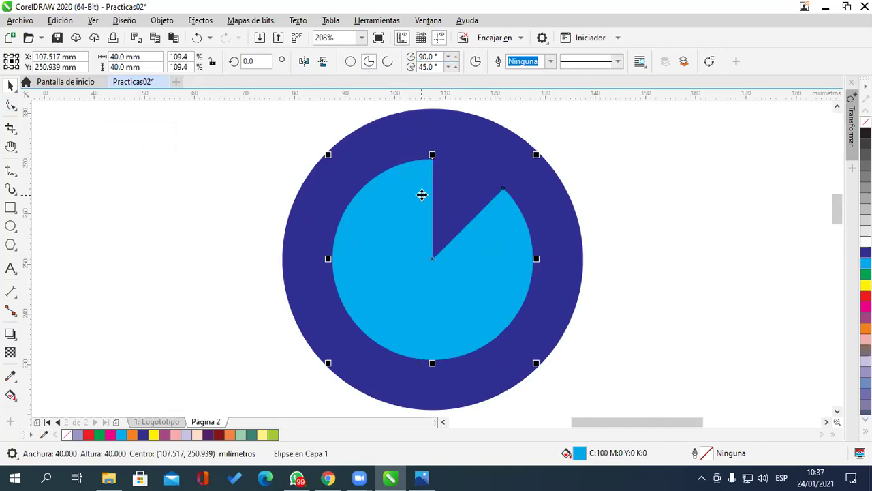
pyautogui.click(426, 66)
pyautogui.write('90')
pyautogui.press('Return')
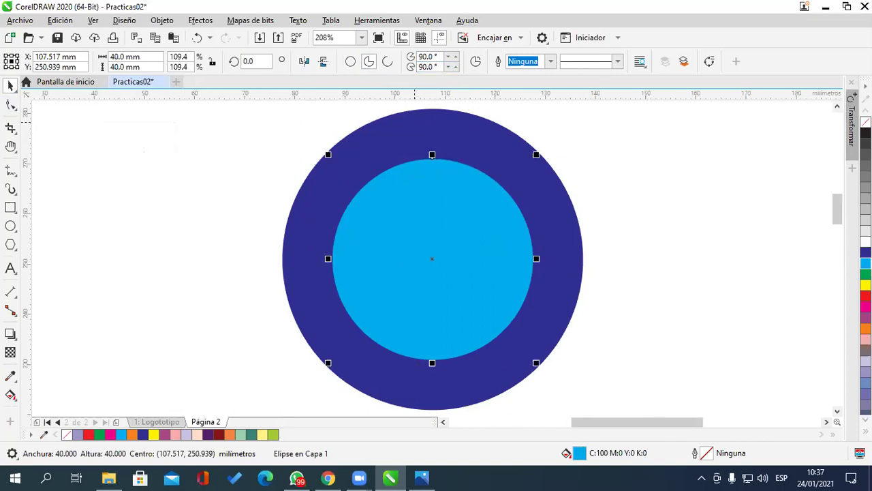
# Step: Set the cyan pie's start angle to 180°
pyautogui.click(427, 57)
pyautogui.write('18')
pyautogui.press('Return')
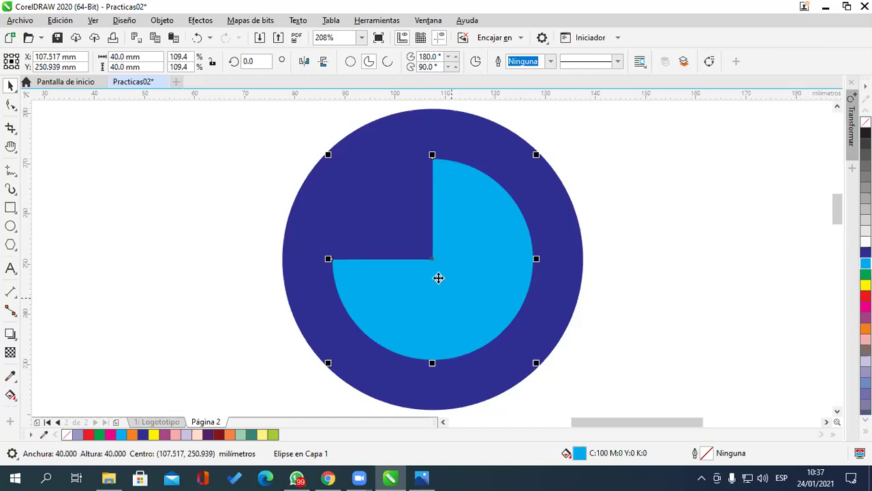
# Step: Use the Shape tool to move the cyan pie's end angle to 0° and then back to 90°
pyautogui.click(10, 105)
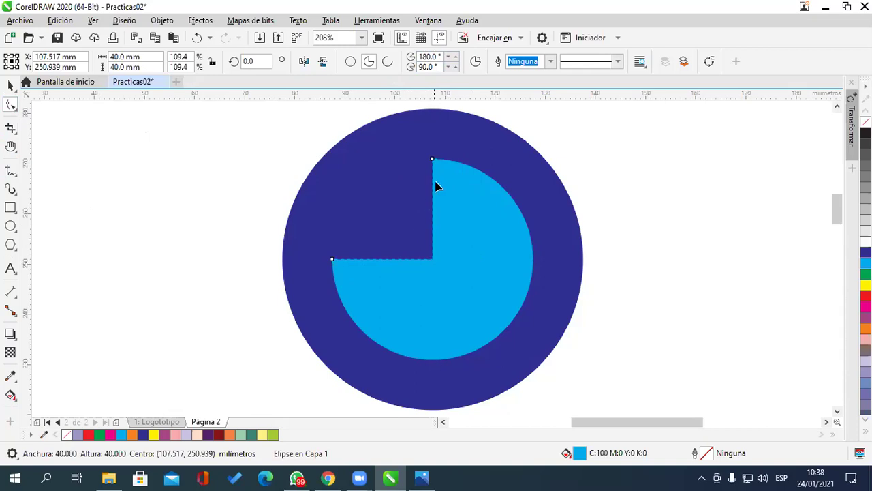
pyautogui.click(10, 85)
pyautogui.press('Escape')
pyautogui.click(449, 283)
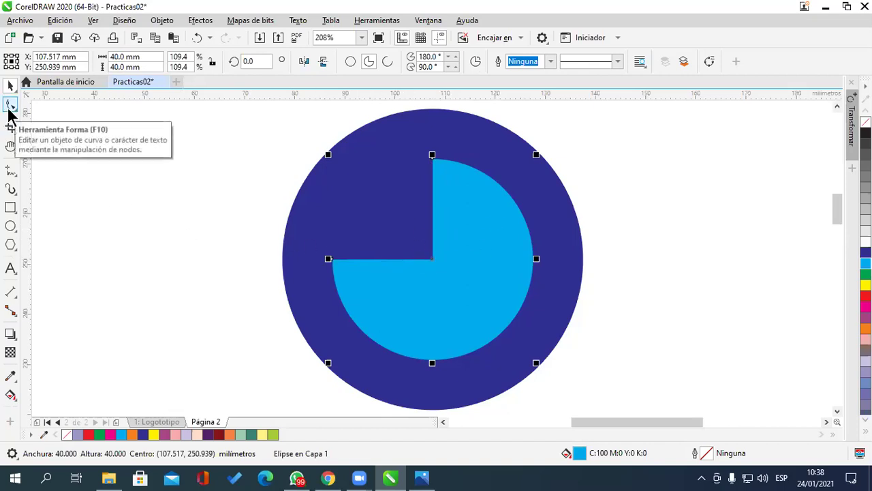
pyautogui.click(10, 106)
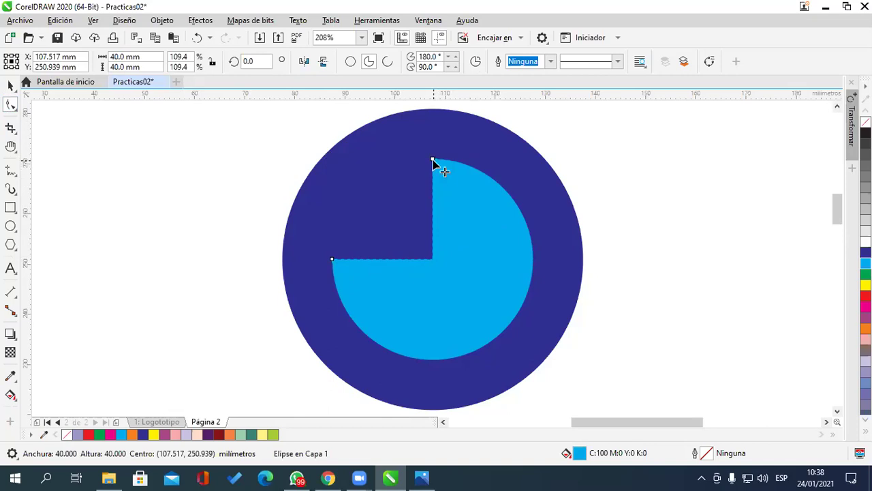
pyautogui.moveTo(438, 166); pyautogui.dragTo(532, 259)
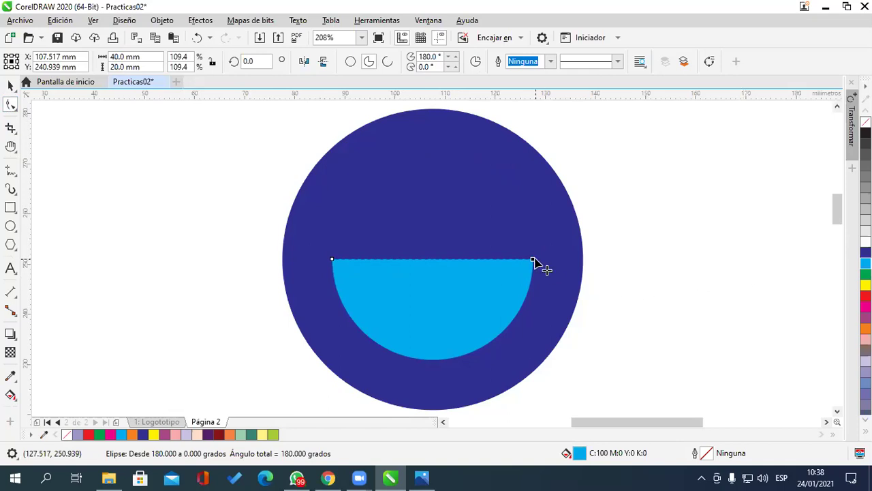
pyautogui.moveTo(537, 262); pyautogui.dragTo(436, 192)
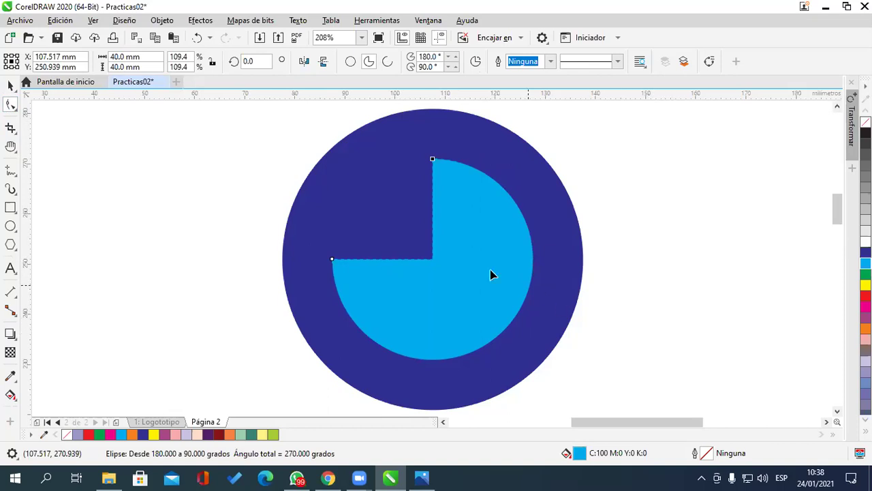
pyautogui.click(70, 17)
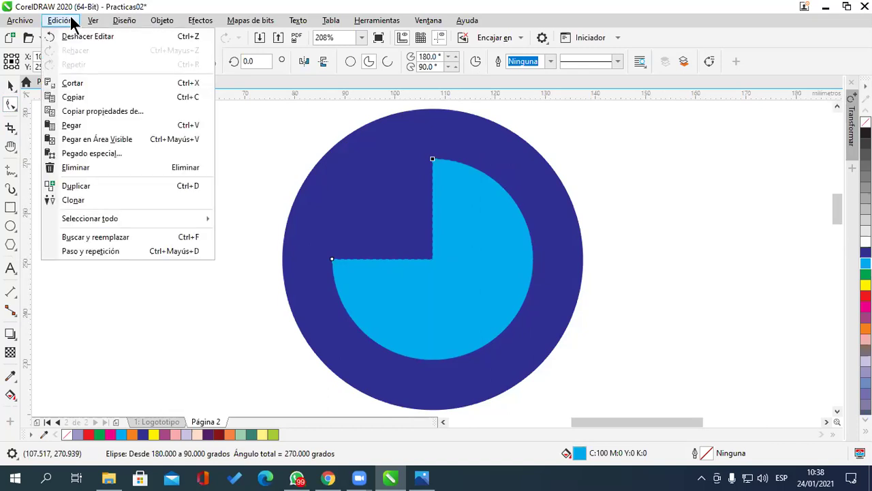
pyautogui.moveTo(92, 21)
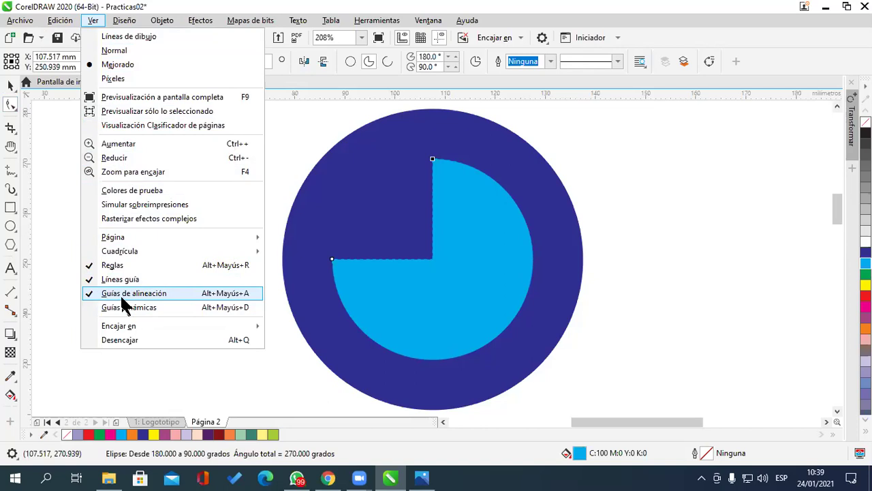
pyautogui.click(10, 85)
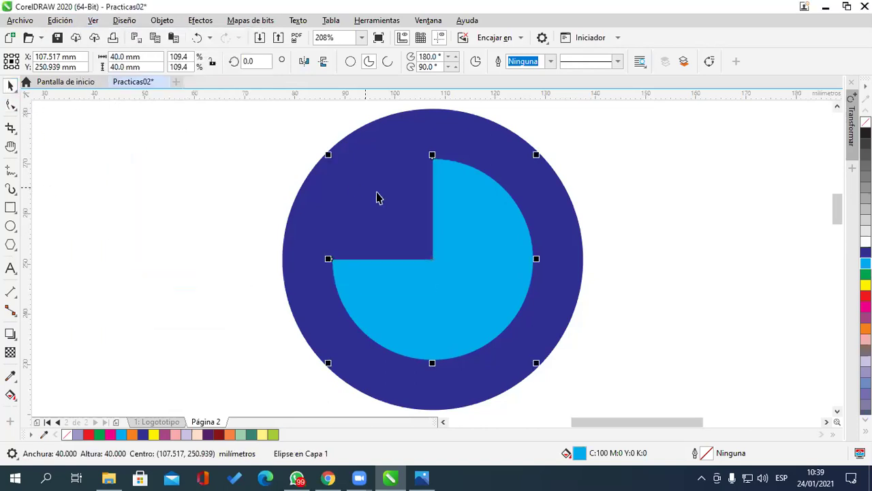
# Step: Move the cyan pie's start node to 270° with the Shape tool, leaving its end node at 90°
pyautogui.click(10, 104)
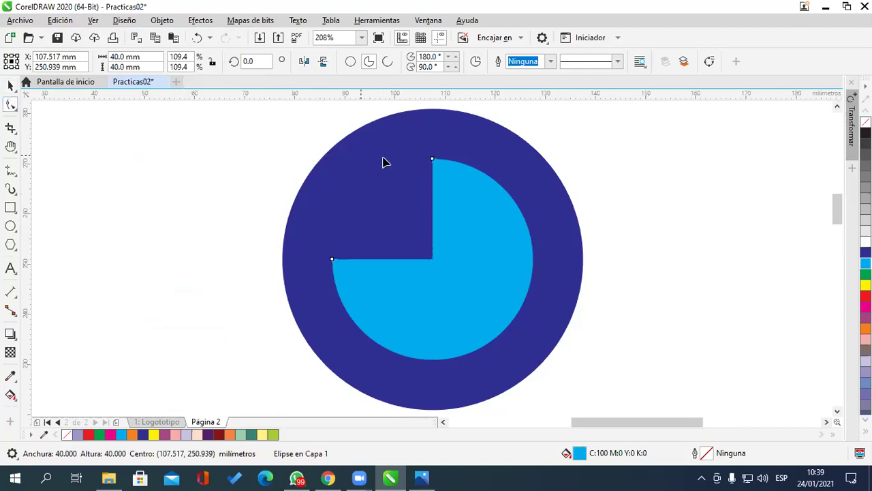
pyautogui.moveTo(432, 158)
pyautogui.mouseDown()
pyautogui.moveTo(502, 187)
pyautogui.moveTo(491, 177)
pyautogui.moveTo(516, 219)
pyautogui.moveTo(433, 159)
pyautogui.mouseUp()
pyautogui.moveTo(333, 259); pyautogui.dragTo(442, 359)
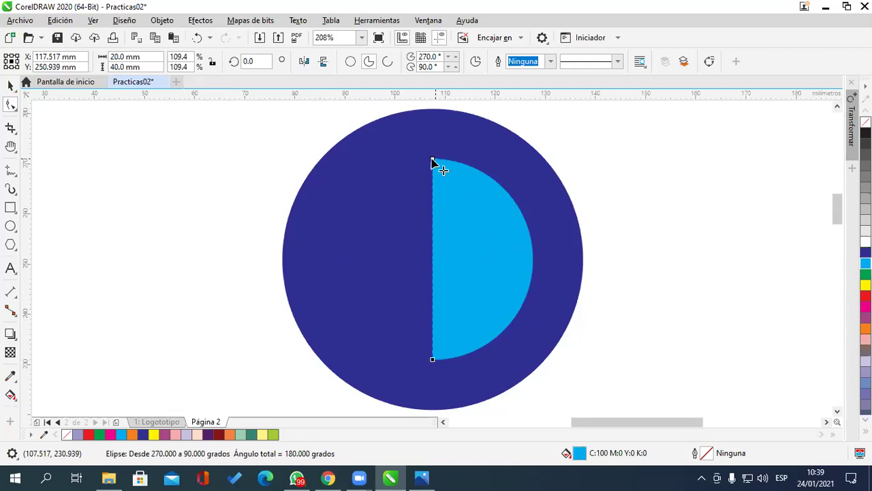
# Step: Pull the cyan pie's end node outside to form an arc ending at about 187°, then restore the pie shape with a 90° end angle
pyautogui.moveTo(431, 164); pyautogui.dragTo(307, 247)
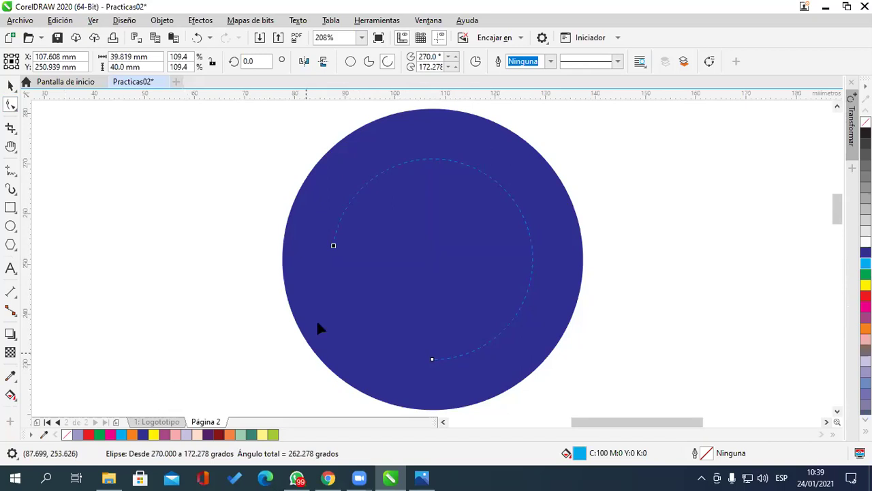
pyautogui.moveTo(333, 245); pyautogui.dragTo(294, 280)
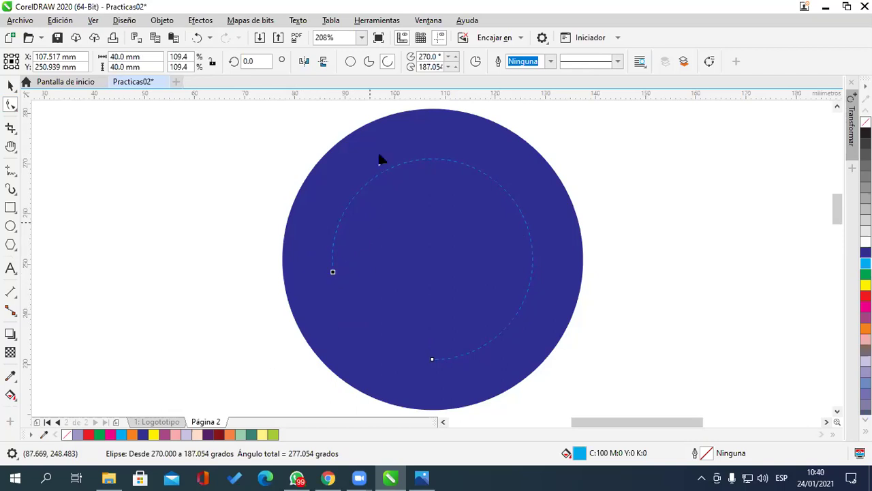
pyautogui.click(368, 62)
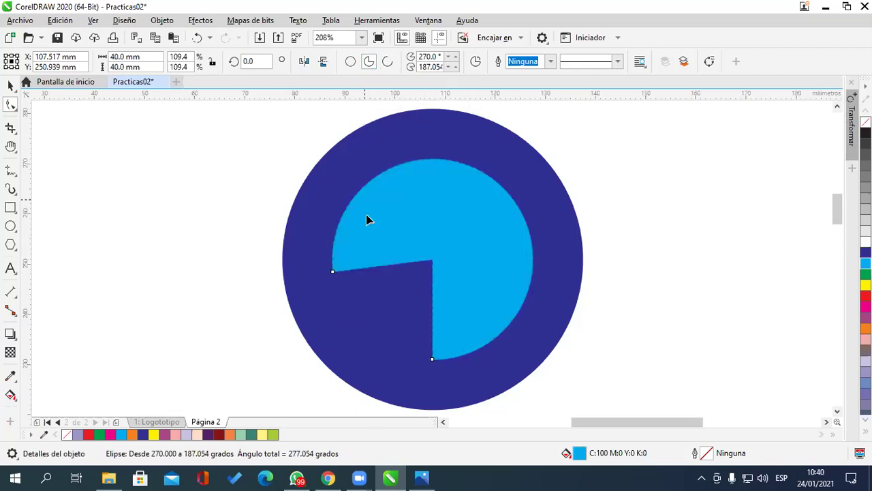
pyautogui.moveTo(334, 274); pyautogui.dragTo(439, 204)
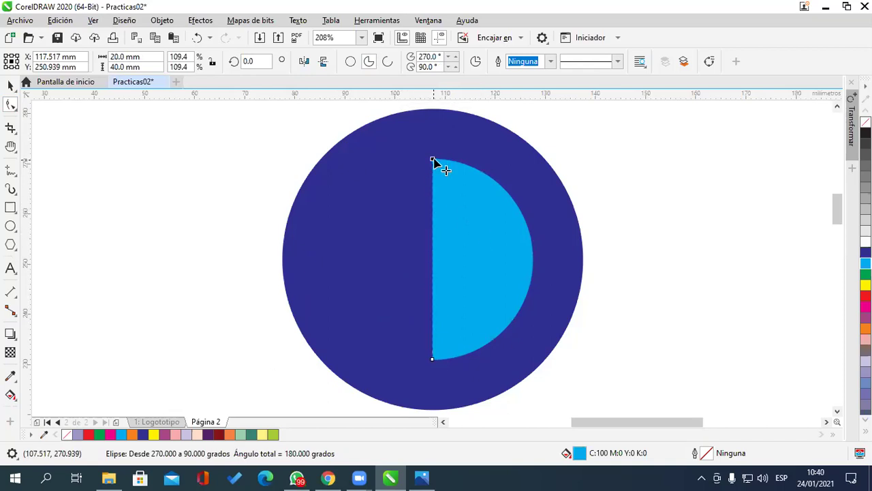
# Step: Move the cyan pie's end node to 180° and then back to 90°
pyautogui.moveTo(407, 175); pyautogui.dragTo(368, 263)
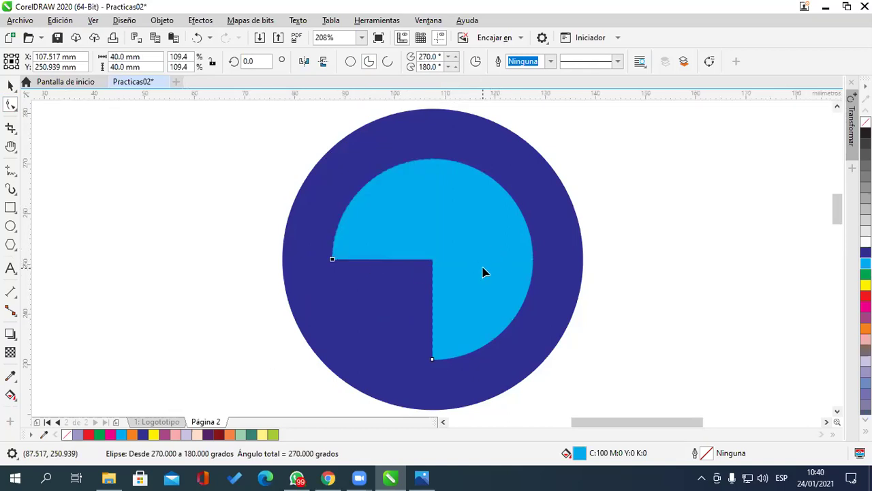
pyautogui.moveTo(334, 260); pyautogui.dragTo(402, 261)
pyautogui.moveTo(332, 260); pyautogui.dragTo(434, 170)
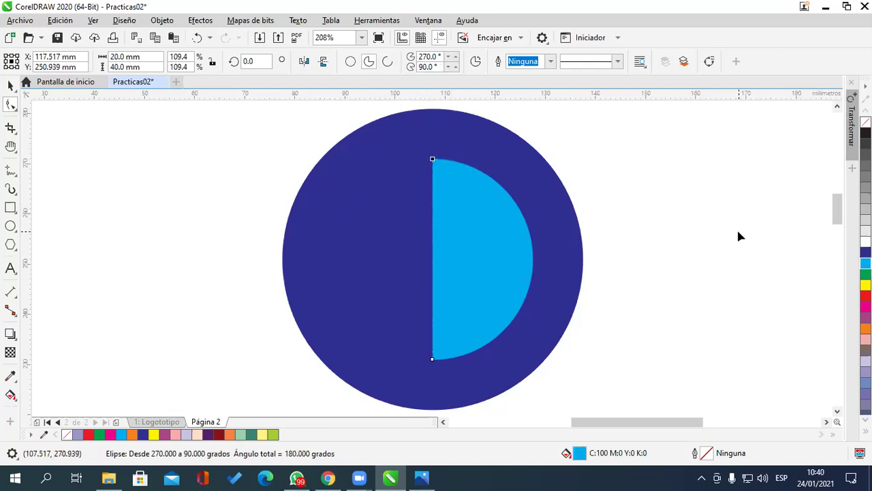
# Step: Draw a circle in the empty area beside the dark blue circle and size it to 40 × 40 mm
pyautogui.click(10, 227)
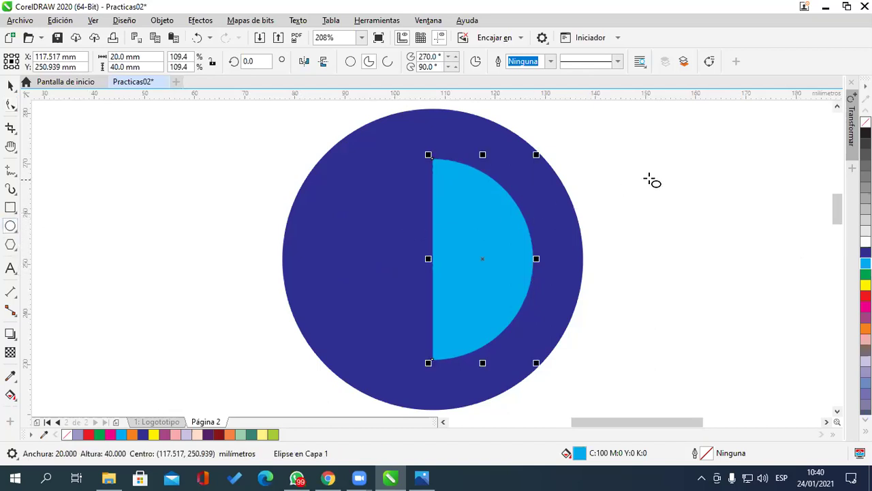
pyautogui.moveTo(659, 146)
pyautogui.mouseDown()
pyautogui.moveTo(763, 334)
pyautogui.moveTo(735, 297)
pyautogui.mouseUp()
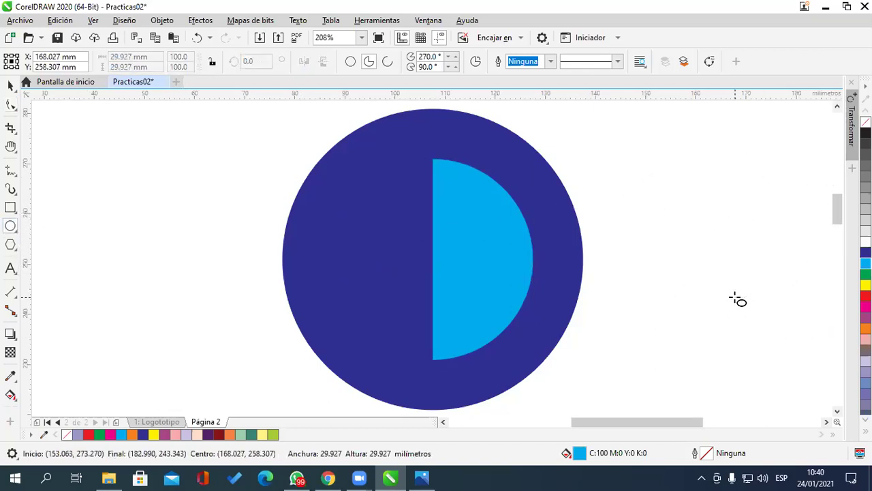
pyautogui.doubleClick(130, 56)
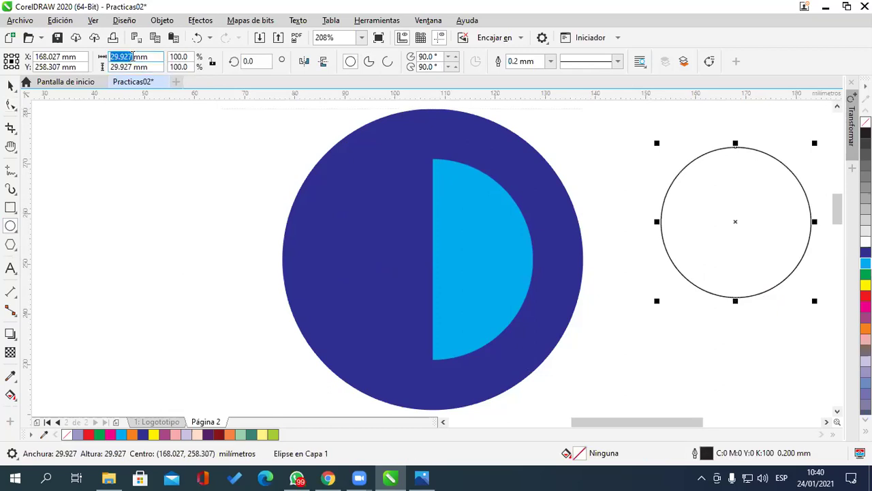
pyautogui.write('40')
pyautogui.press('Tab')
pyautogui.write('40')
pyautogui.press('Return')
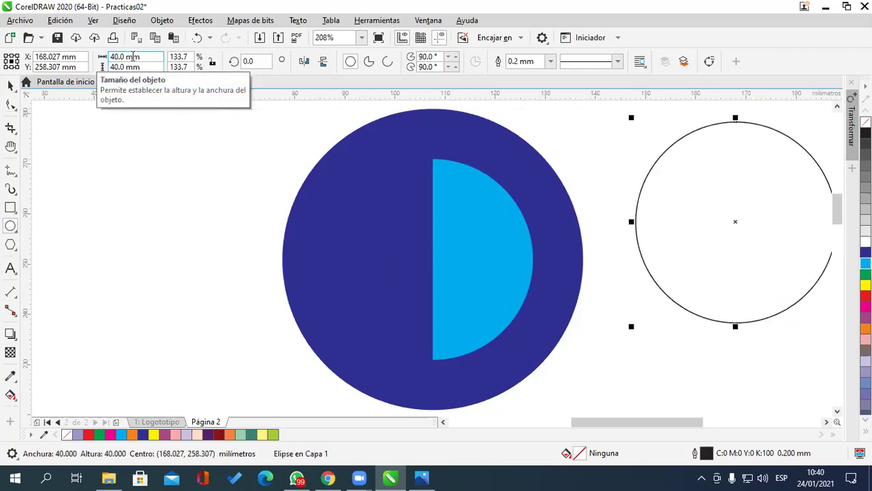
# Step: Fill the new 40 mm circle with yellow and reposition it just beside the dark blue circle
pyautogui.click(10, 85)
pyautogui.moveTo(644, 171); pyautogui.dragTo(598, 149)
pyautogui.click(865, 284)
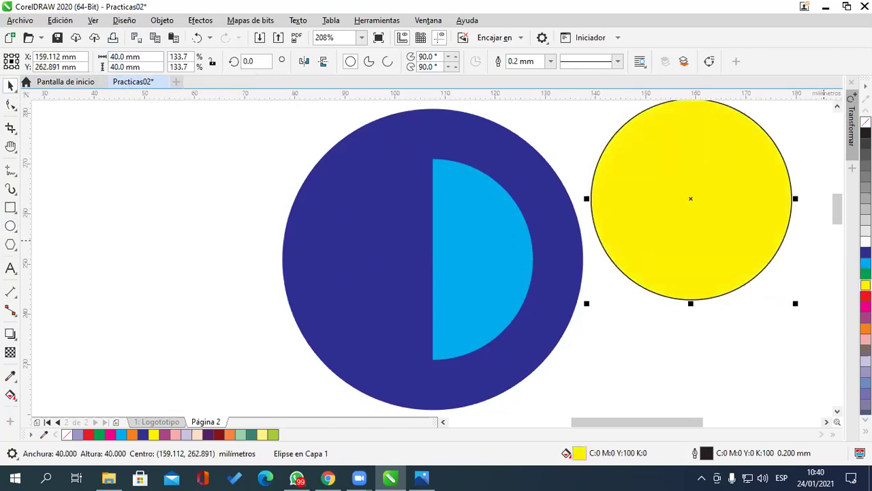
pyautogui.moveTo(777, 249); pyautogui.dragTo(763, 289)
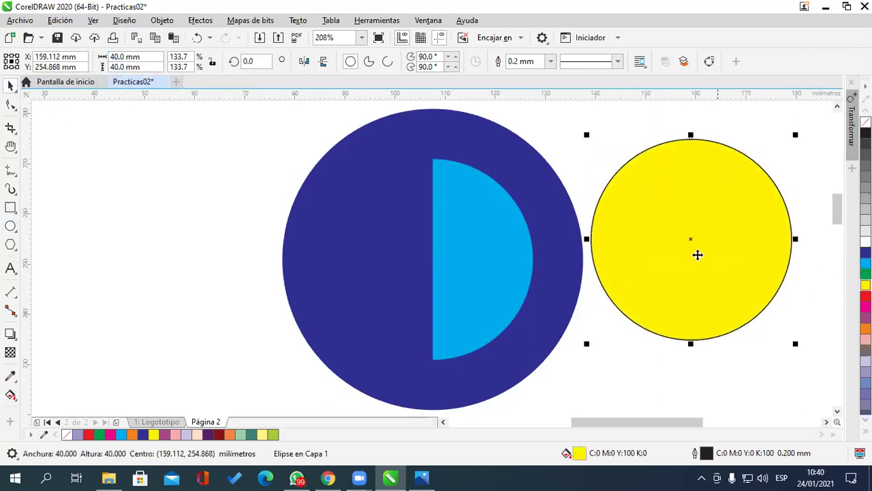
# Step: Remove the yellow circle's outline and centre it on the dark blue circle, over the cyan half
pyautogui.click(551, 62)
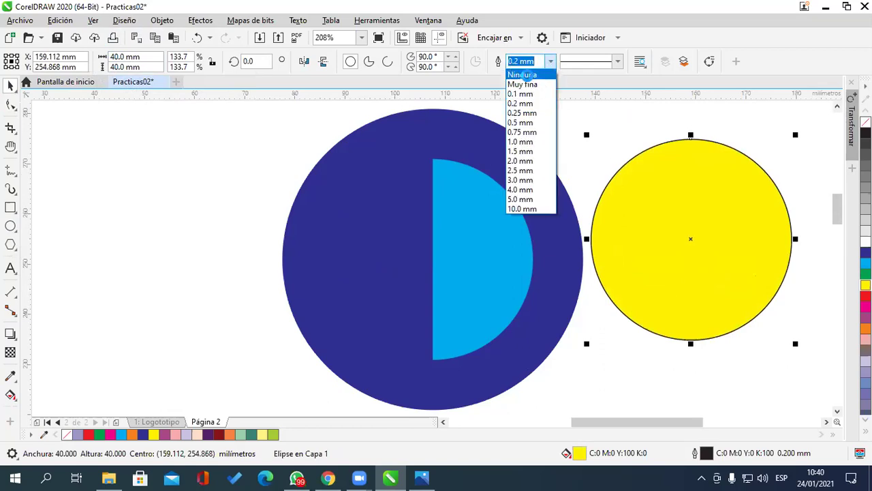
pyautogui.click(523, 74)
pyautogui.moveTo(690, 238); pyautogui.dragTo(432, 253)
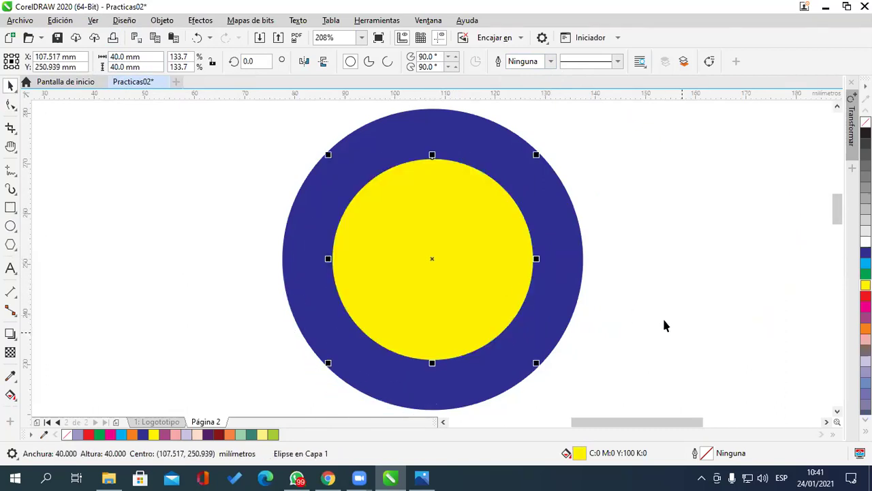
# Step: Convert the yellow circle to a pie and move its start node to 90° so that it fills the half opposite the cyan one
pyautogui.click(370, 62)
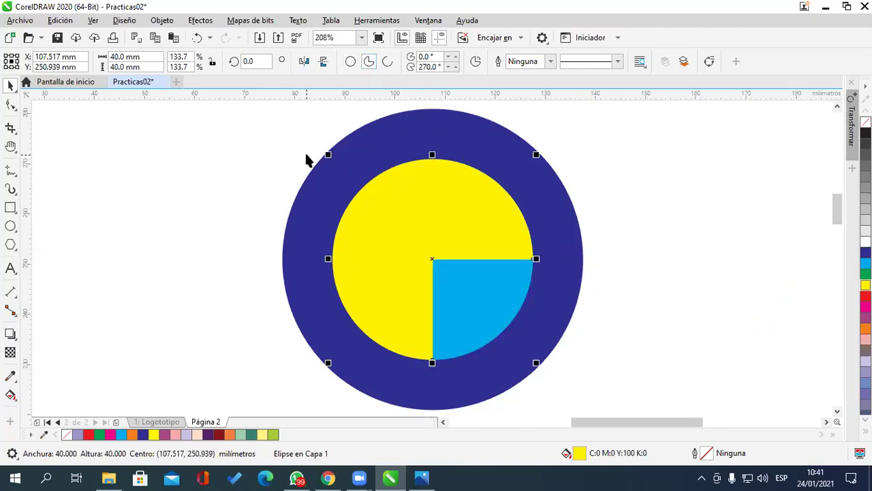
pyautogui.click(11, 104)
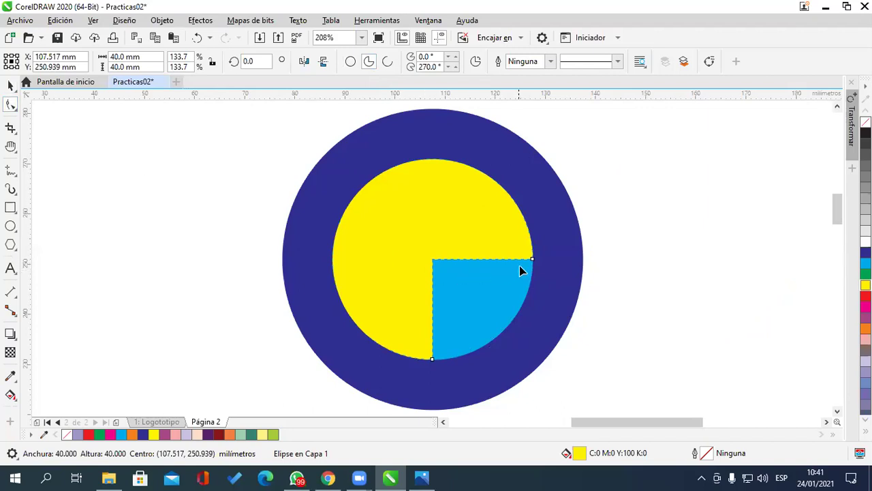
pyautogui.moveTo(533, 260); pyautogui.dragTo(432, 197)
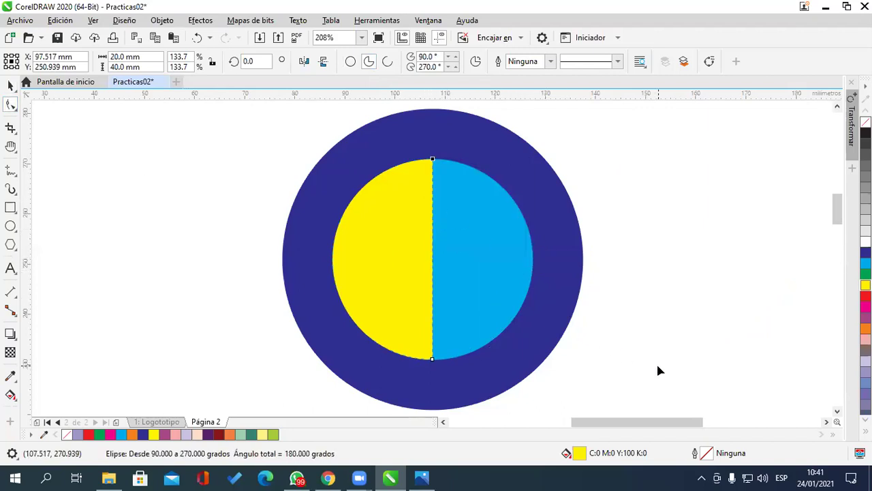
pyautogui.click(11, 85)
pyautogui.click(146, 161)
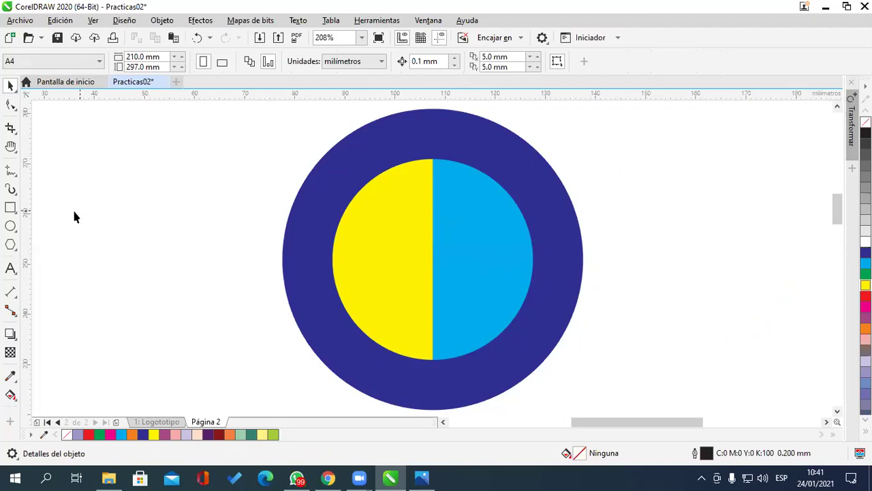
# Step: Draw another circle in the empty area beside the rings and size it to 30 × 30 mm
pyautogui.click(10, 226)
pyautogui.moveTo(642, 172); pyautogui.dragTo(732, 315)
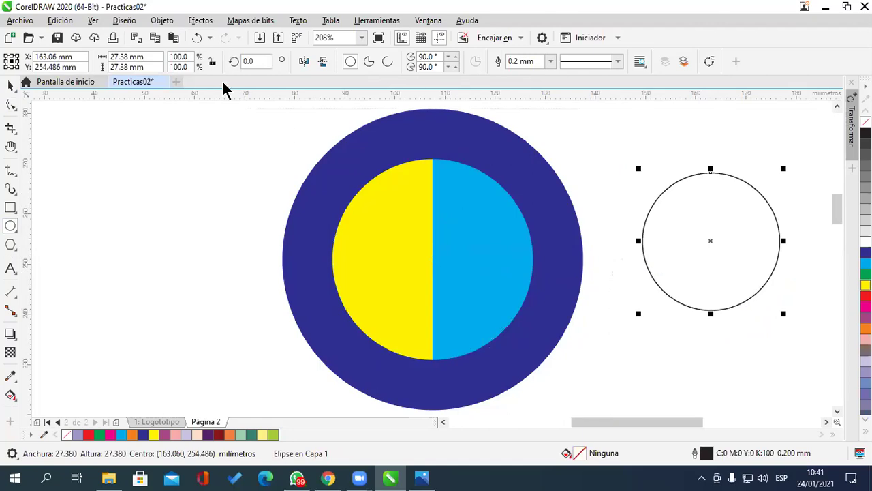
pyautogui.doubleClick(124, 56)
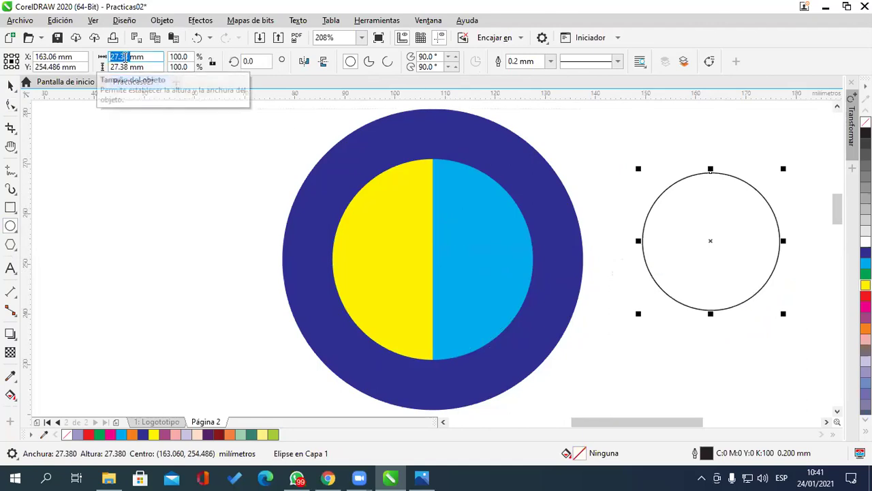
pyautogui.write('30')
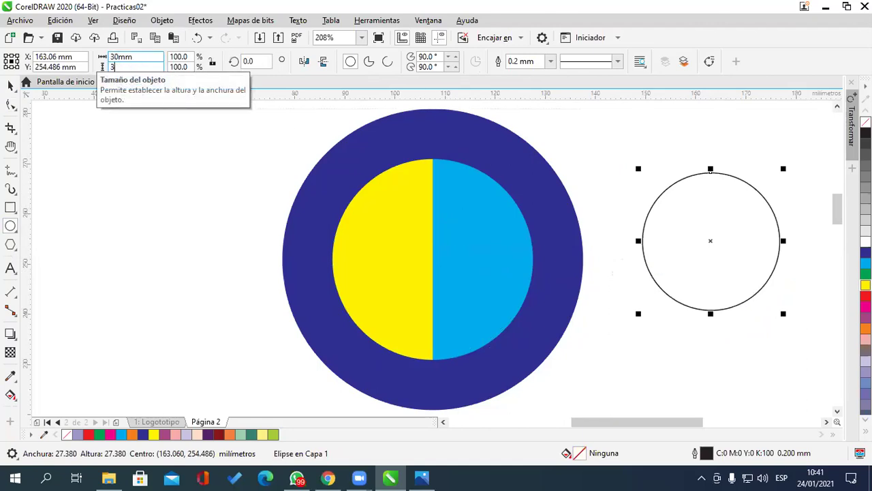
pyautogui.press('Return')
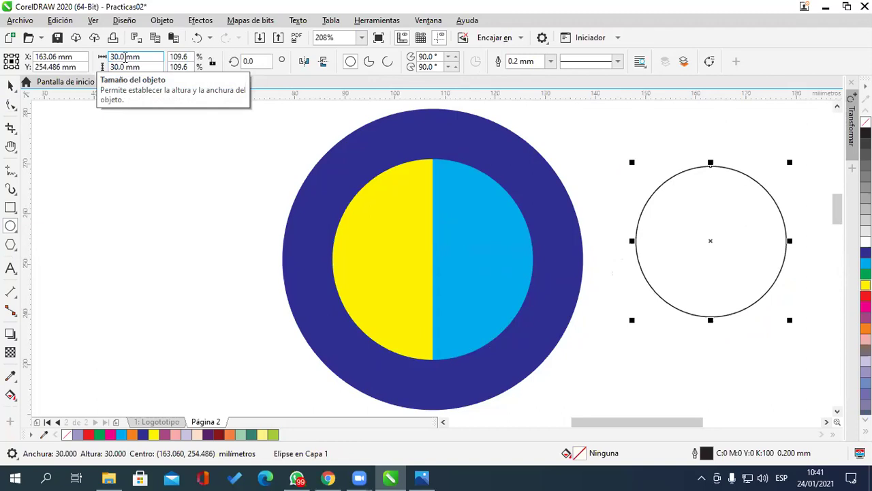
# Step: Fill the 30 mm circle with dark blue and remove its outline
pyautogui.click(10, 85)
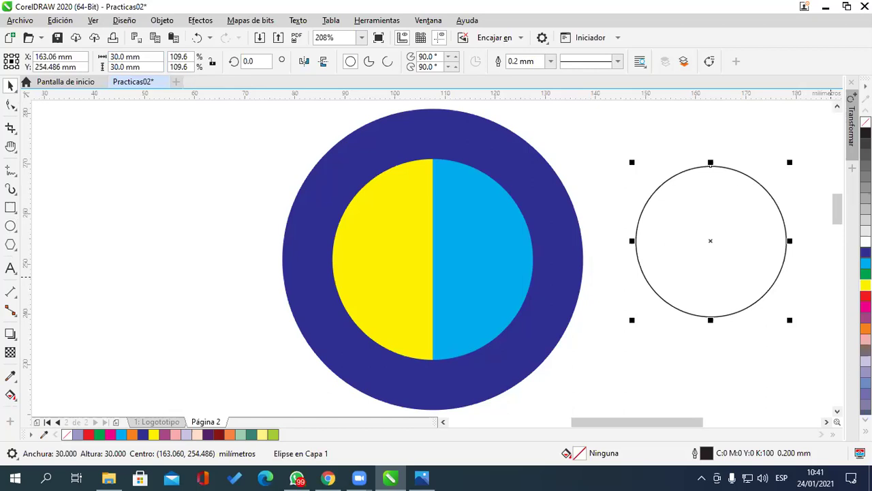
pyautogui.click(865, 252)
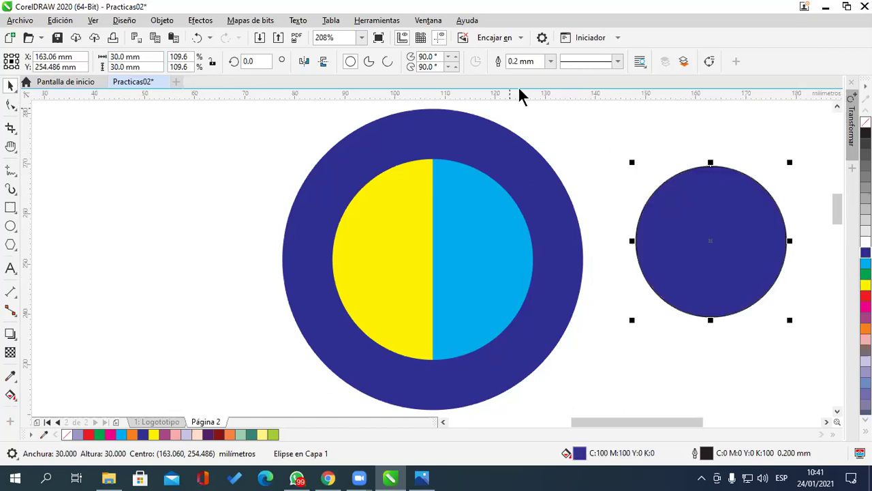
pyautogui.click(551, 62)
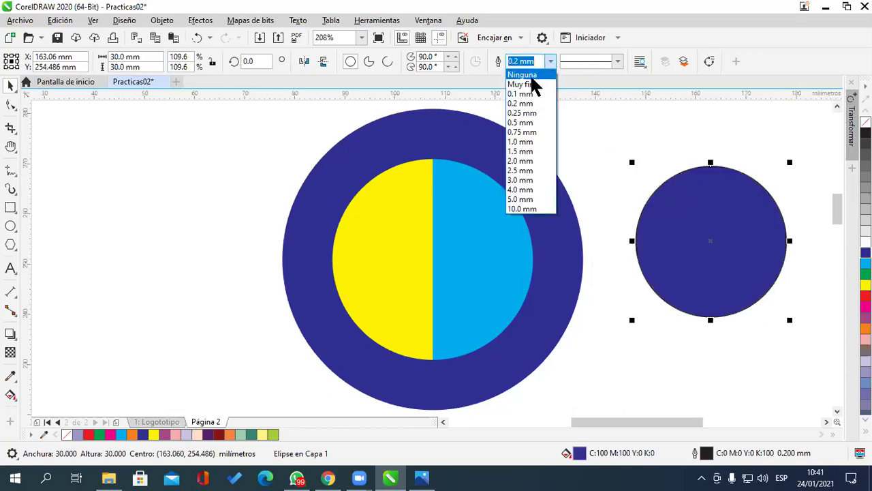
pyautogui.click(537, 76)
# Step: Centre the 30 mm dark blue circle over the yellow and cyan halves to form a two-colour ring
pyautogui.moveTo(689, 244); pyautogui.dragTo(432, 258)
pyautogui.click(642, 292)
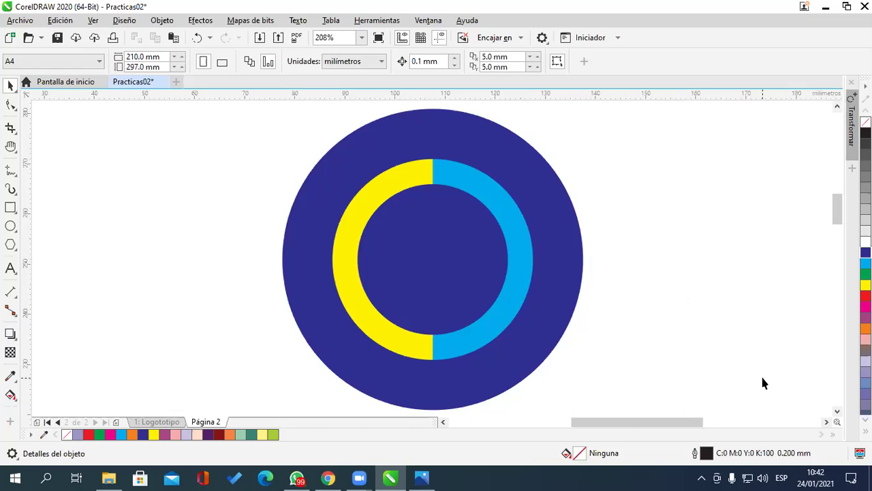
pyautogui.moveTo(672, 421); pyautogui.dragTo(688, 422)
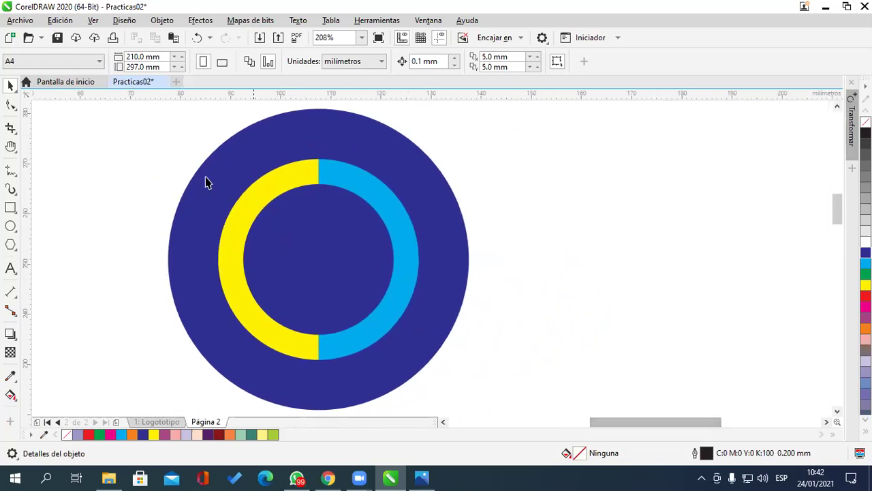